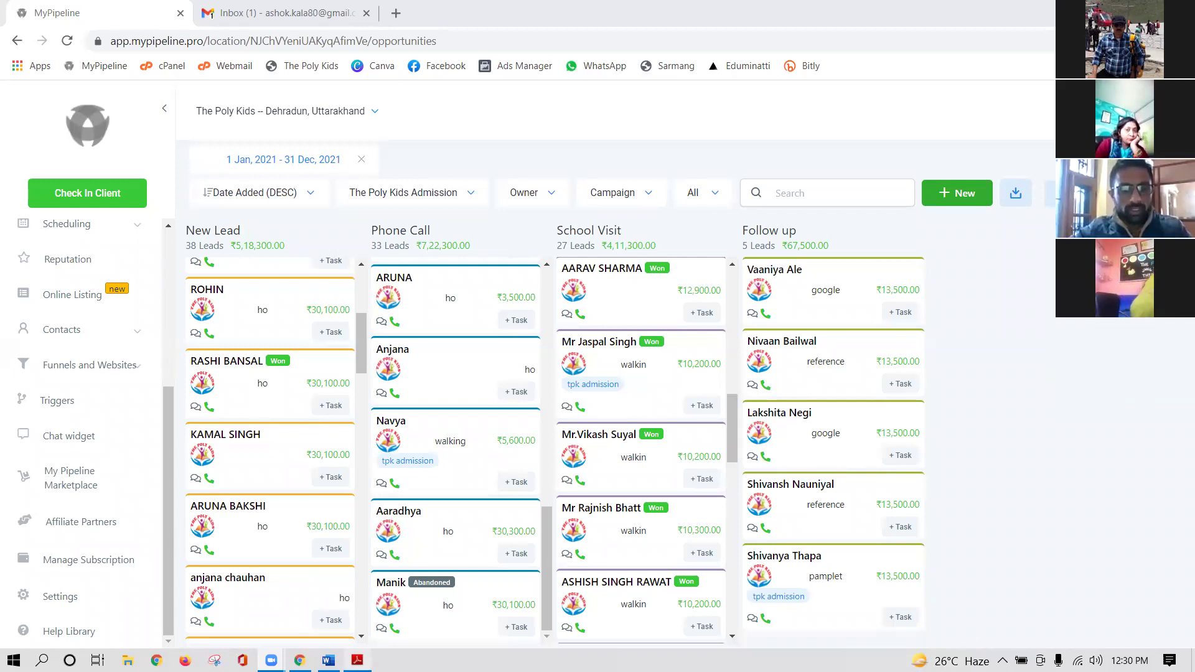
# - Bring up the AUTOMATION PDF at page 2, the STEPS slide listing Tags through Testing
pyautogui.click(357, 660)
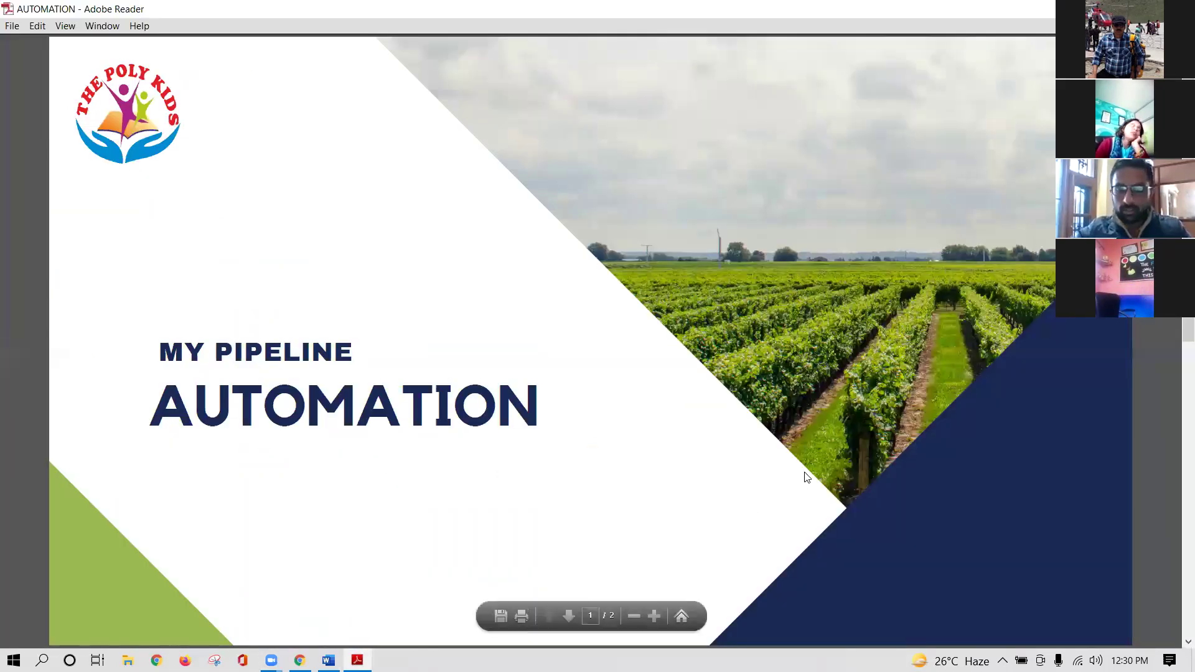
pyautogui.scroll(-3, 807, 477)
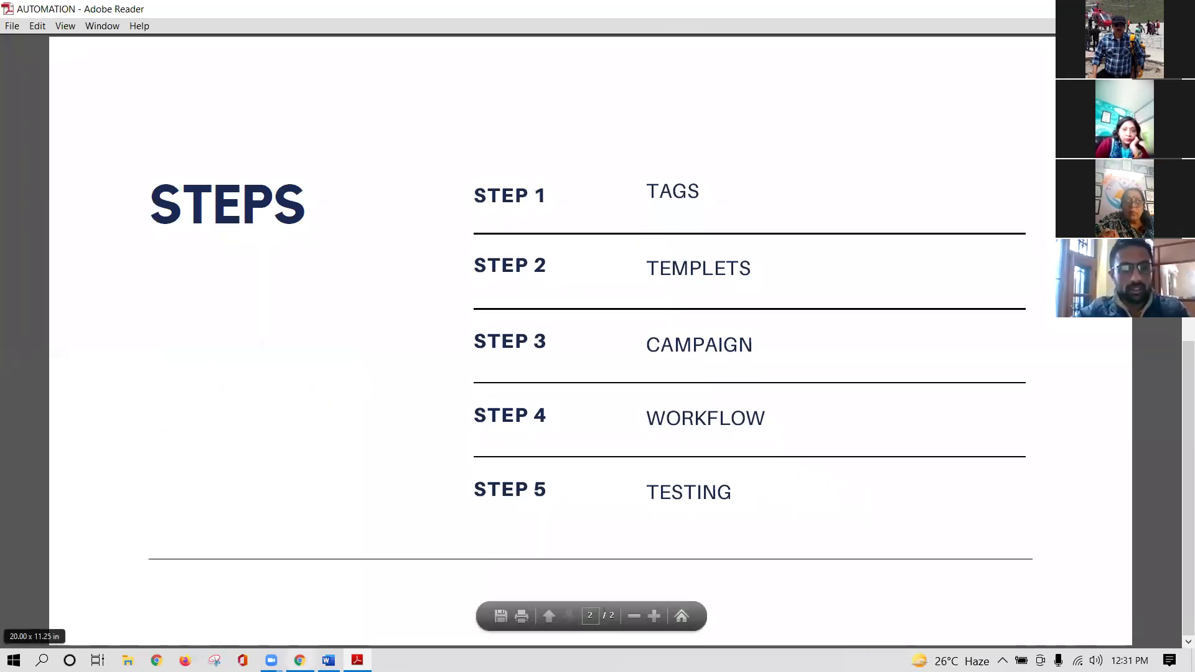
# - Return to MyPipeline in Chrome and open Settings on the Profile tab
pyautogui.moveTo(299, 659)
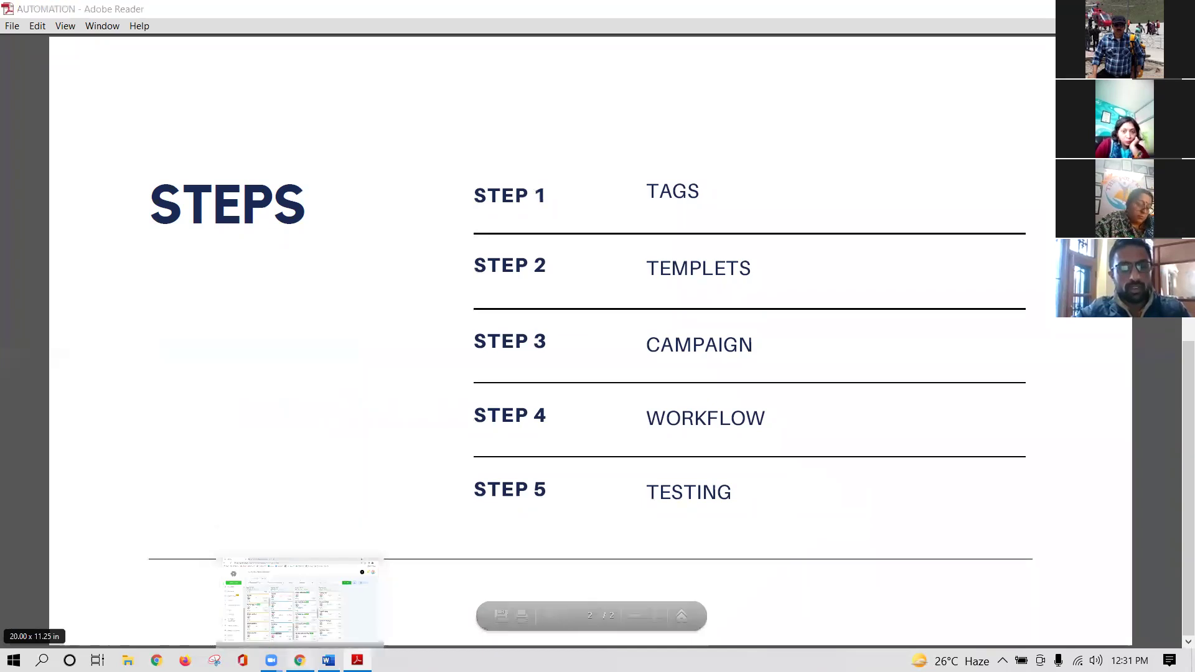
pyautogui.click(240, 582)
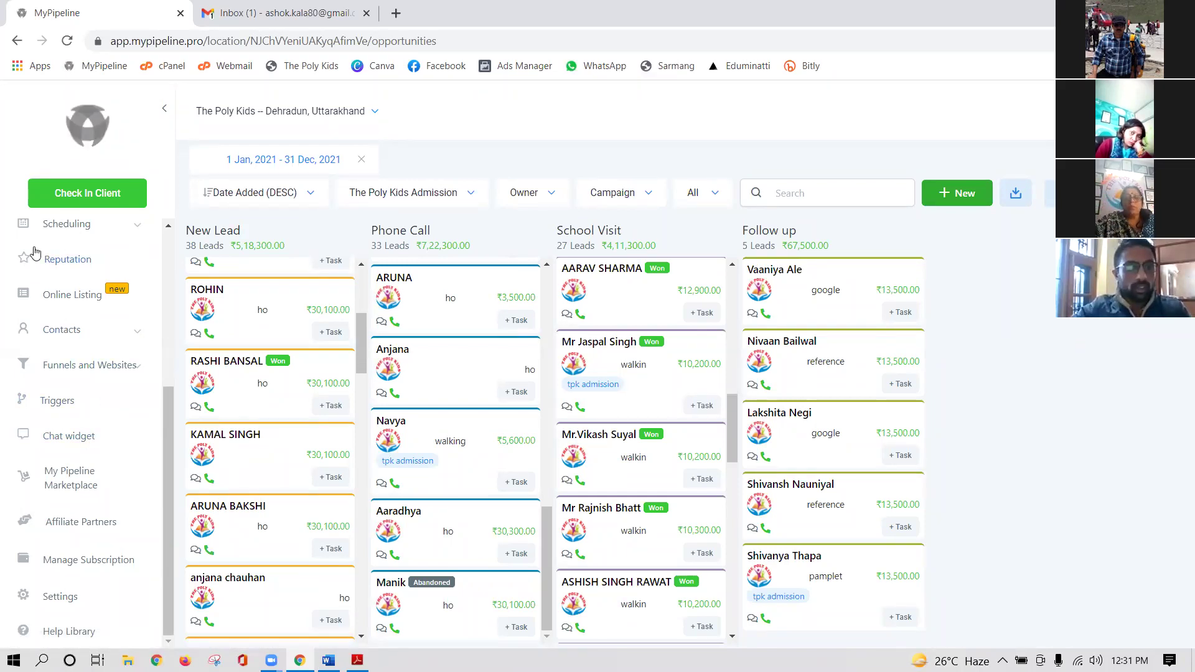
pyautogui.click(66, 604)
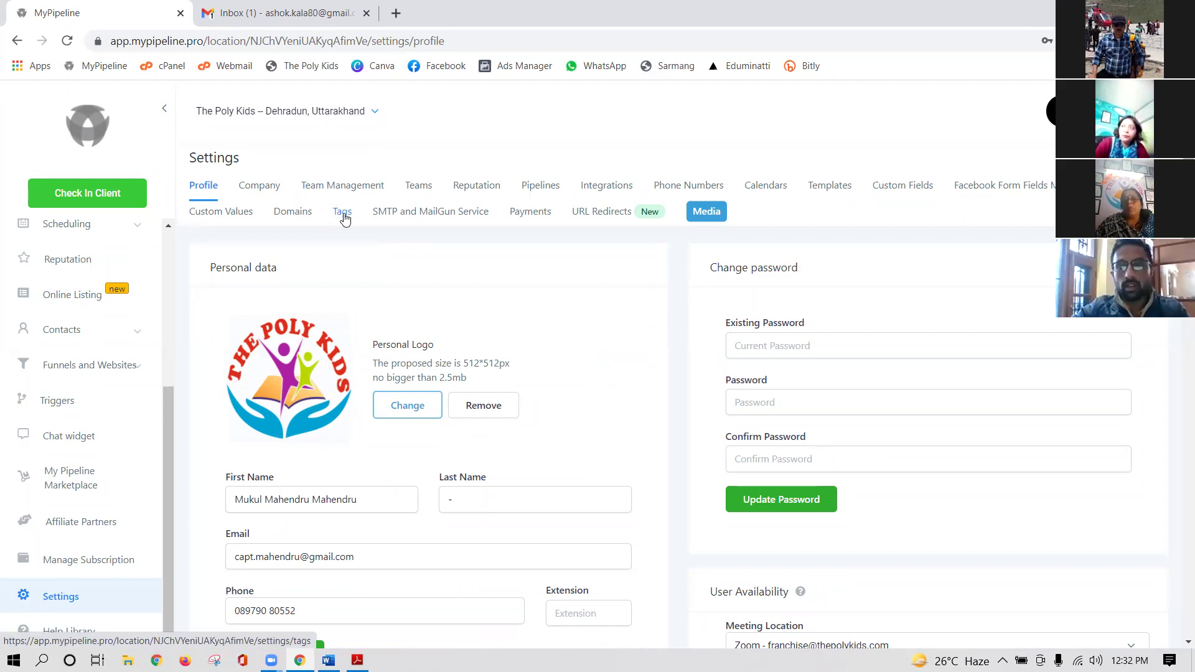
# - Add the tag 'The Poly Kids Admissions' from the Settings Tags tab
pyautogui.click(345, 215)
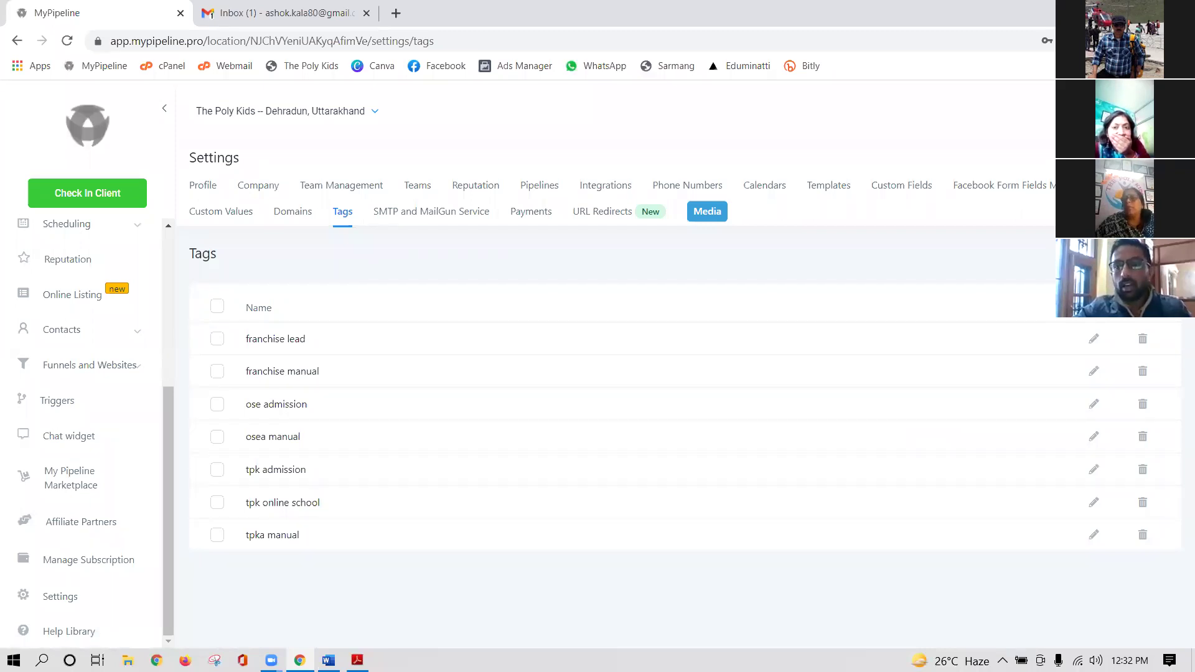
pyautogui.click(1070, 256)
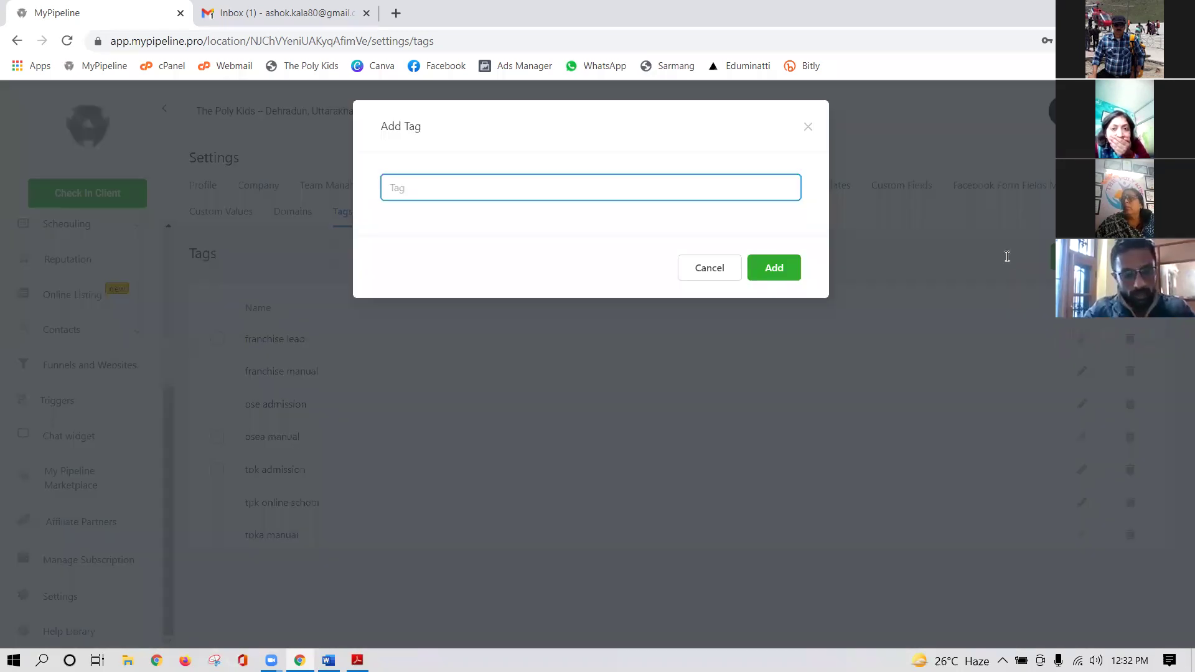
pyautogui.write('The')
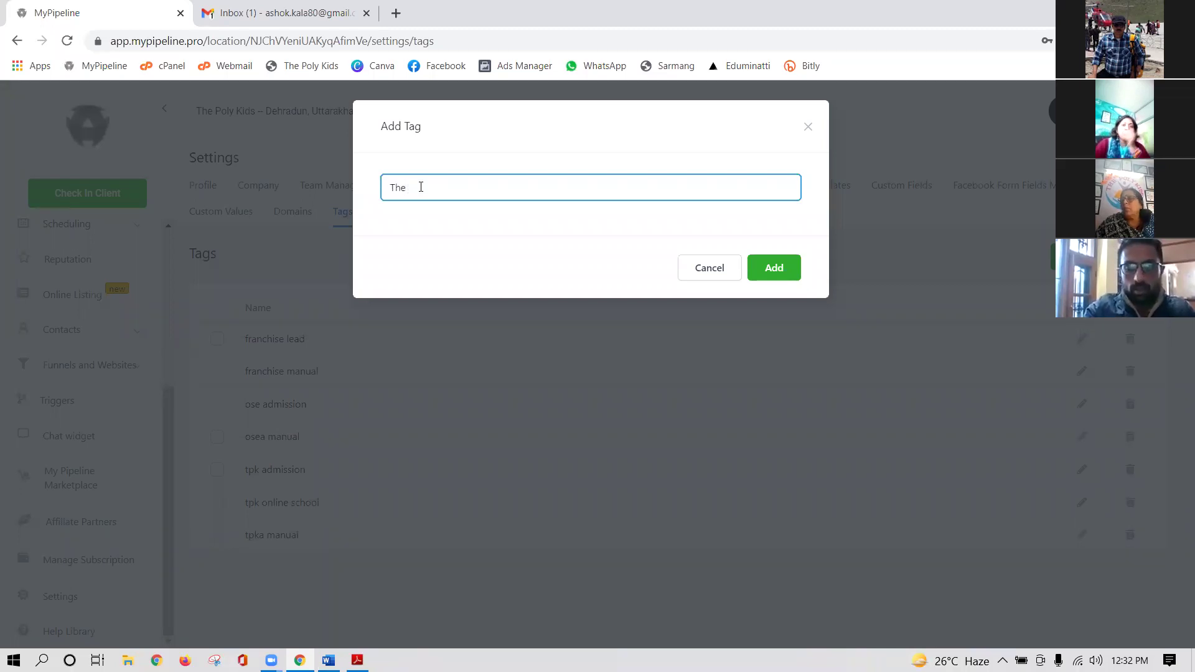
pyautogui.write(' Poly Kid')
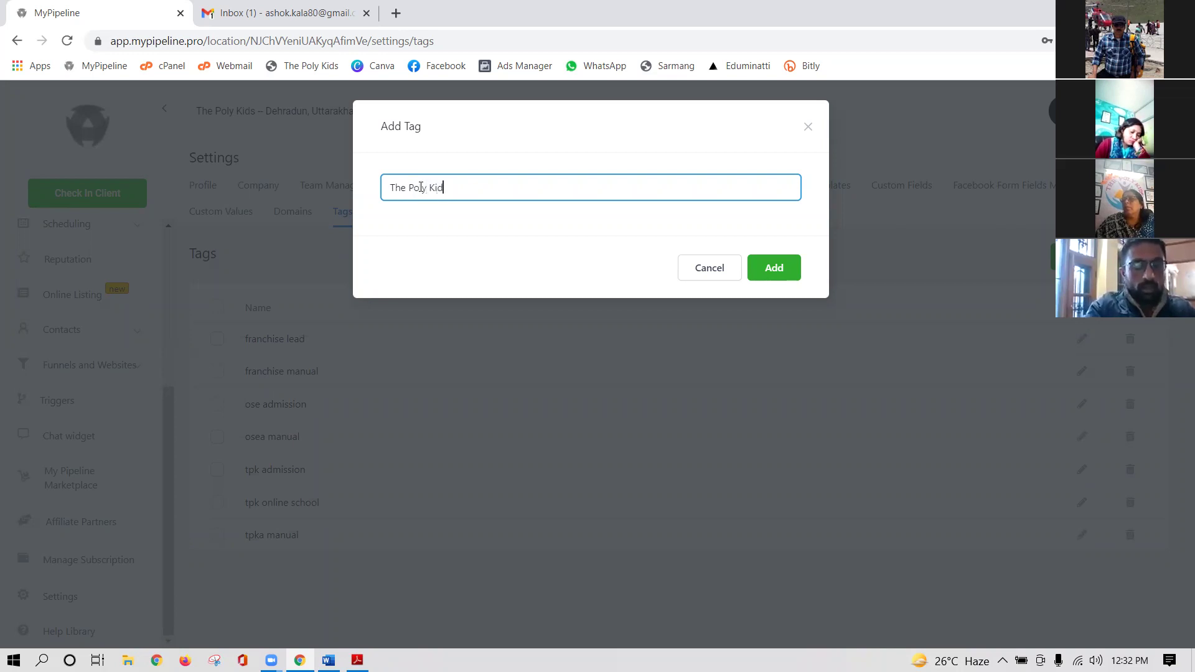
pyautogui.write('s Admis')
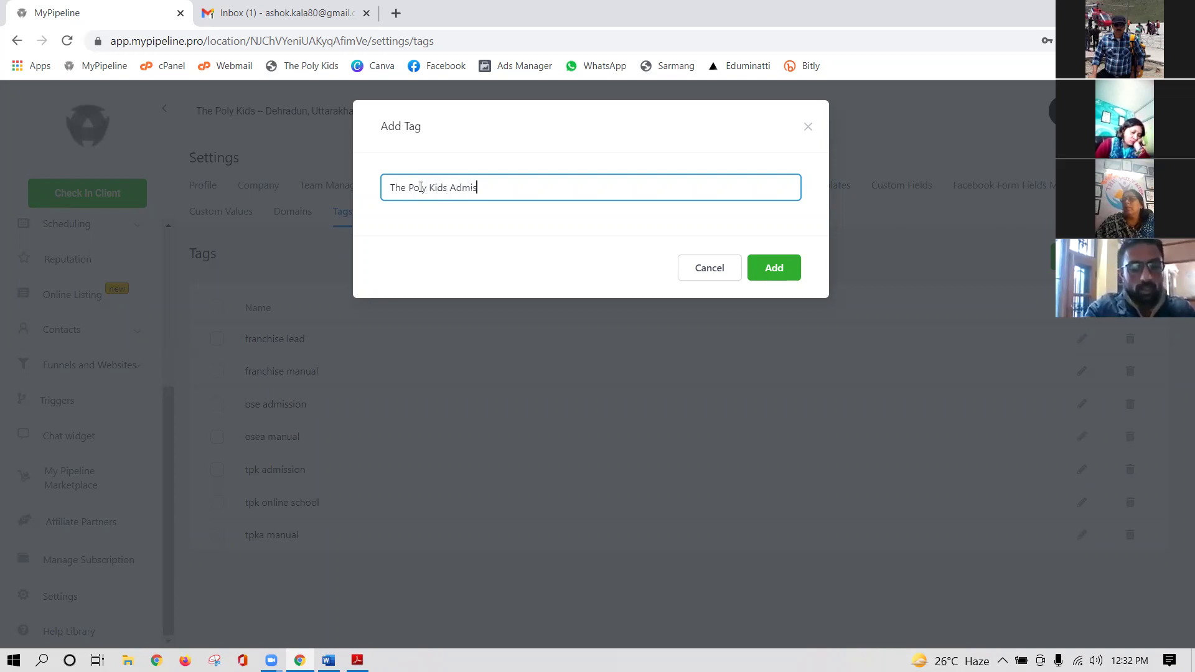
pyautogui.write('sions')
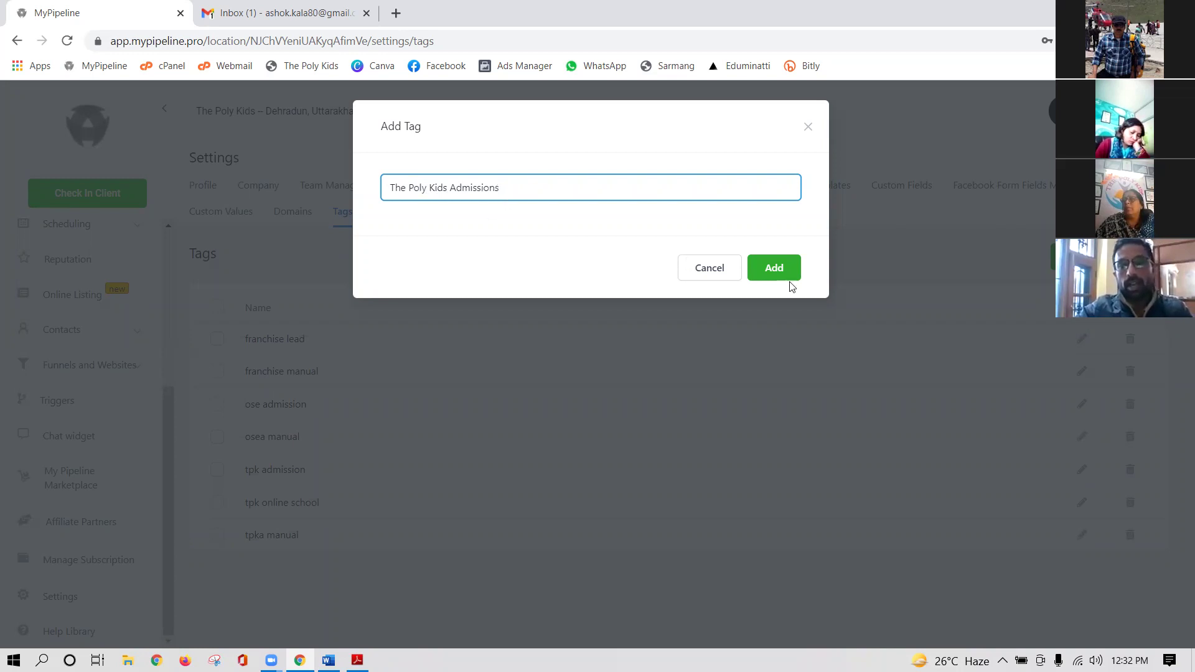
pyautogui.click(782, 268)
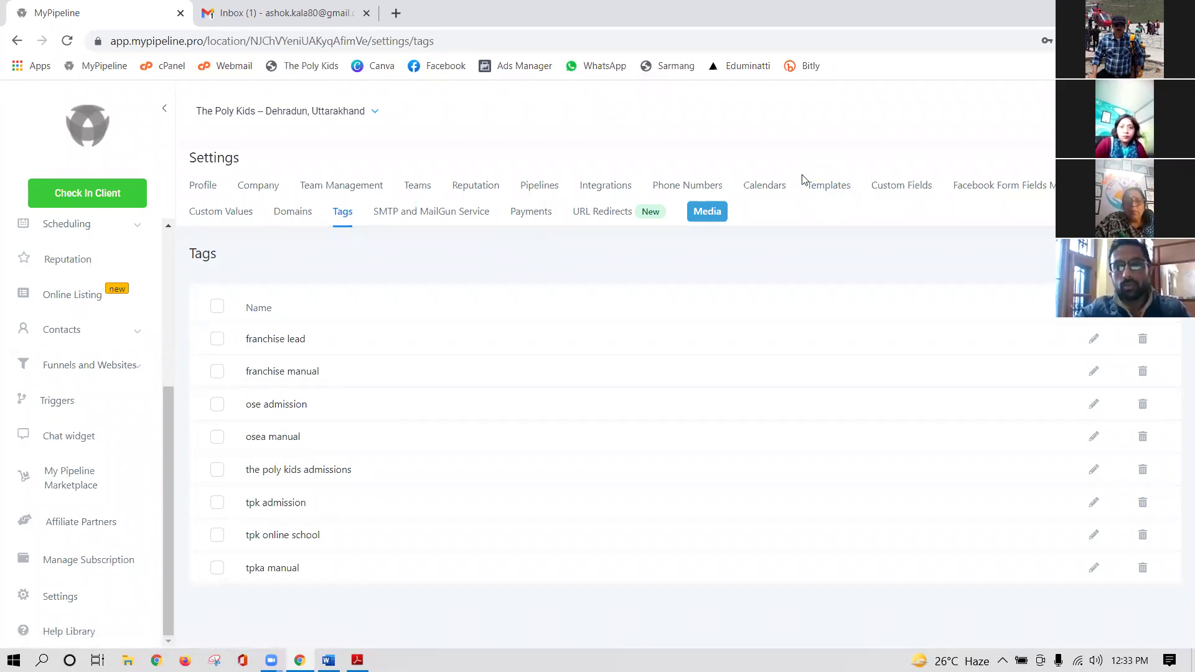
# - Browse the Message Templates list, then start a new blank Email template
pyautogui.click(834, 190)
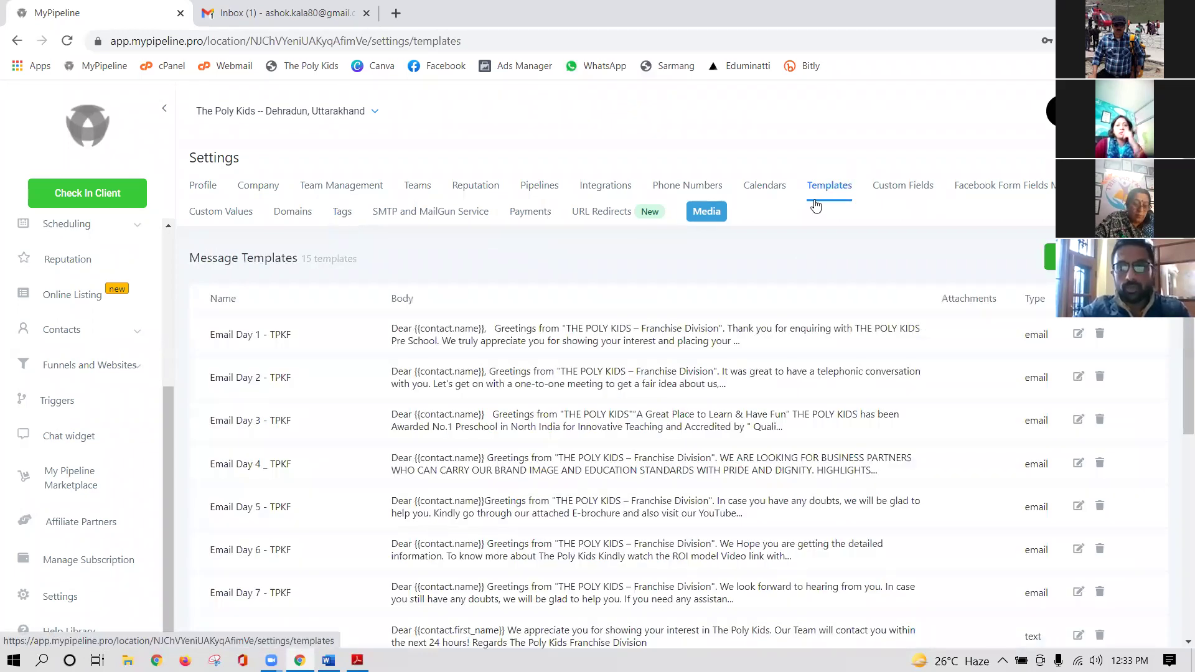
pyautogui.scroll(-3, 704, 389)
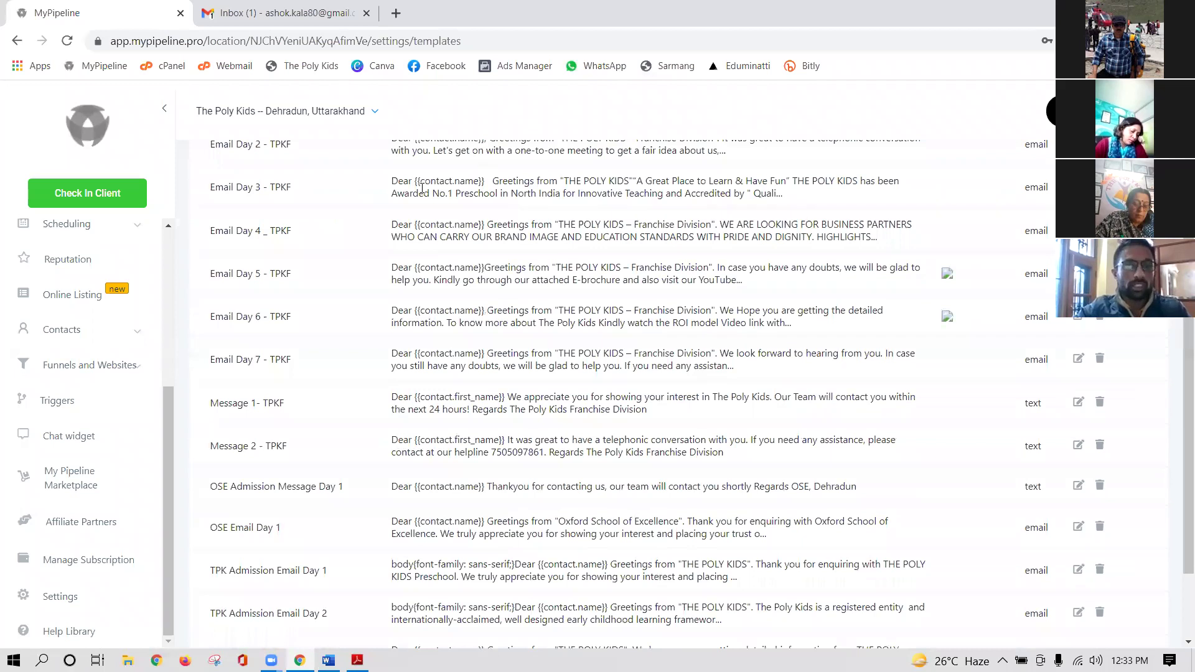
pyautogui.scroll(-2, 428, 395)
pyautogui.scroll(4, 485, 480)
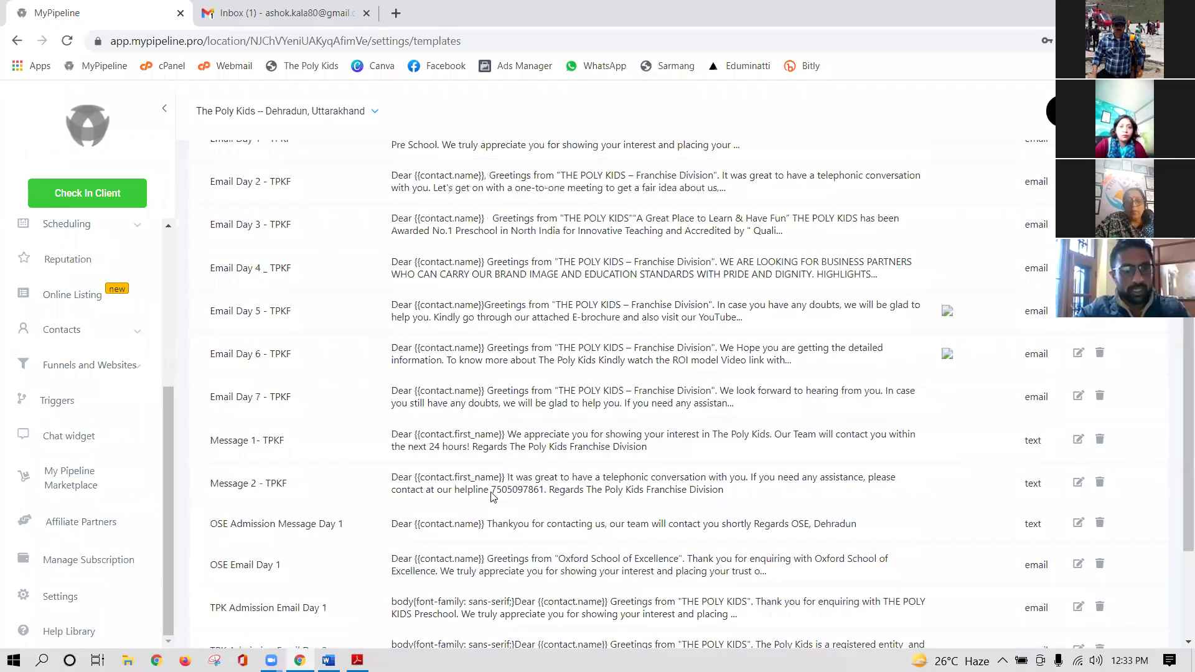
pyautogui.scroll(-3, 373, 391)
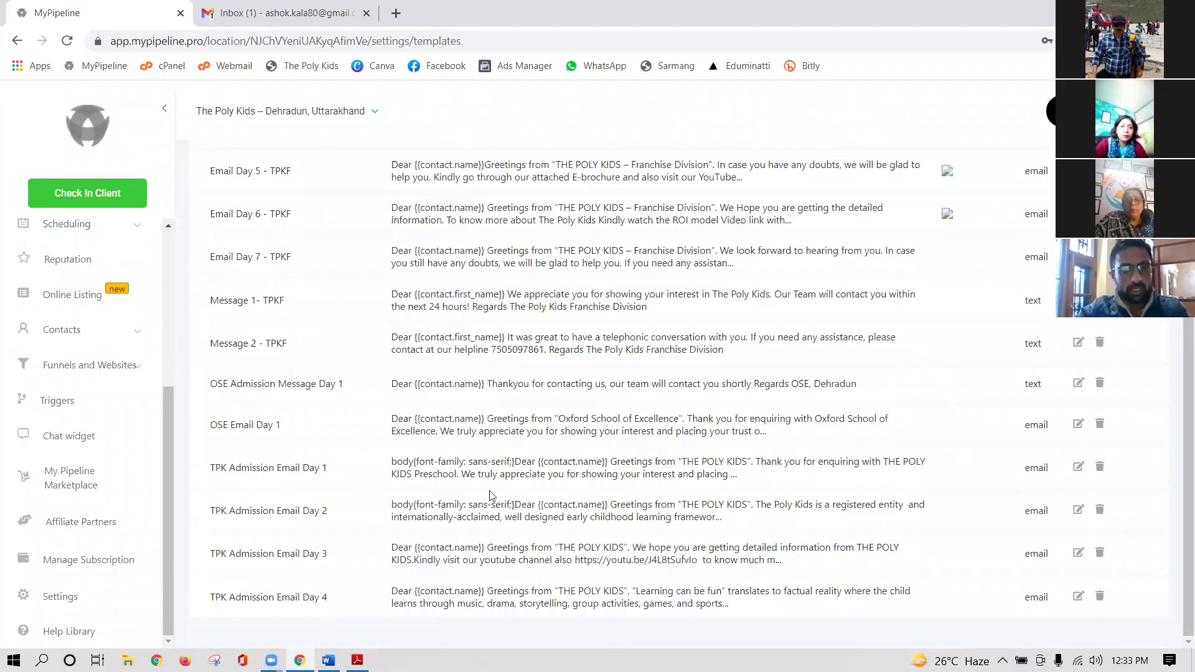
pyautogui.scroll(4, 952, 382)
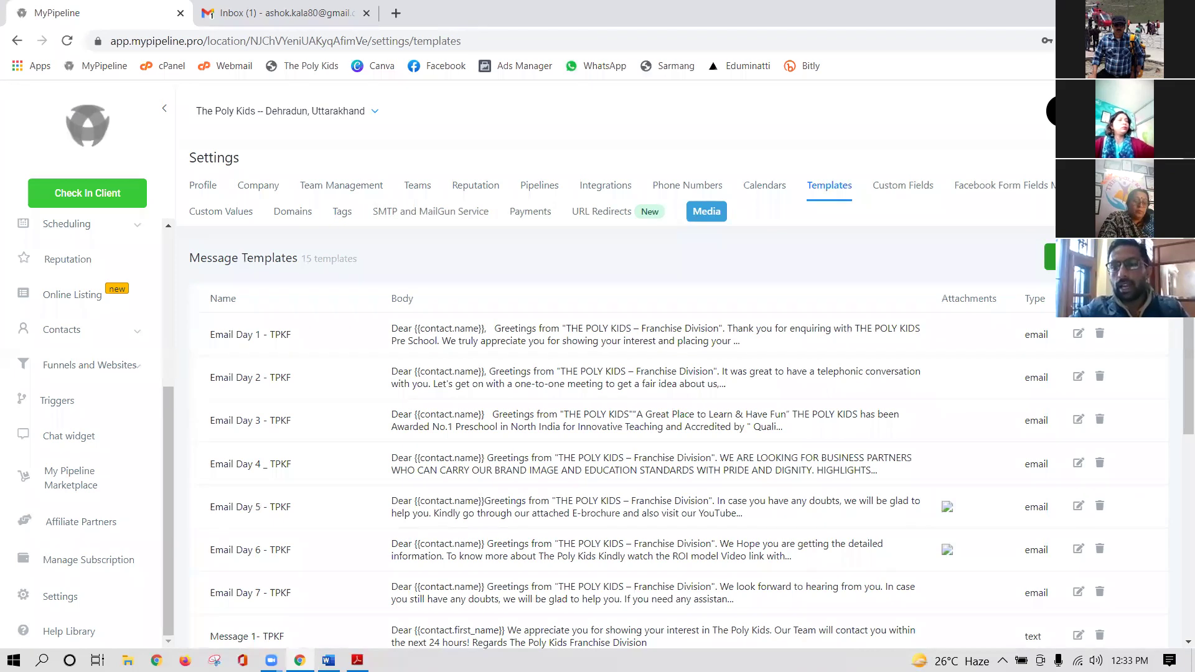
pyautogui.click(1050, 256)
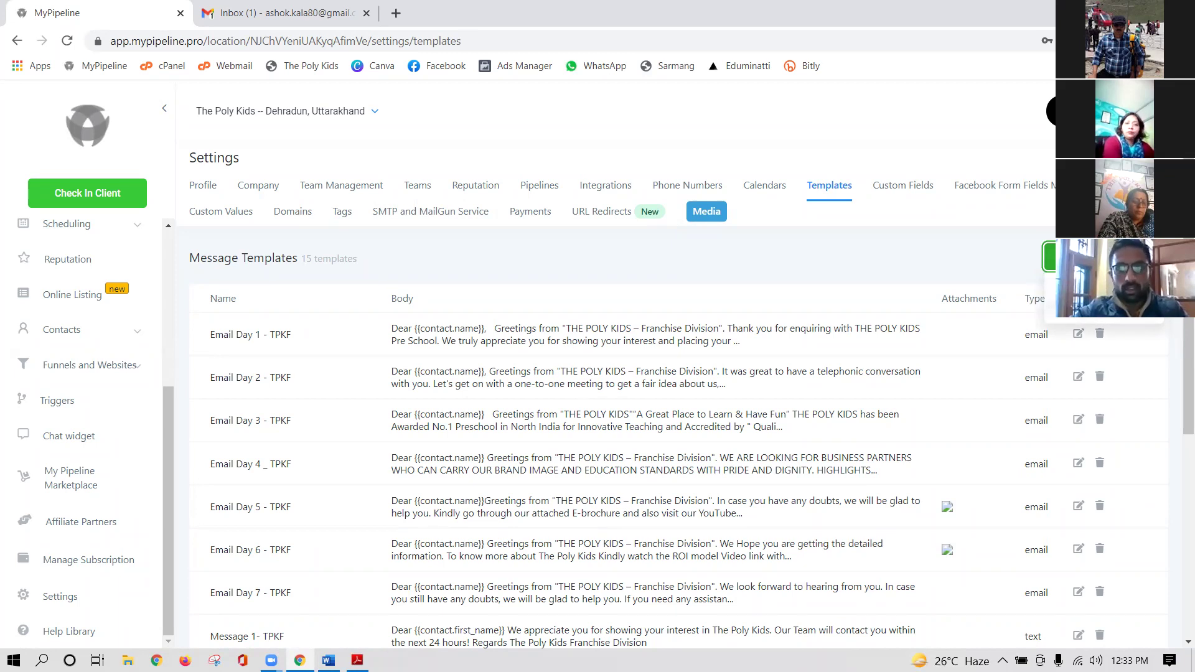
pyautogui.click(1099, 331)
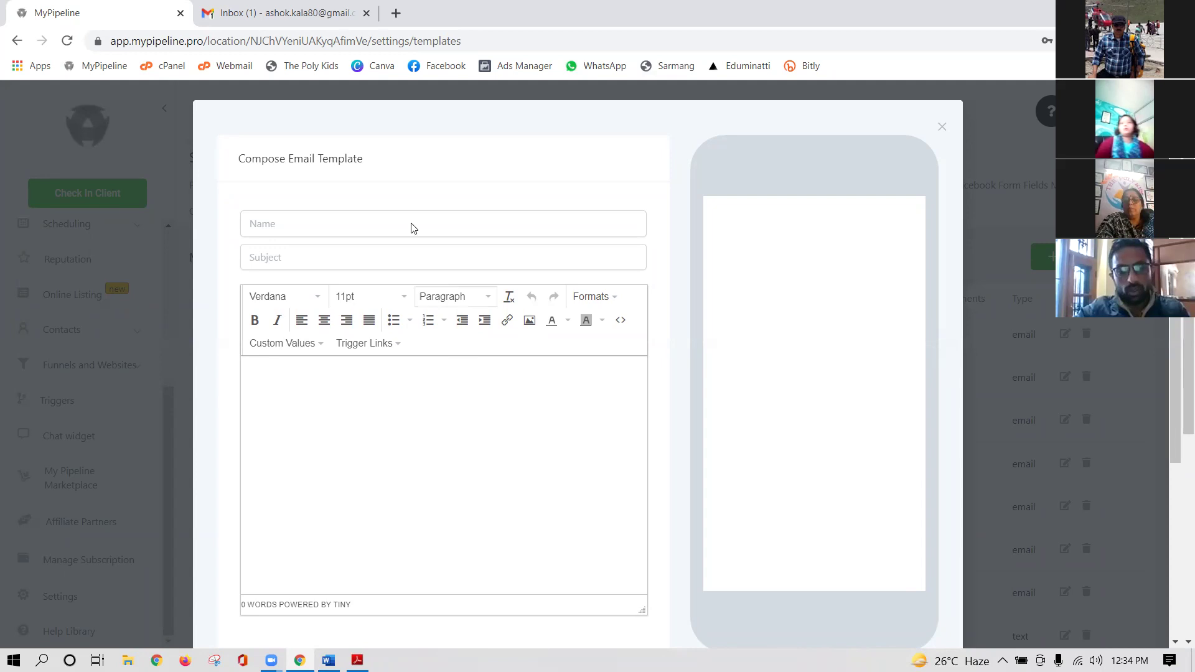
# - Discard the 'First Daty' template draft and a reopened blank composer without saving
pyautogui.click(330, 222)
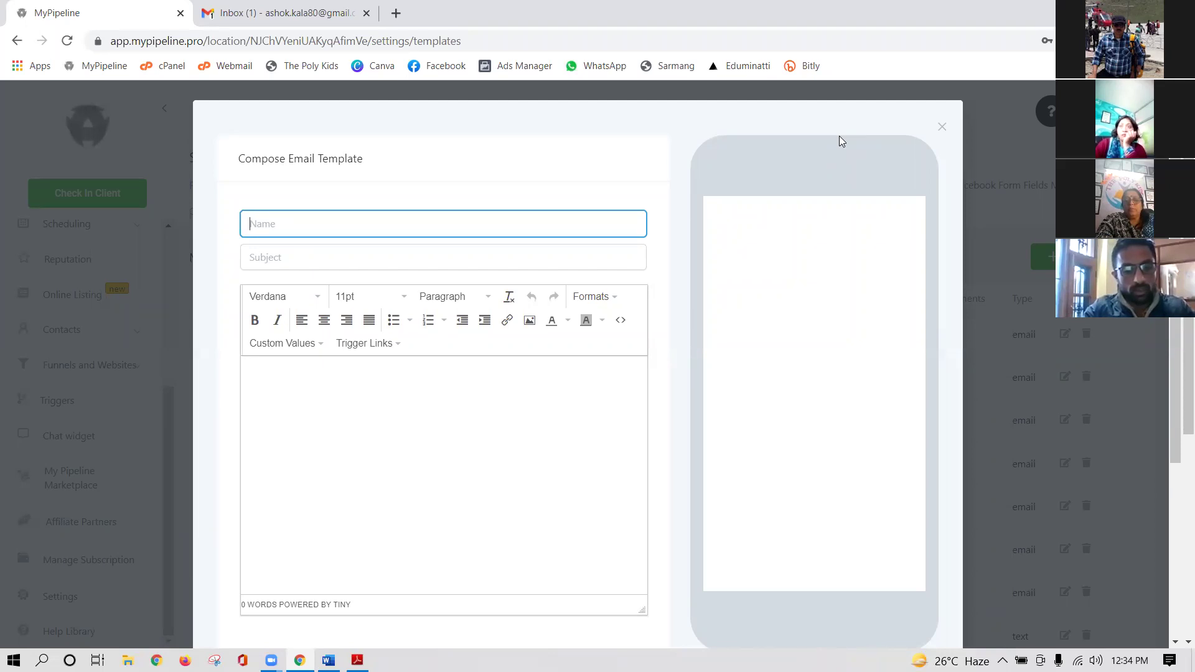
pyautogui.write('Firs')
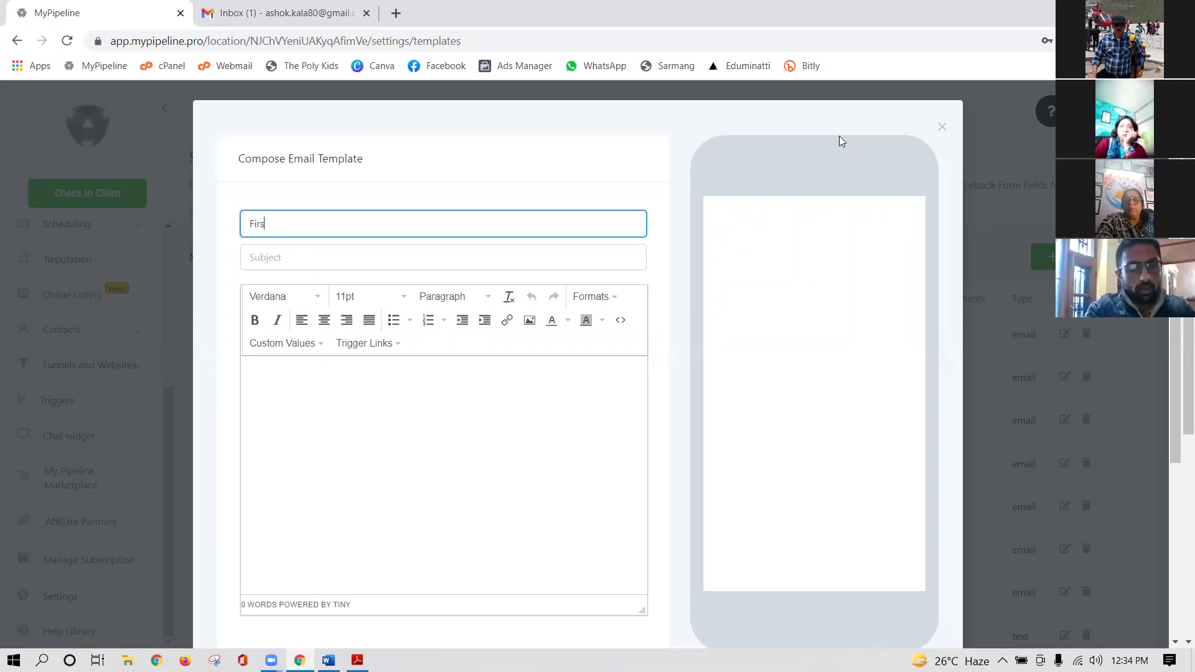
pyautogui.write('t Dat')
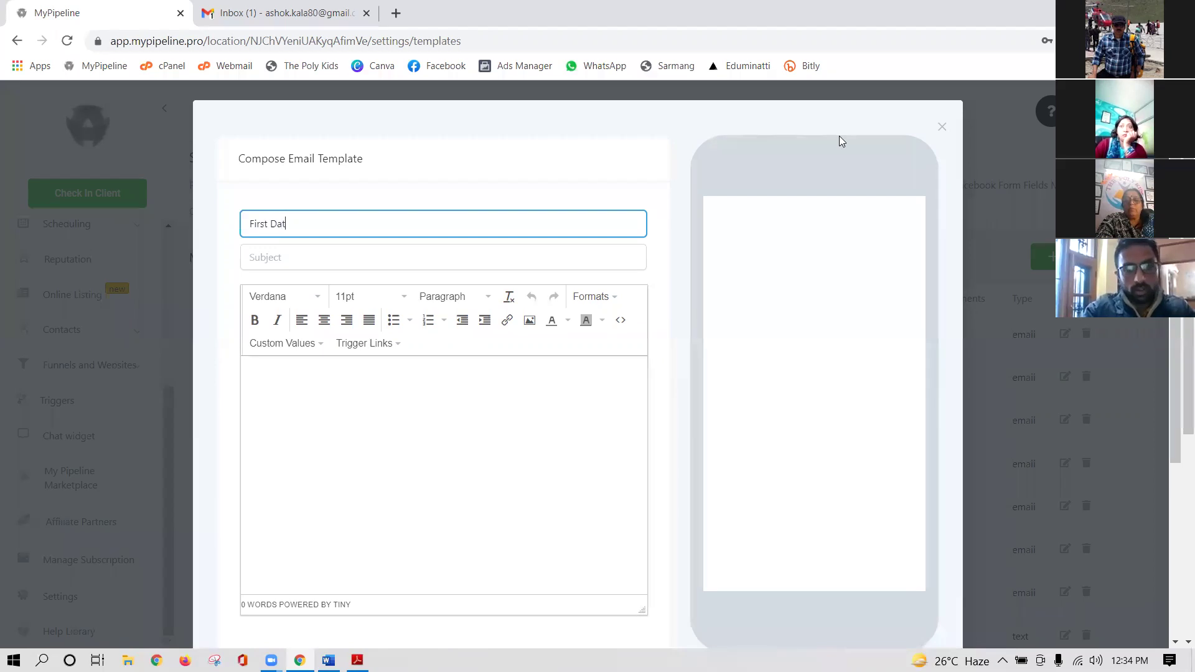
pyautogui.press('BackSpace')
pyautogui.write('y 1')
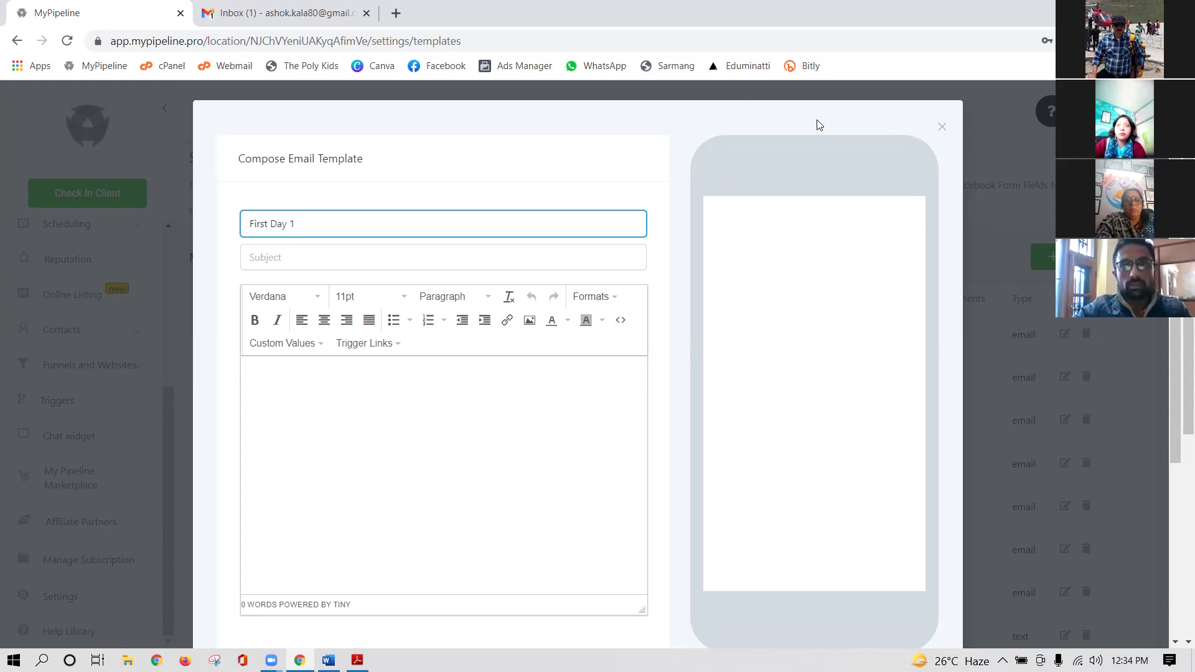
pyautogui.tripleClick(941, 129)
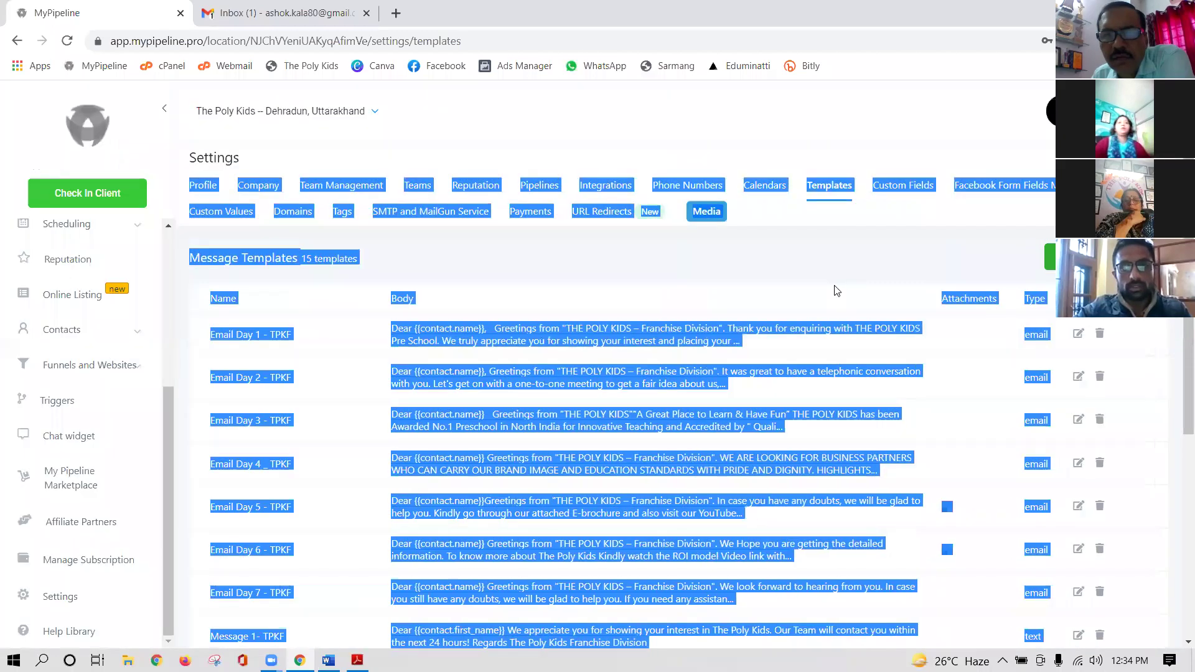
pyautogui.click(836, 291)
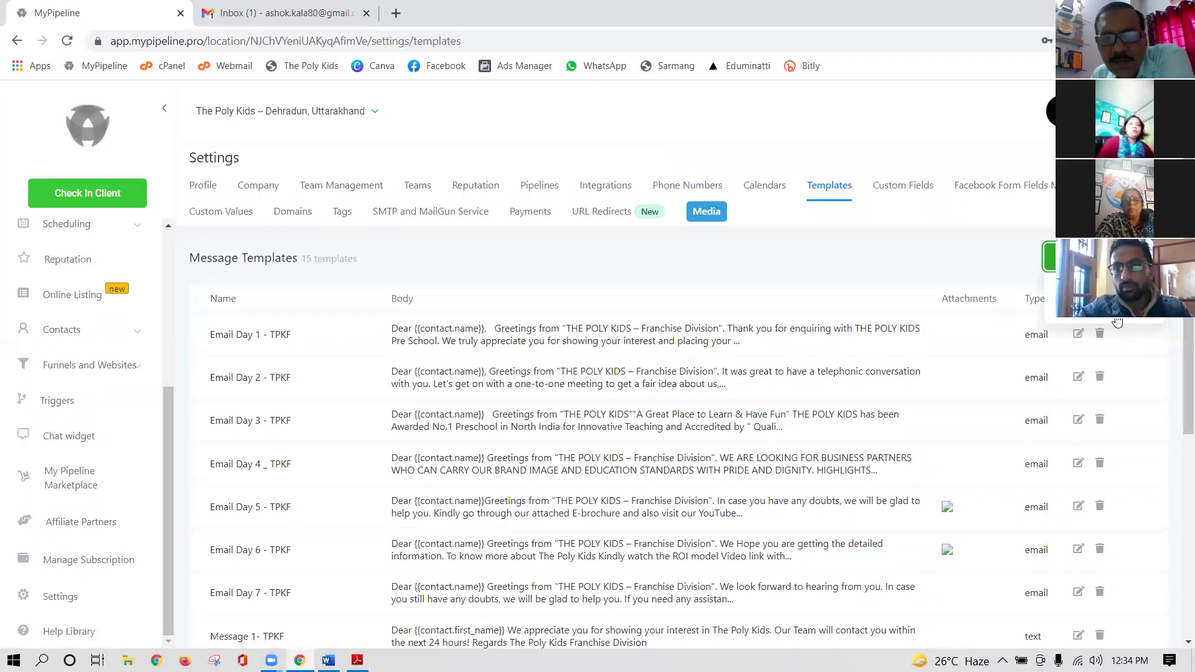
pyautogui.click(1052, 256)
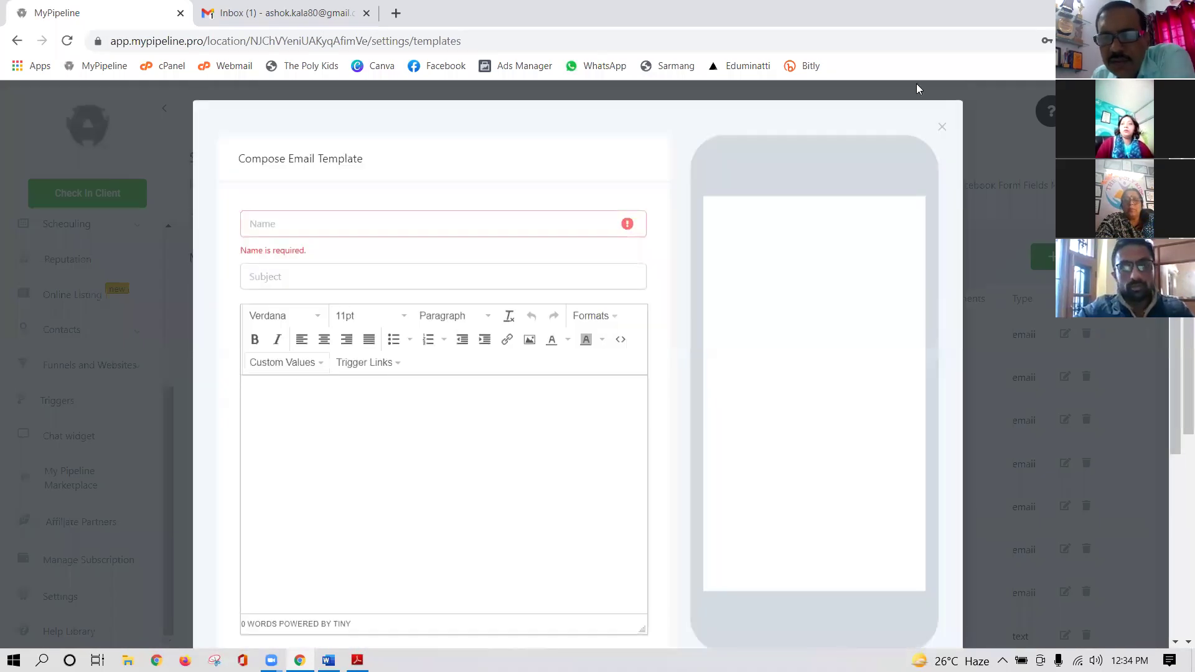
pyautogui.click(941, 127)
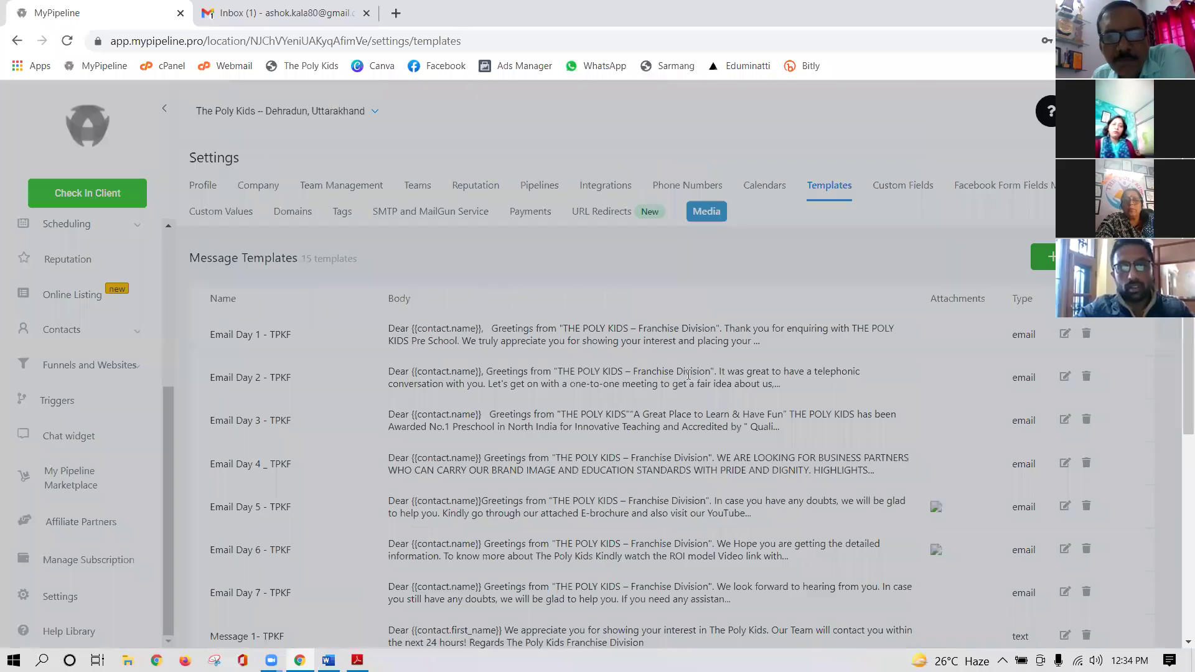
pyautogui.scroll(-5, 802, 443)
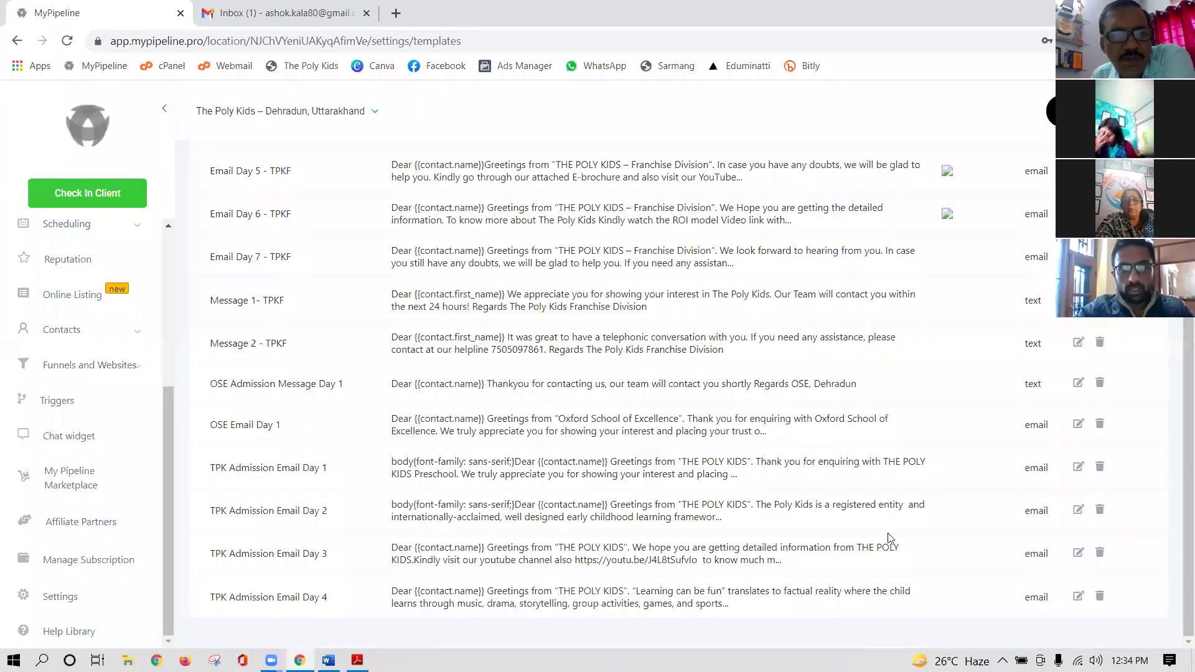
pyautogui.click(1079, 469)
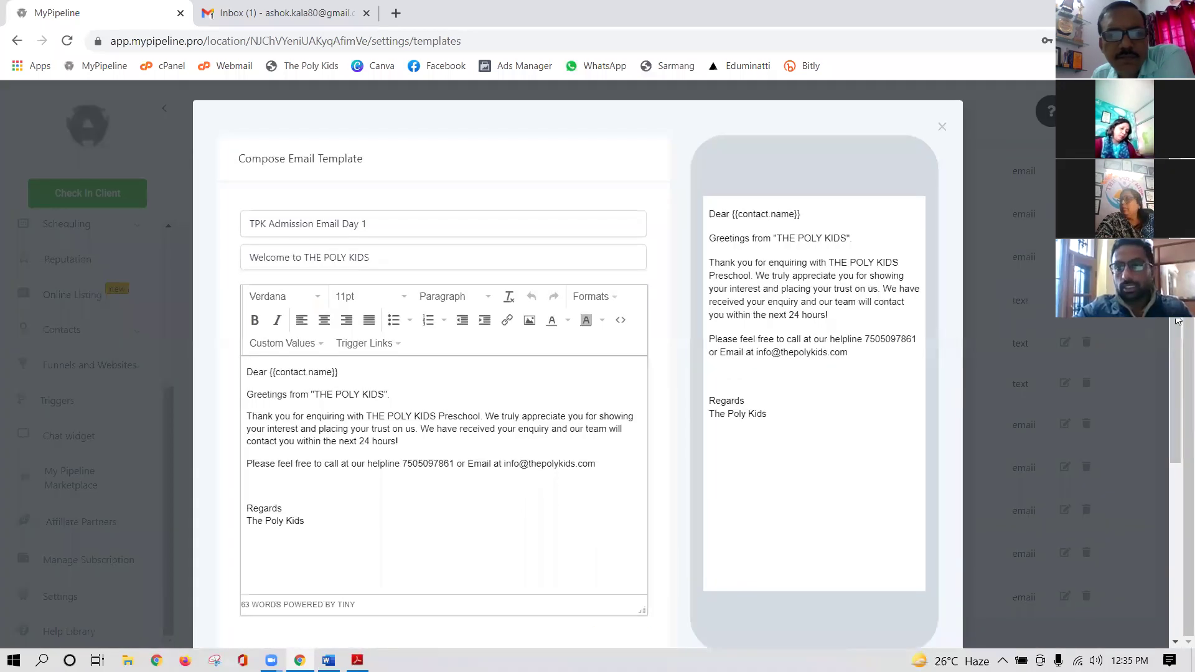
pyautogui.moveTo(1178, 321); pyautogui.dragTo(1173, 356)
pyautogui.scroll(1, 1173, 356)
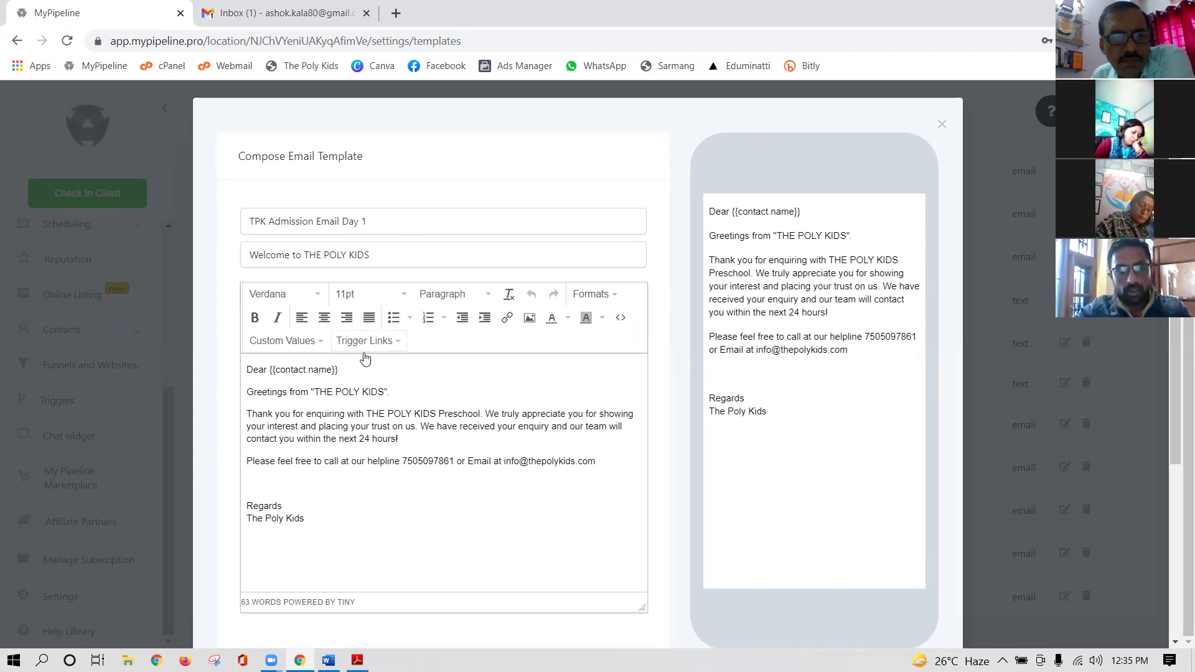
pyautogui.scroll(-1, 361, 364)
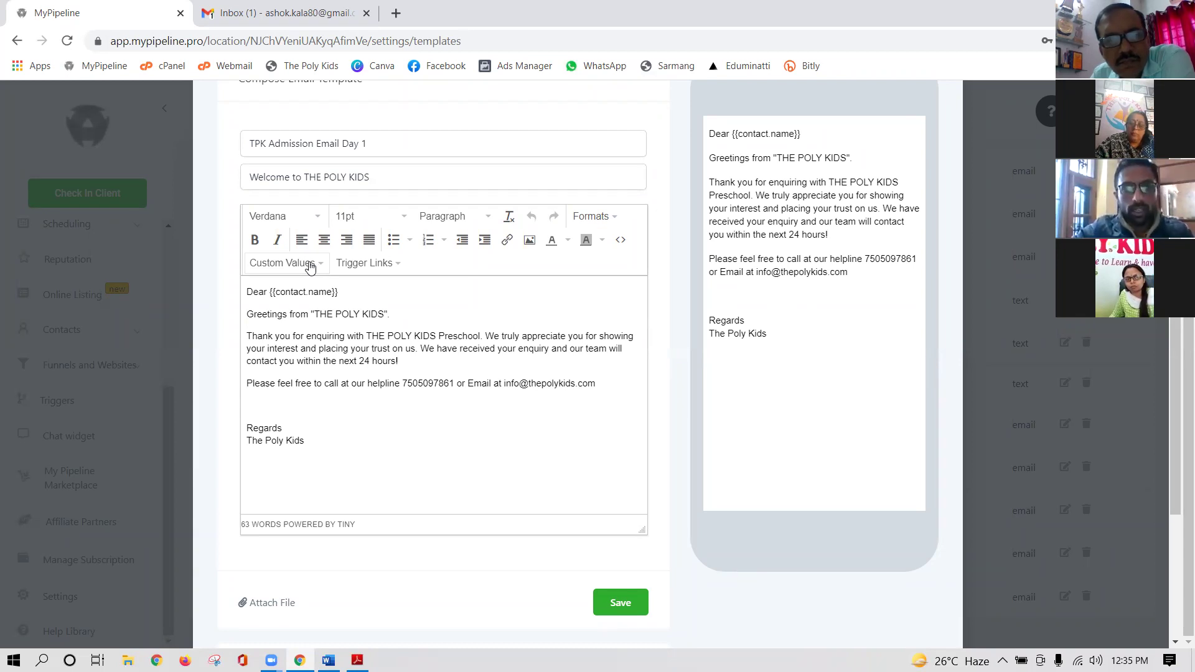
pyautogui.click(311, 266)
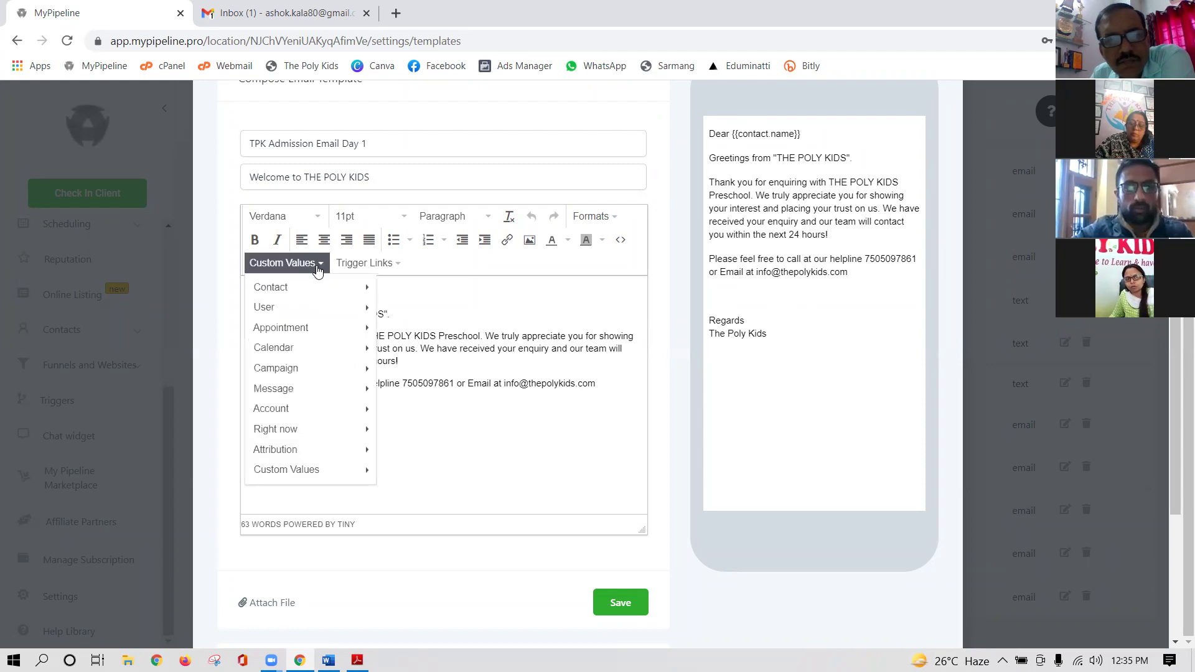
pyautogui.moveTo(286, 291)
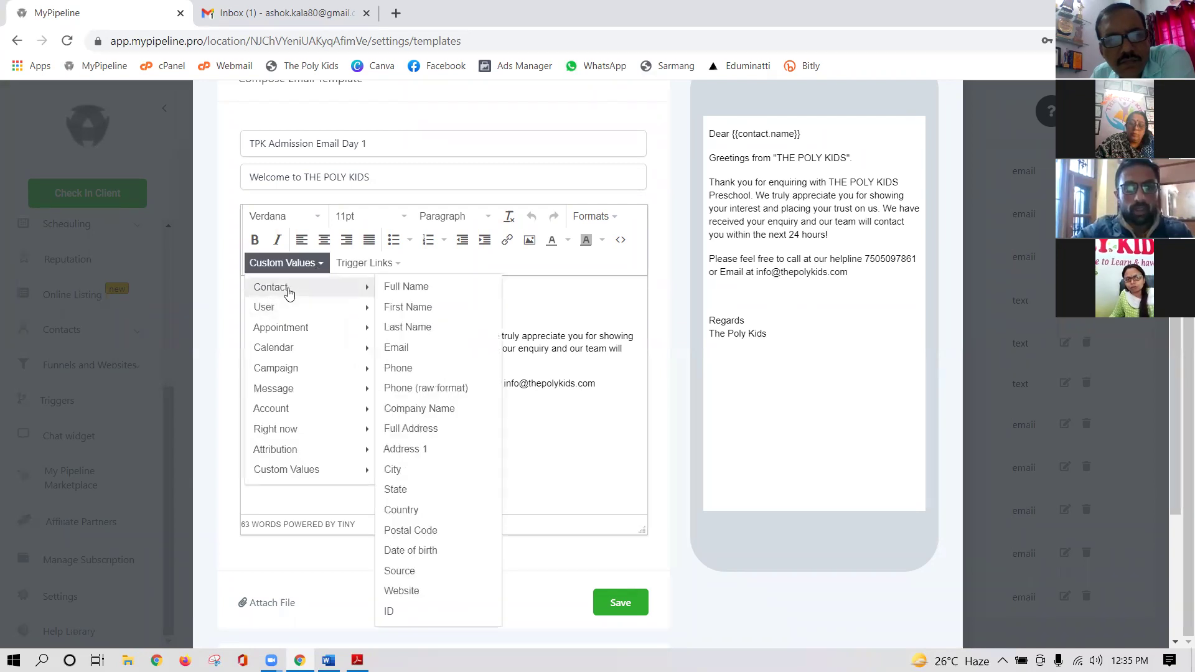
pyautogui.click(402, 290)
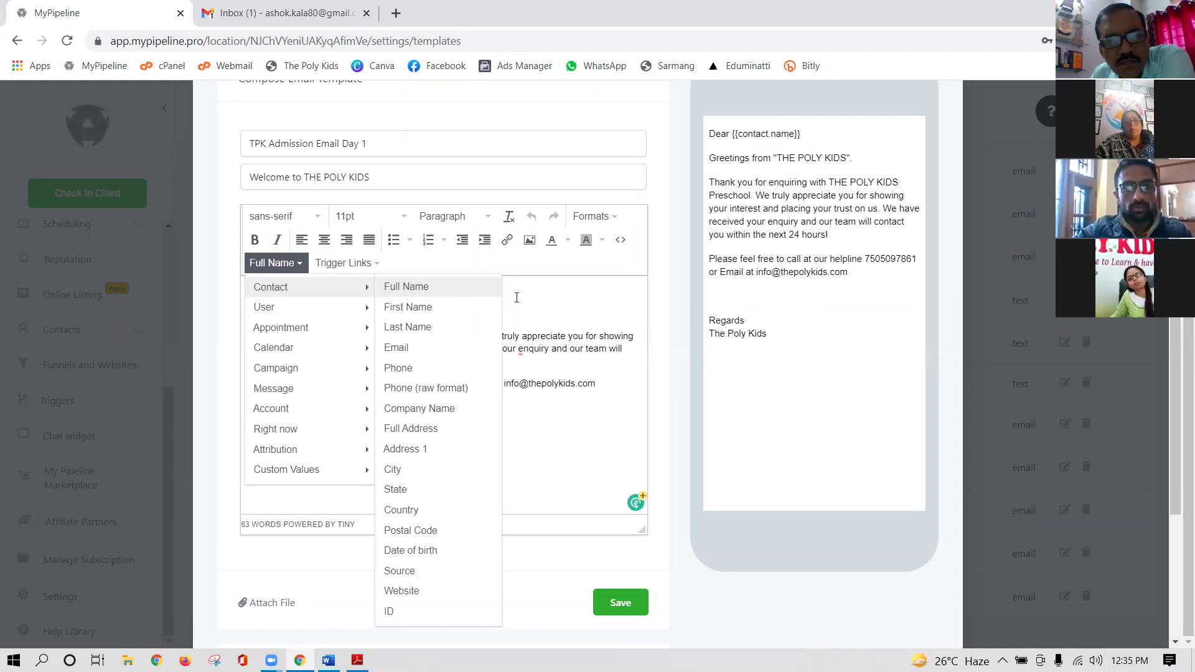
pyautogui.click(425, 291)
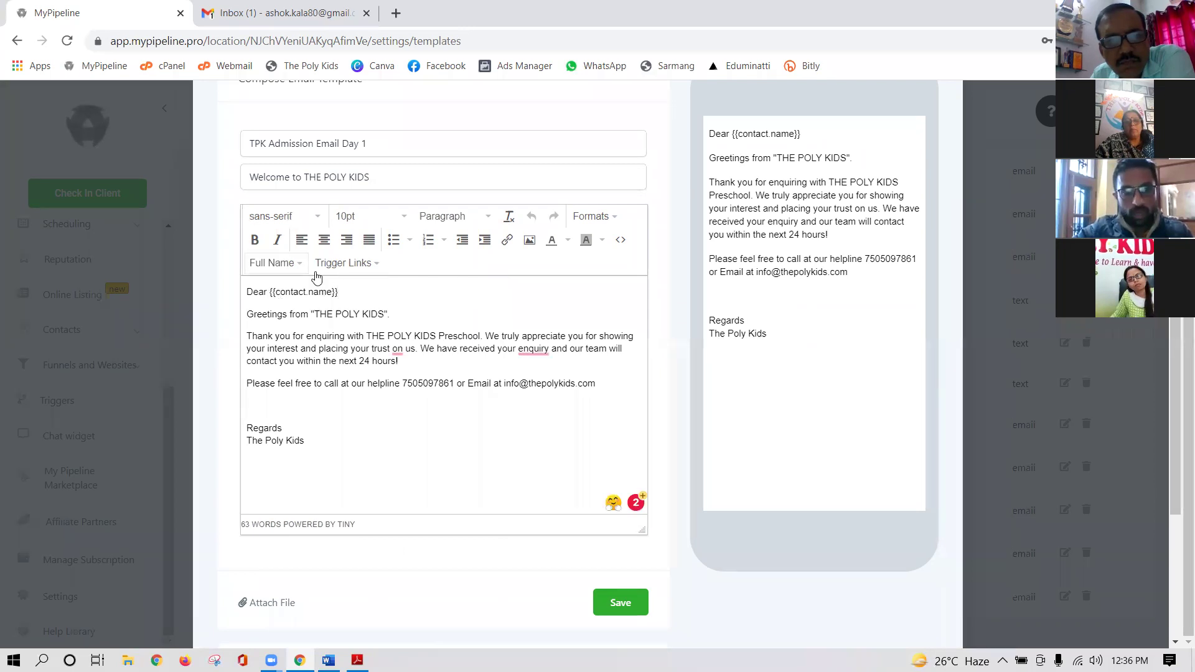
pyautogui.moveTo(403, 351)
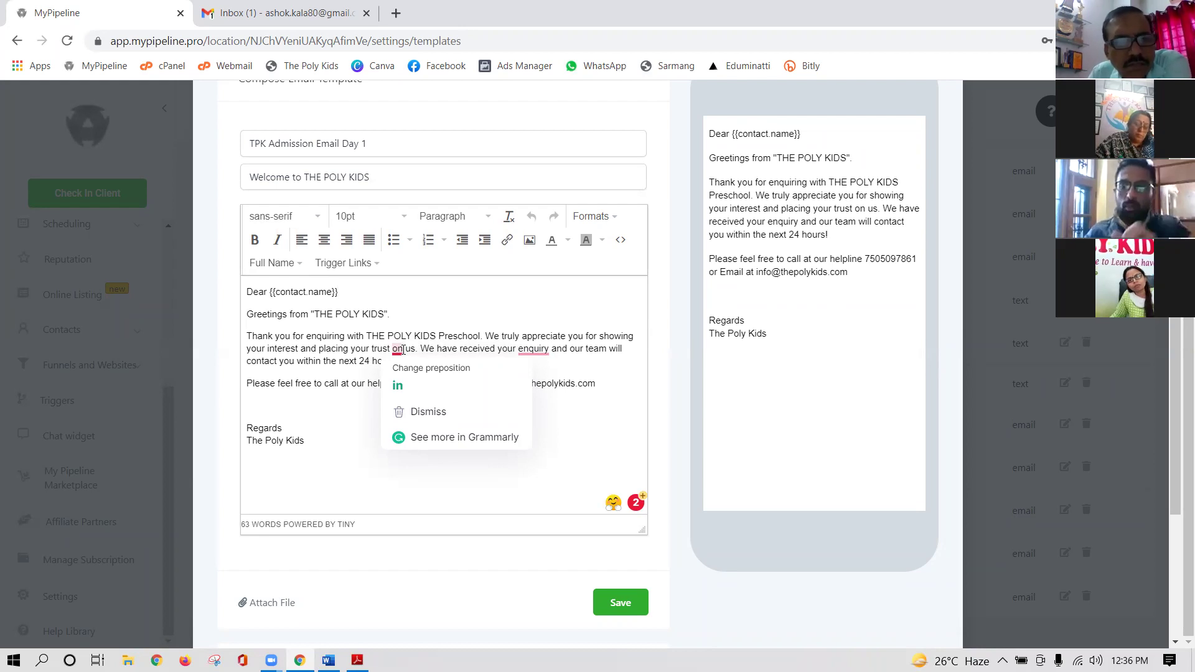
pyautogui.click(569, 304)
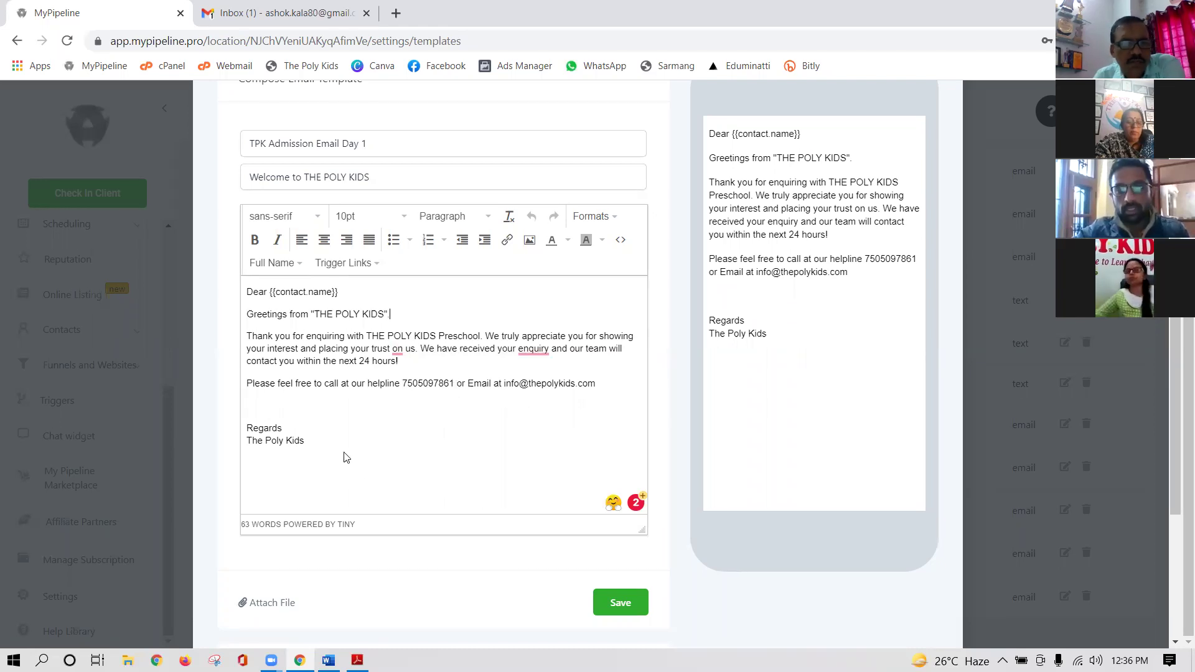
pyautogui.scroll(-3, 473, 417)
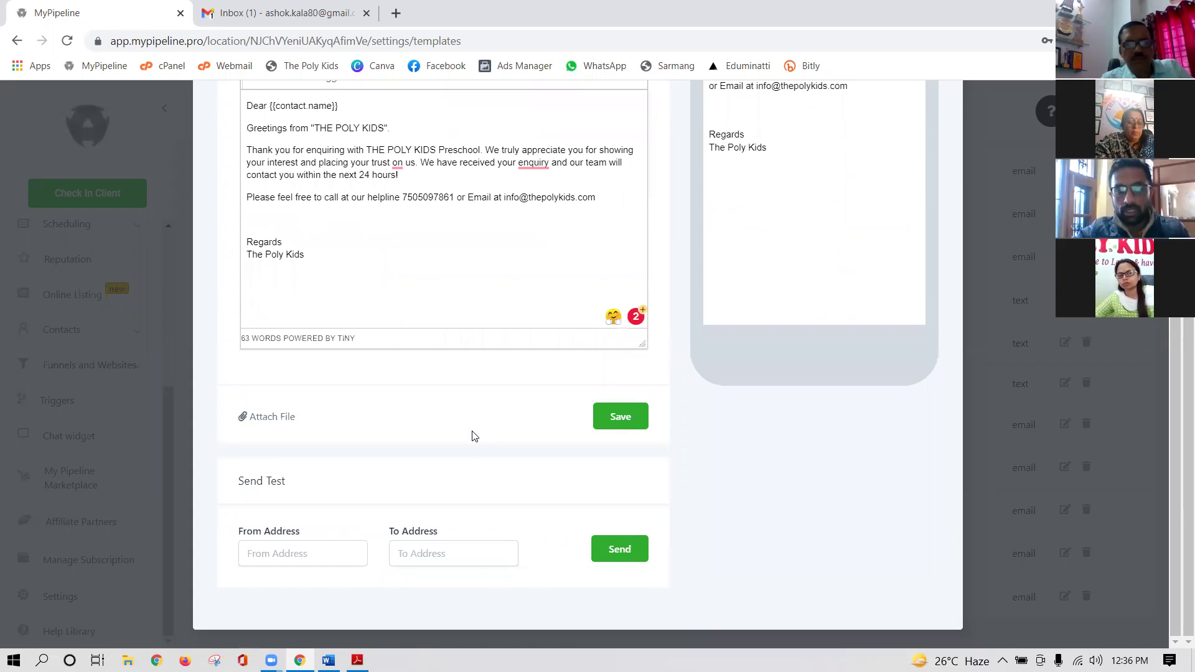
# - Save the Day 1 template and open 'TPK Admission Email Day 2' for editing
pyautogui.click(626, 418)
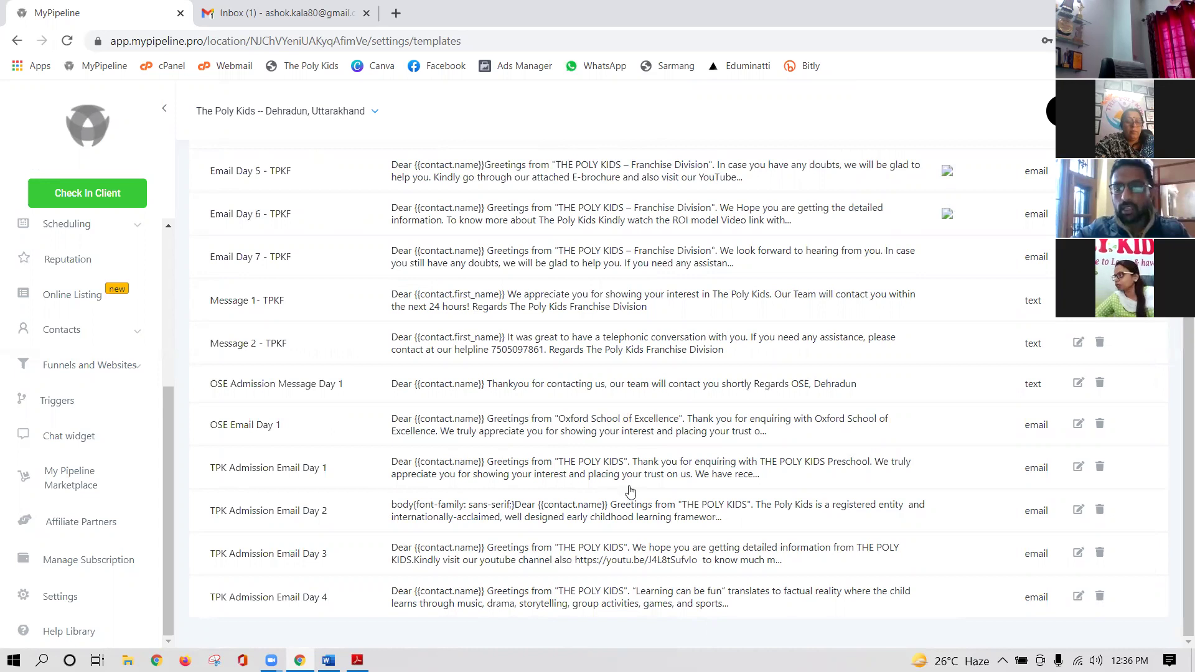
pyautogui.click(1078, 509)
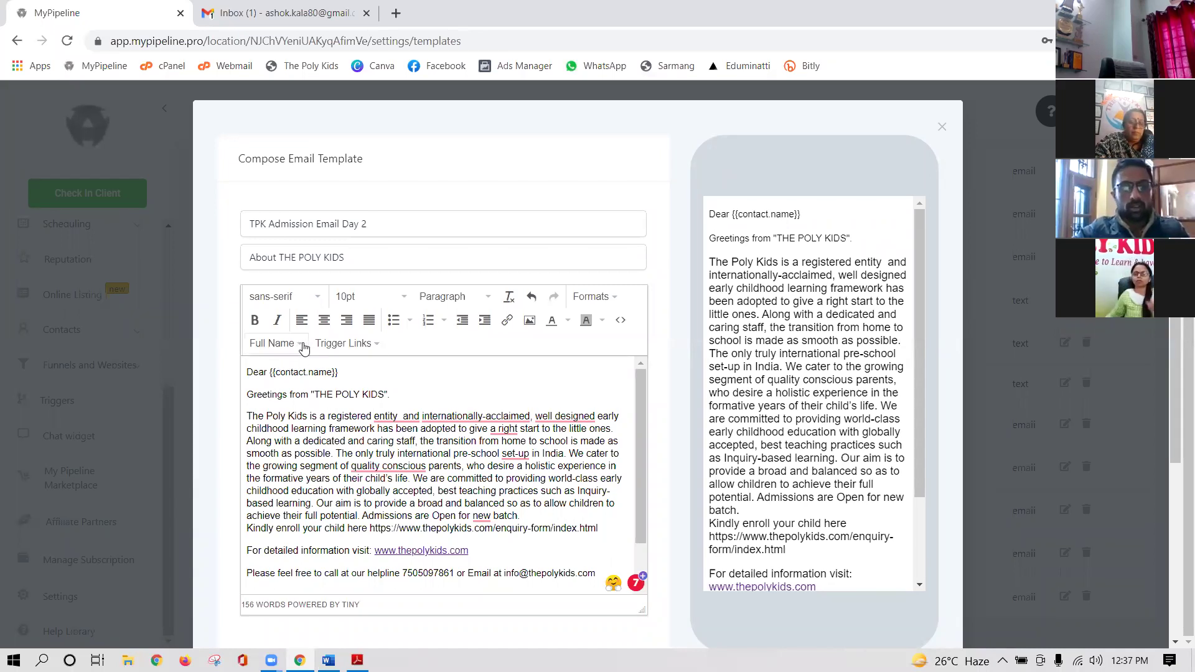
# - Save the 'TPK Admission Email Day 2' template unchanged and scroll back to the list top
pyautogui.click(303, 344)
pyautogui.moveTo(293, 374)
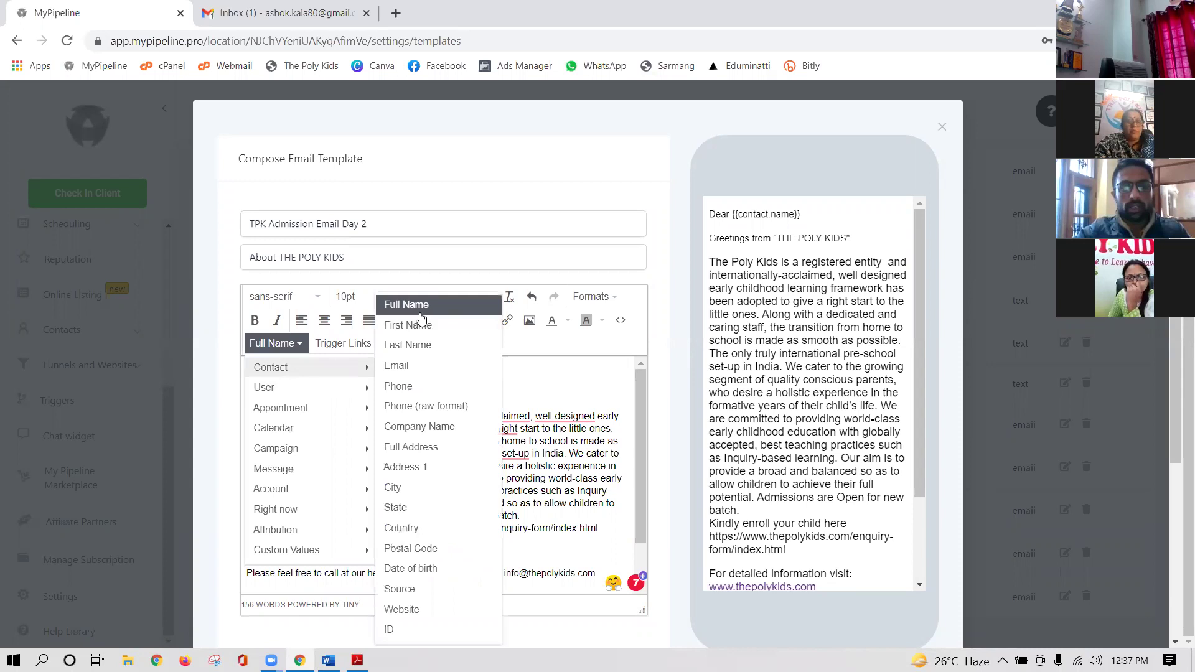
pyautogui.click(560, 385)
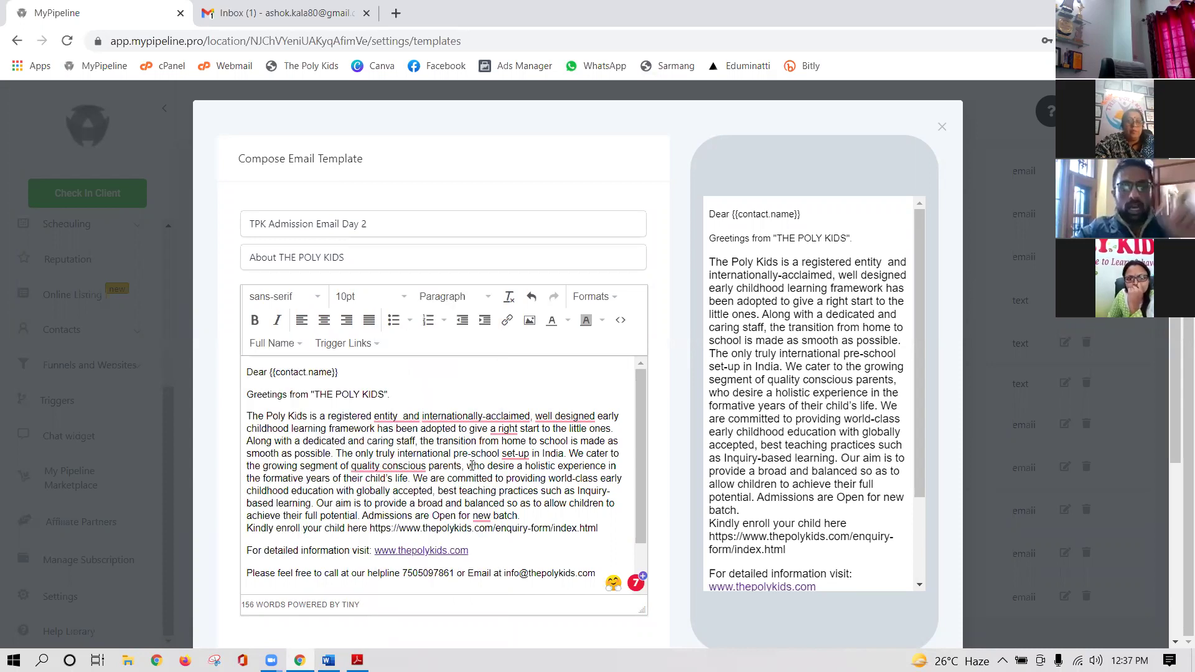
pyautogui.scroll(-3, 308, 518)
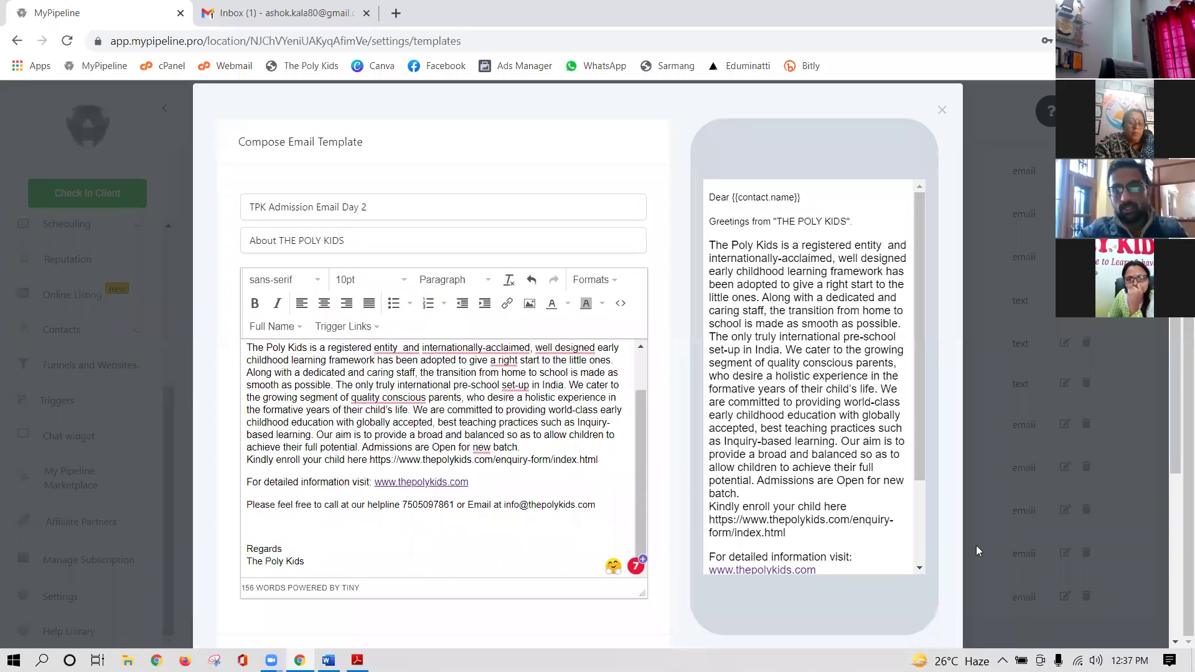
pyautogui.scroll(-4, 976, 550)
pyautogui.click(620, 446)
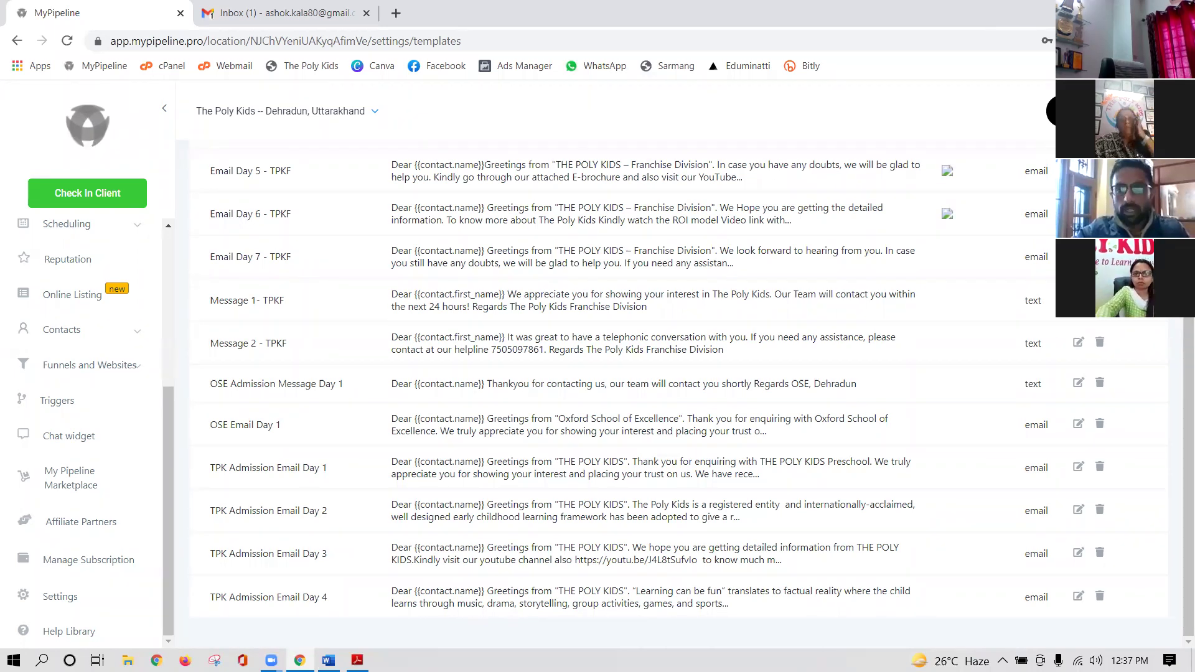
pyautogui.scroll(5, 1008, 195)
# - Create email template 'day 1' with subject 'Welcome to the poly kids' and body starting 'Dear'
pyautogui.click(1108, 256)
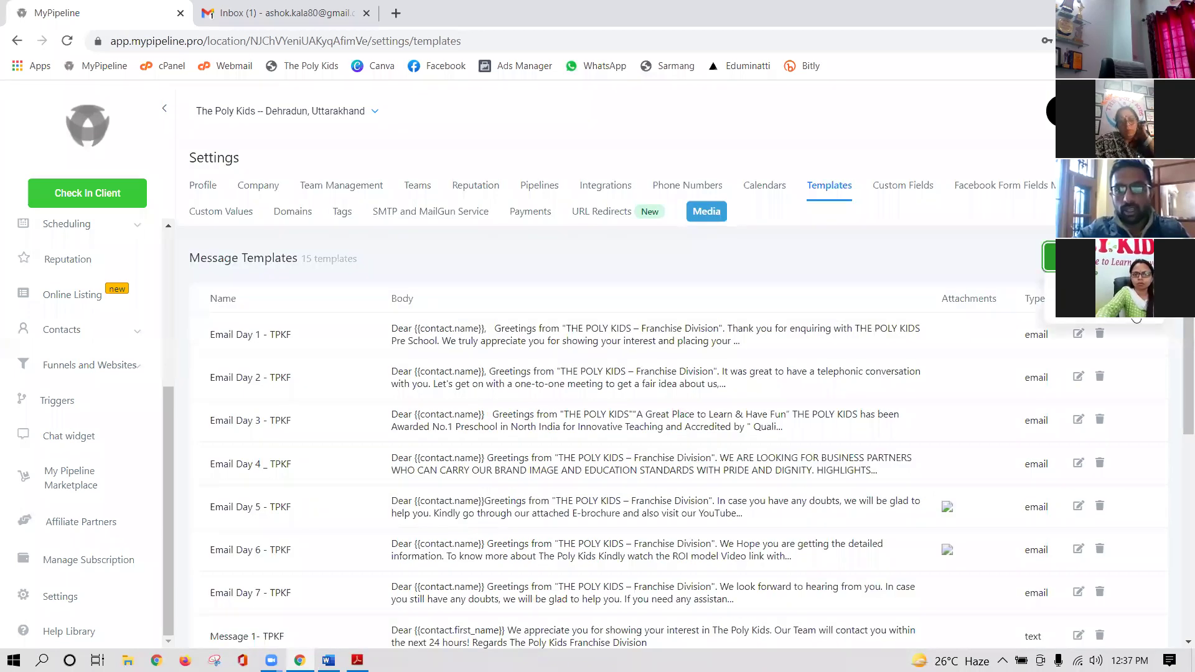
pyautogui.click(1125, 319)
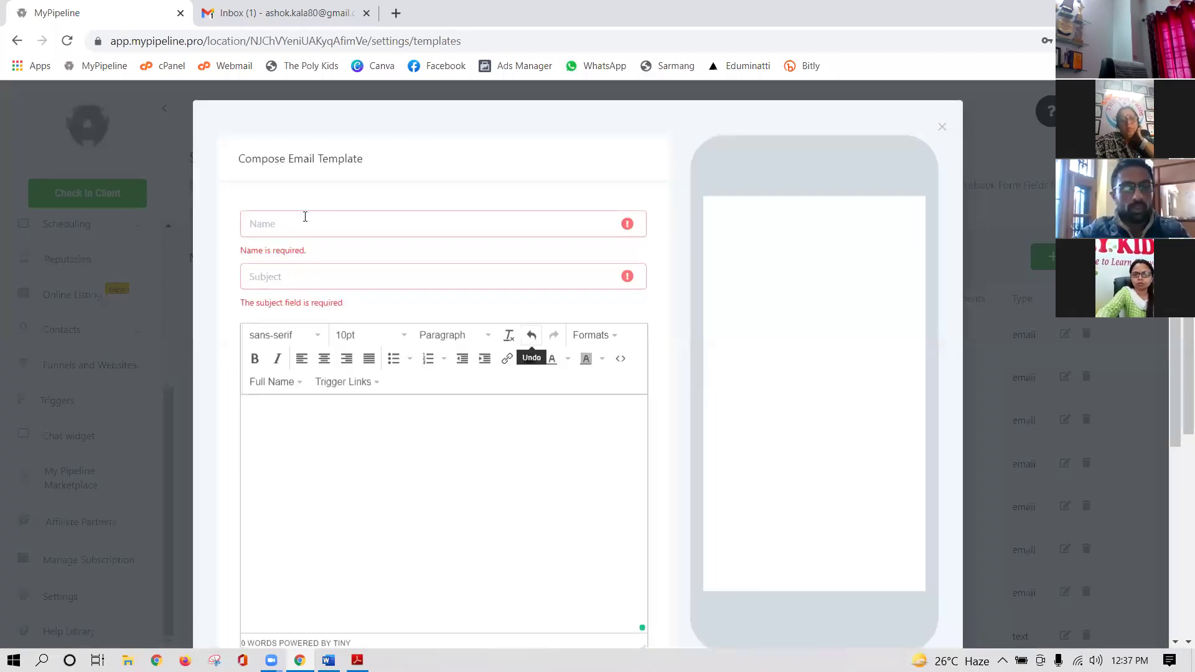
pyautogui.click(296, 223)
pyautogui.write('day')
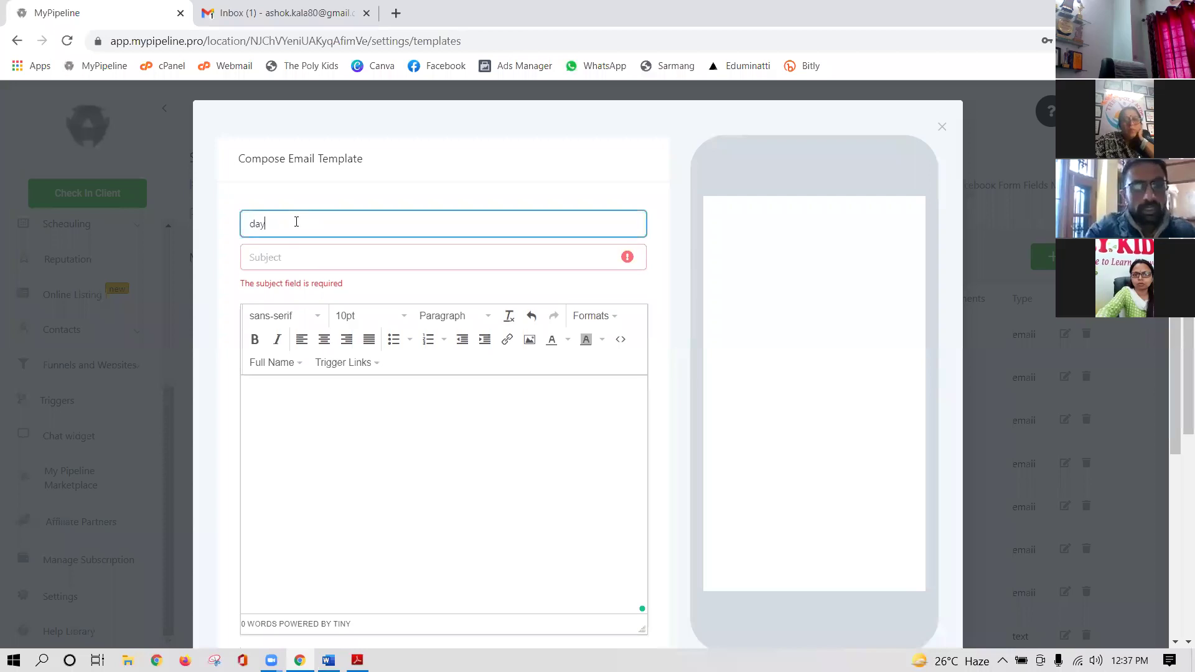
pyautogui.write(' 1')
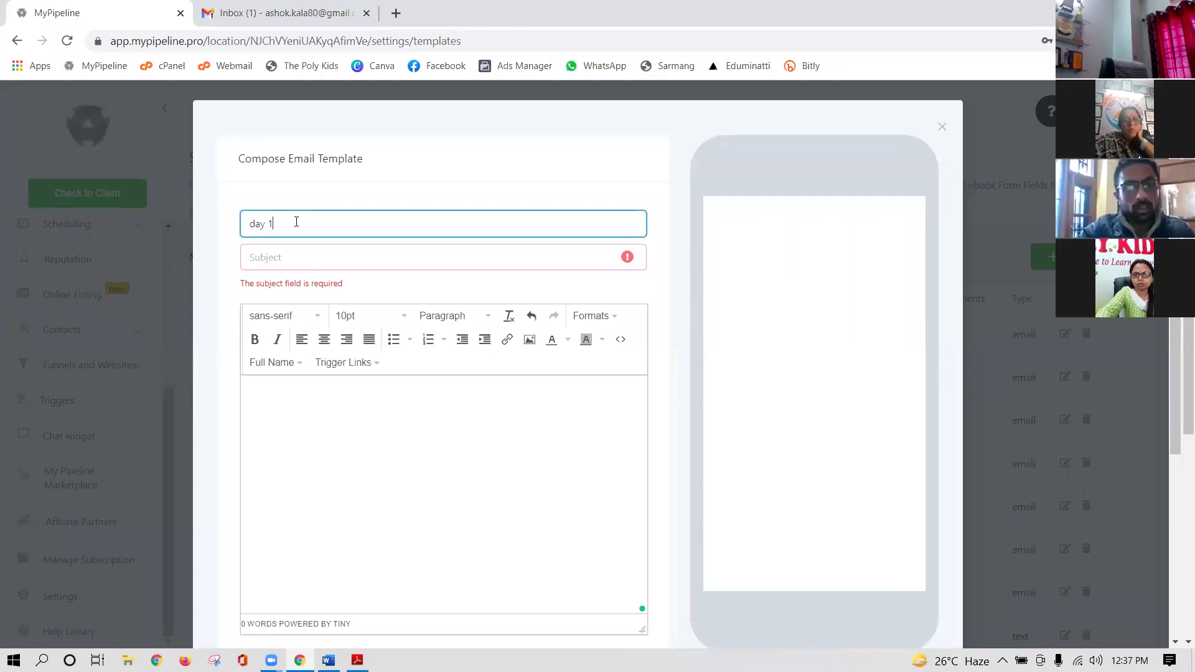
pyautogui.click(279, 256)
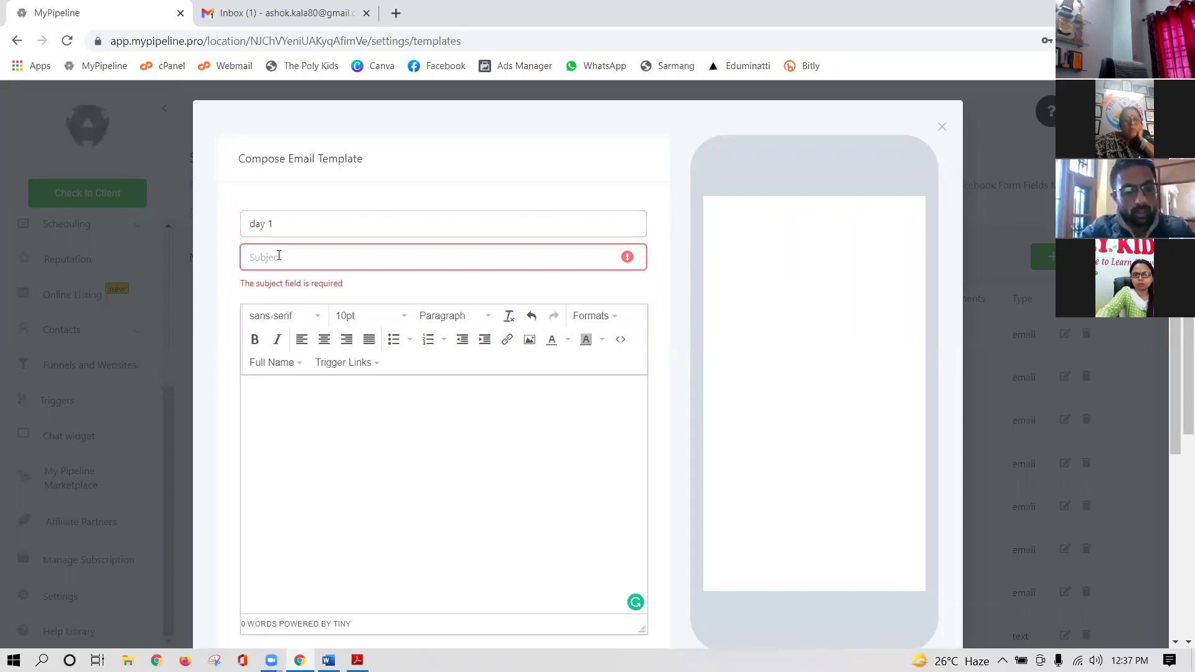
pyautogui.write('Welcome ')
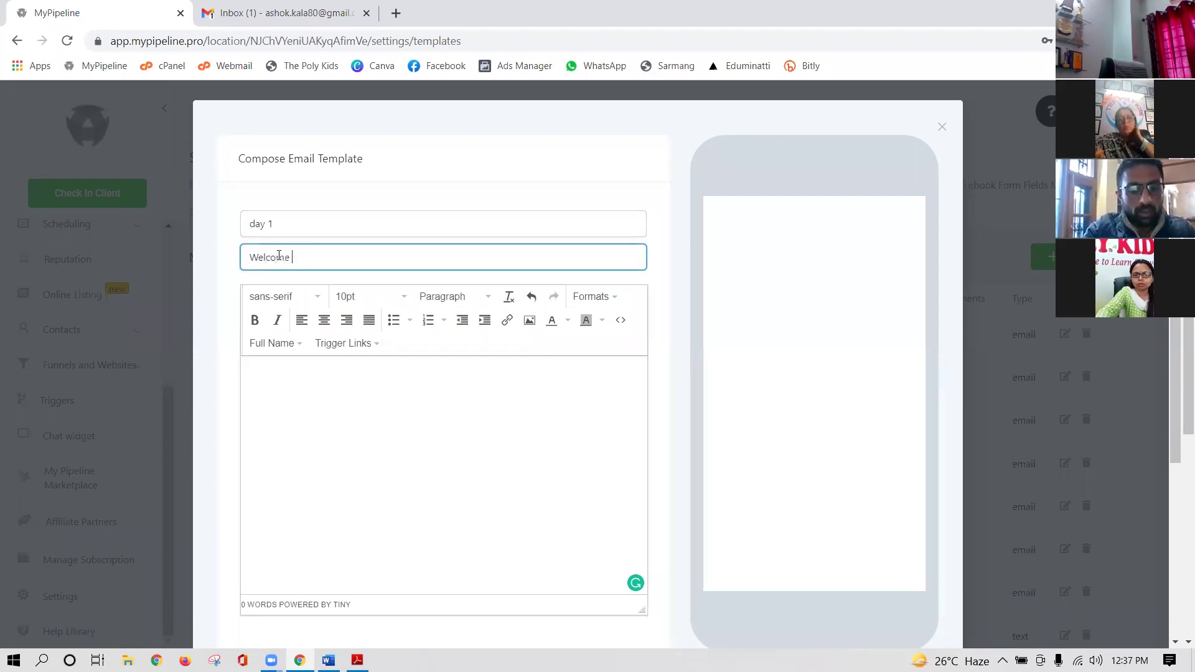
pyautogui.write('to the pol')
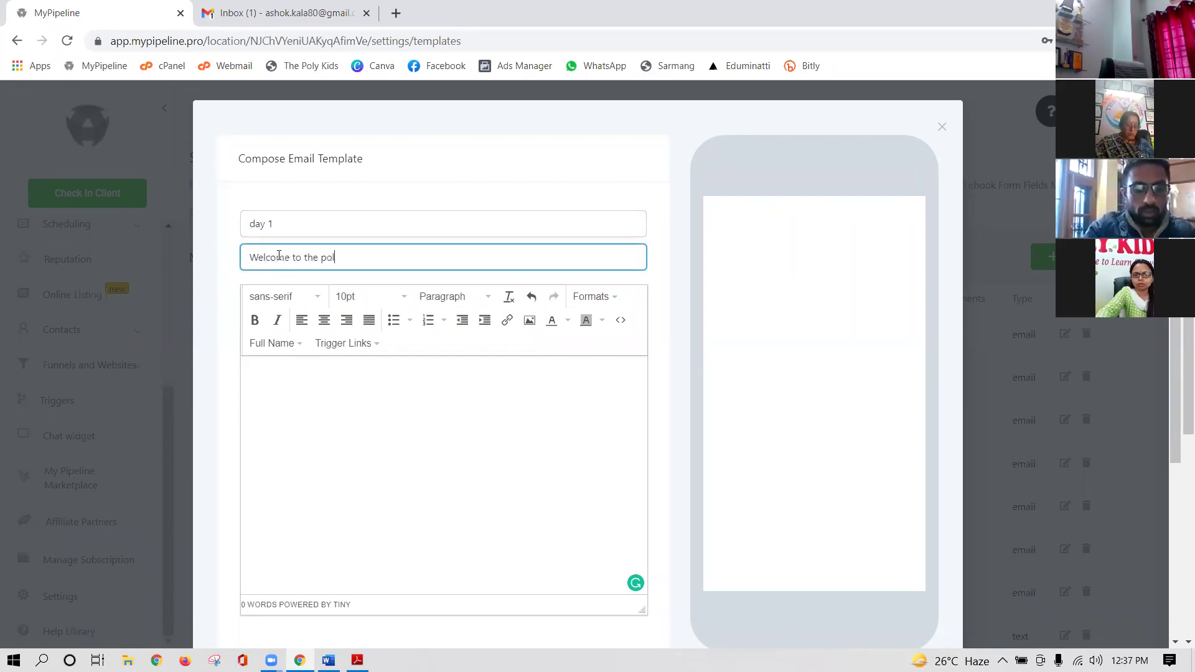
pyautogui.write('y kids')
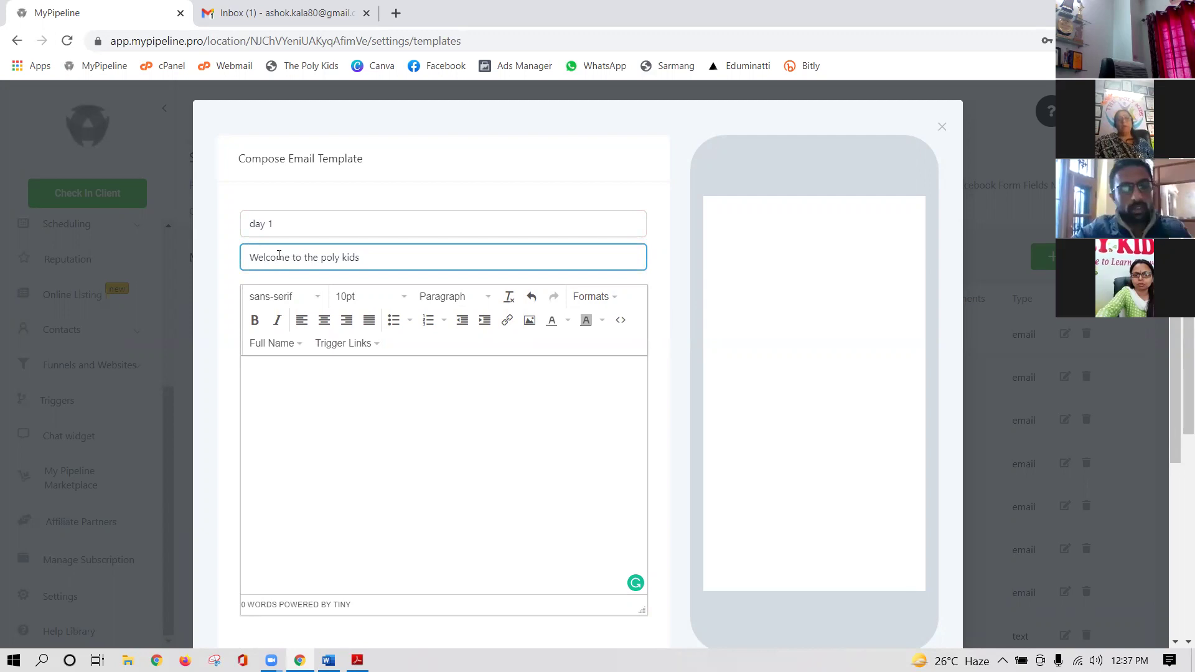
pyautogui.click(281, 373)
pyautogui.write('Dear')
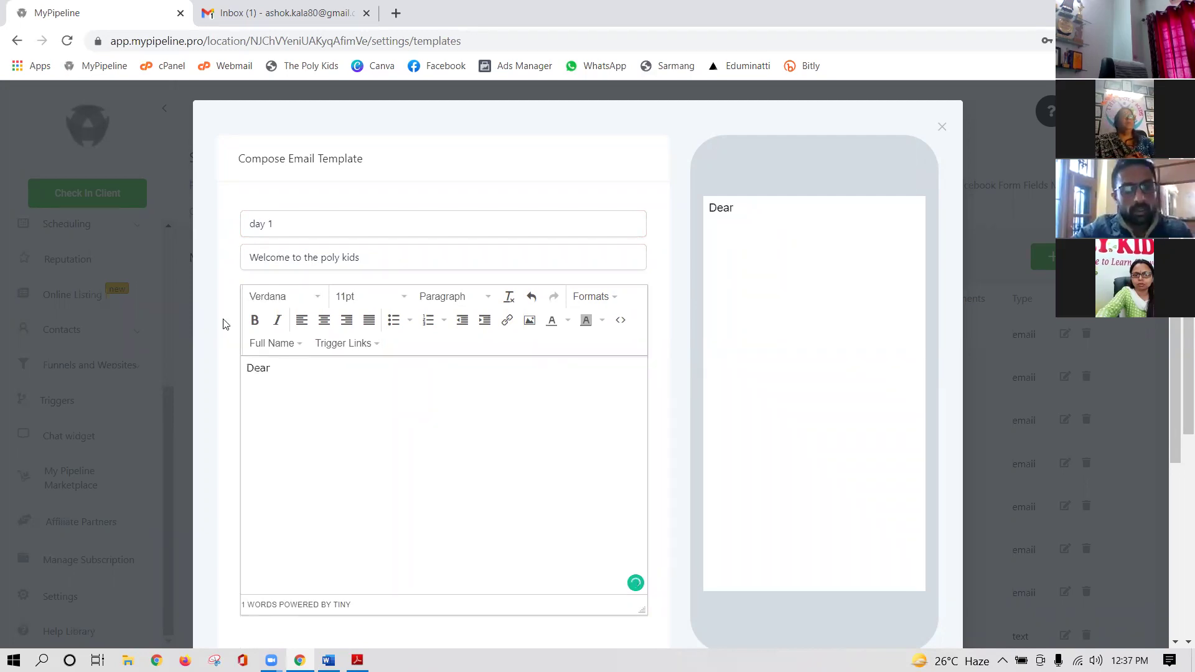
# - Insert the contact's full name after Dear, then add 'Greeting s from The Poly KIds' and 'Your Message' lines
pyautogui.click(294, 346)
pyautogui.moveTo(275, 371)
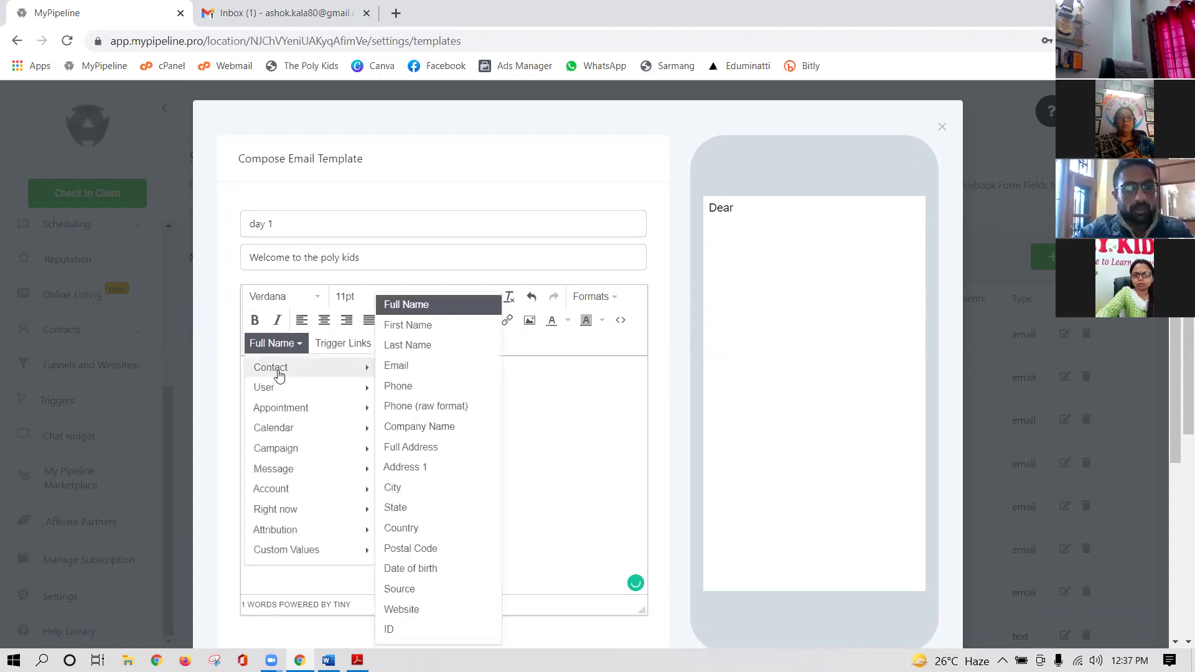
pyautogui.click(419, 311)
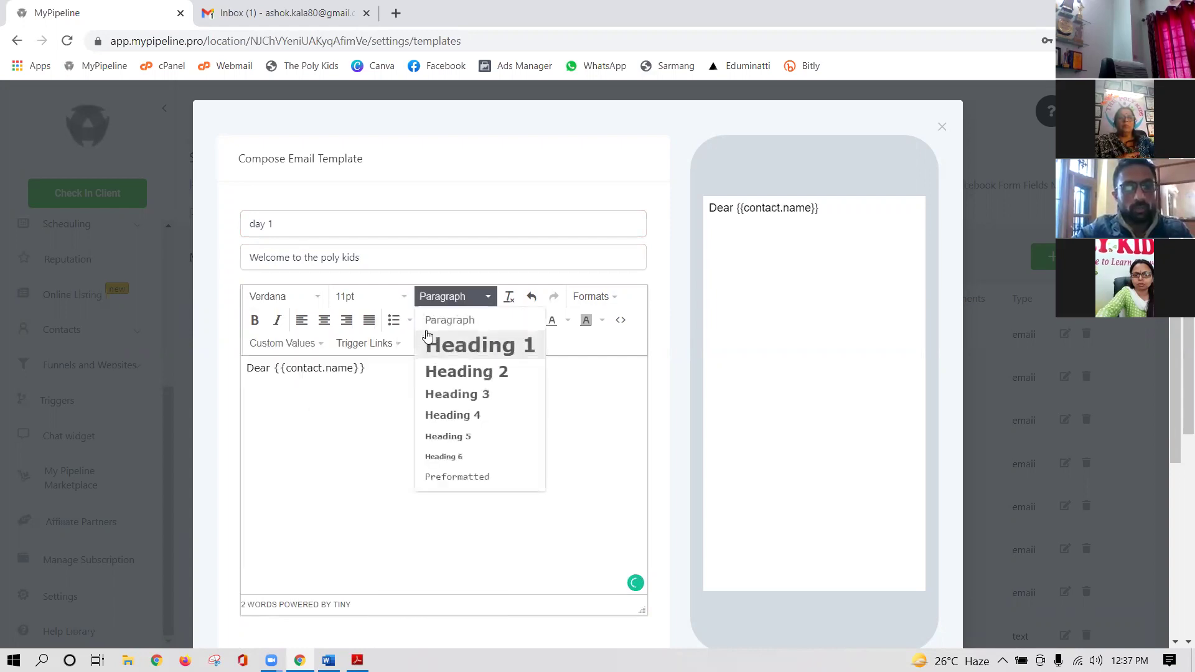
pyautogui.click(378, 382)
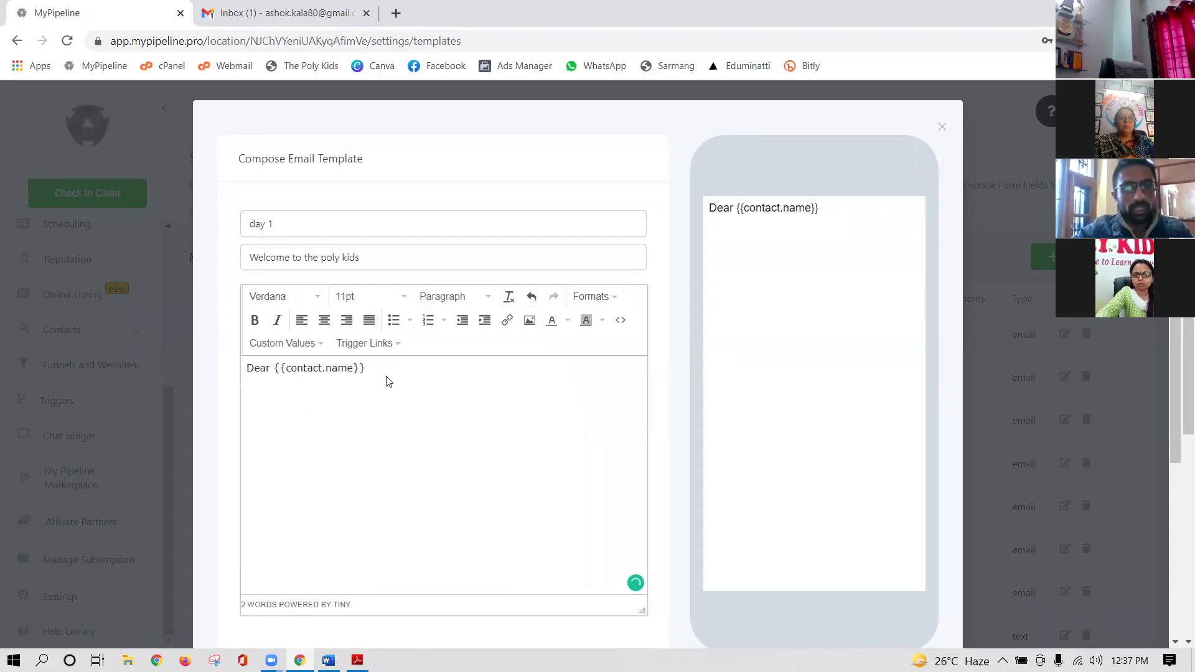
pyautogui.press('Return')
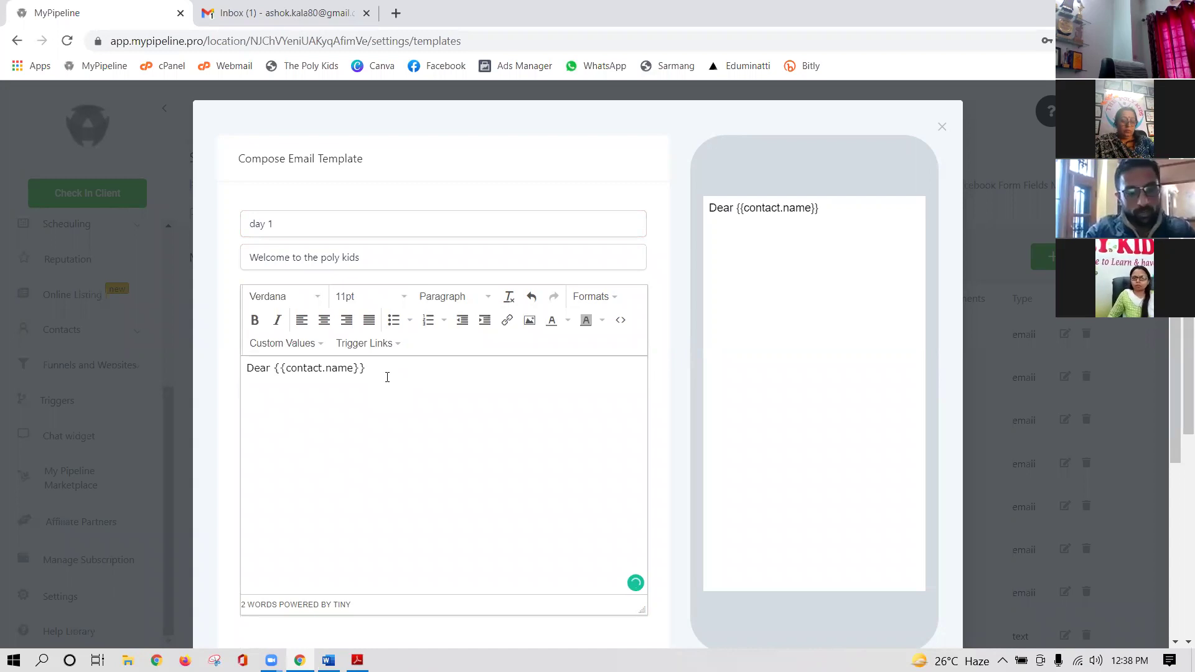
pyautogui.write('Gree')
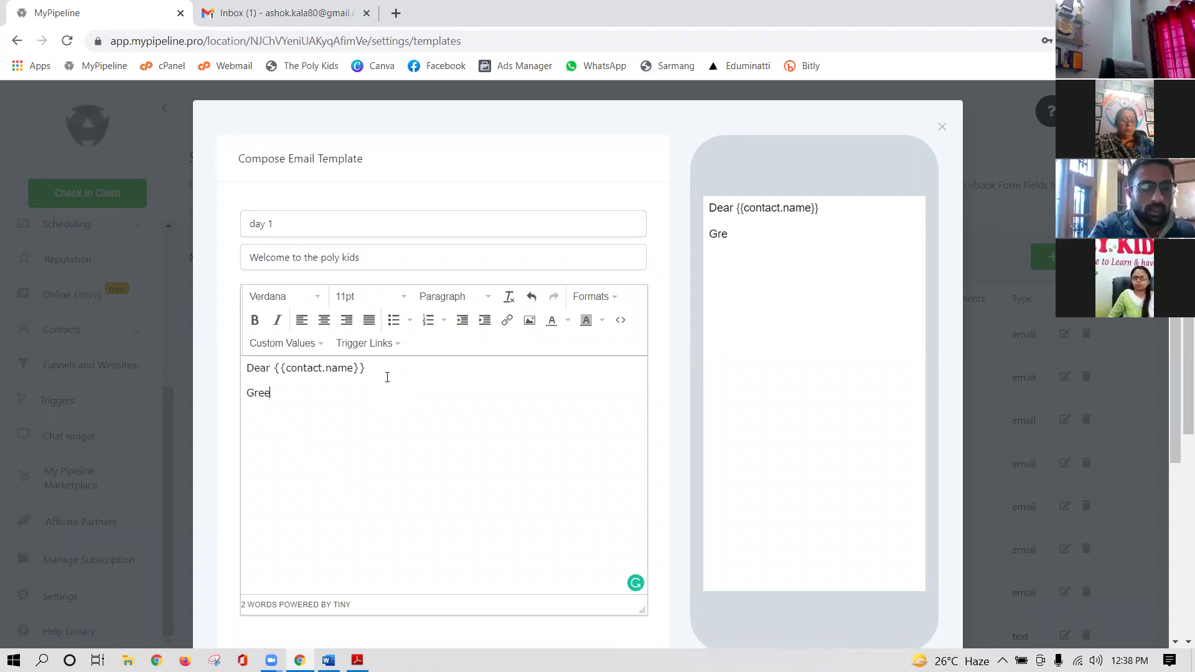
pyautogui.write('ting ')
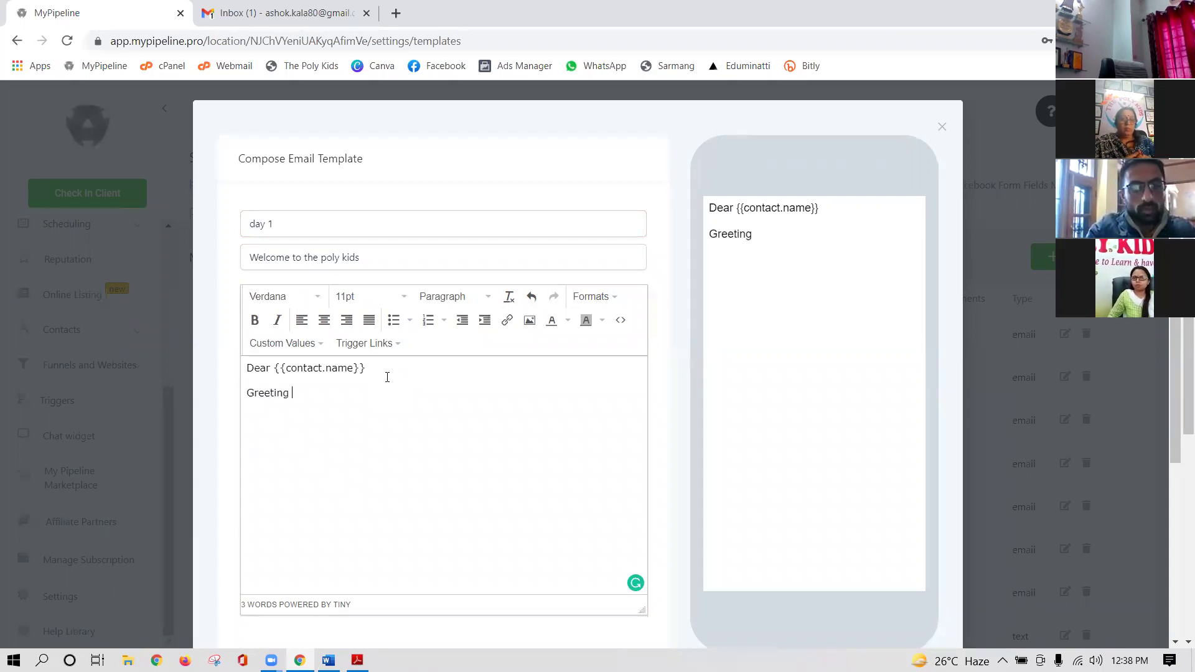
pyautogui.write('s fr')
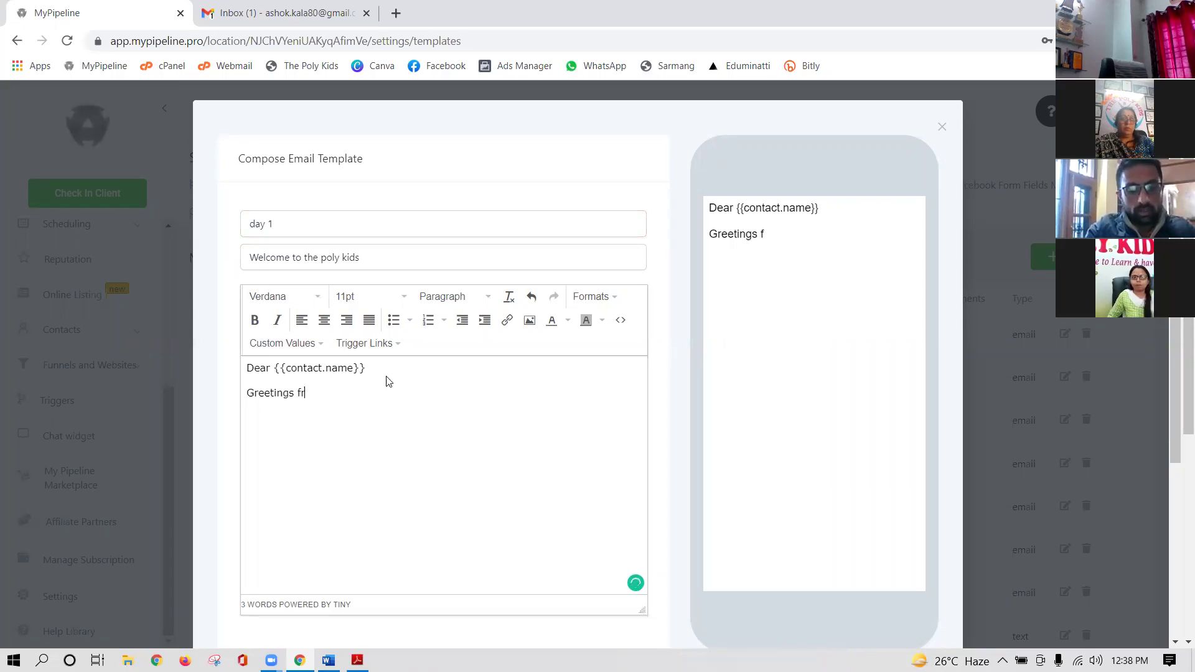
pyautogui.write('om The Po')
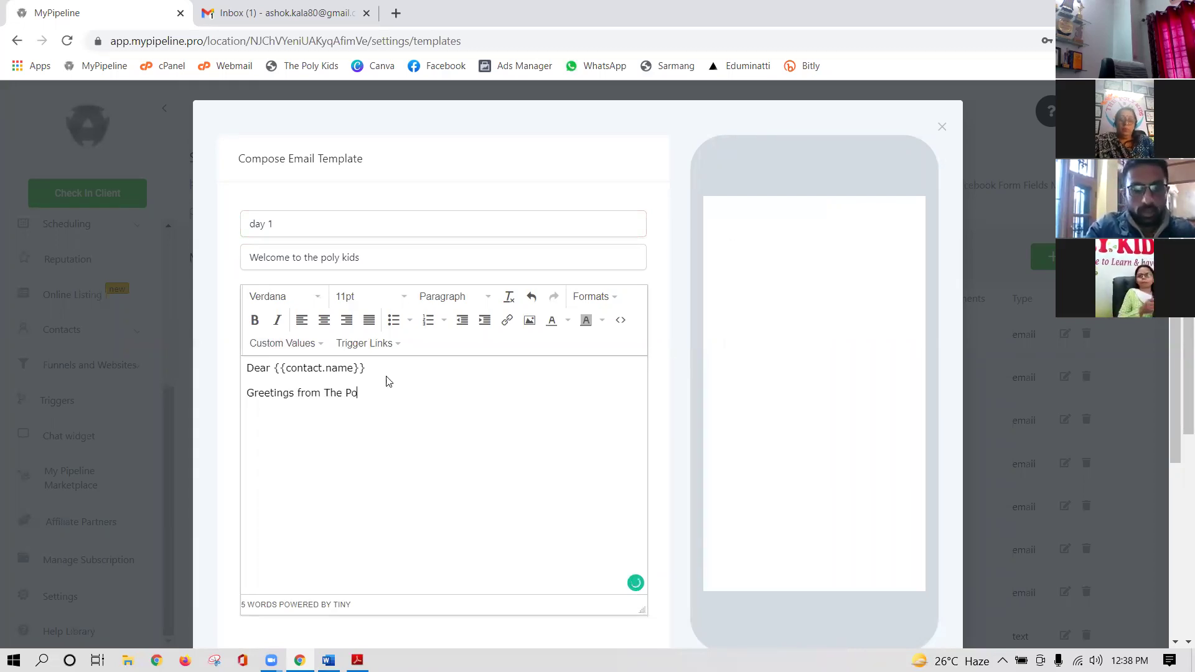
pyautogui.write('ly KIds')
pyautogui.press('Return')
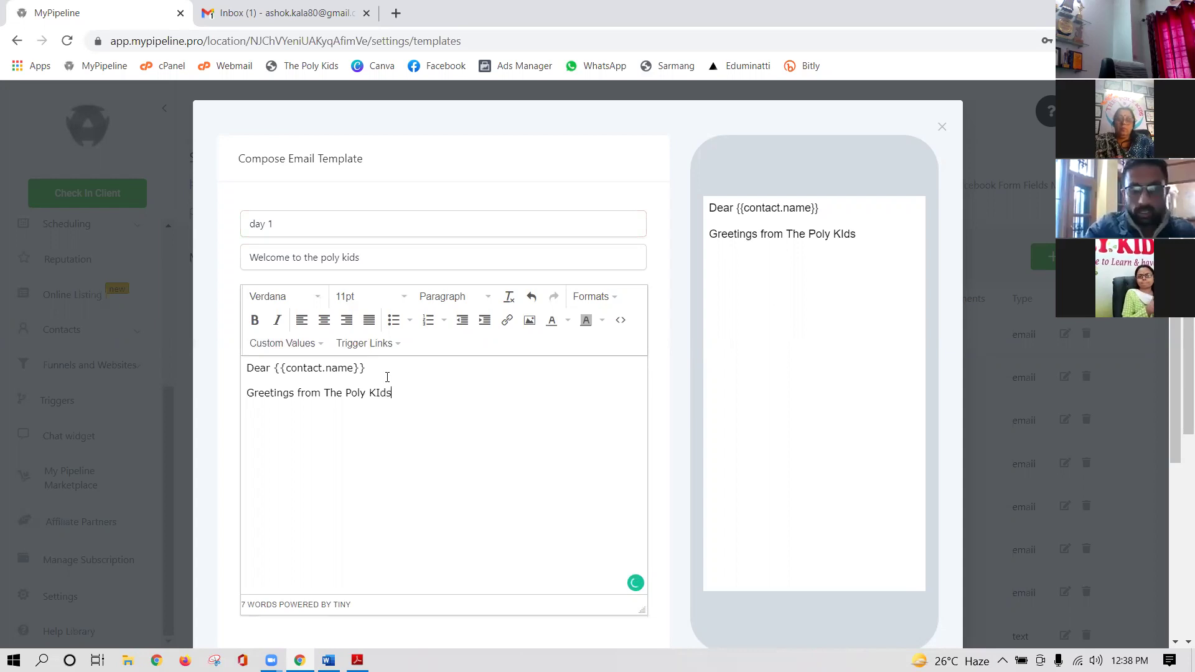
pyautogui.write('Yo')
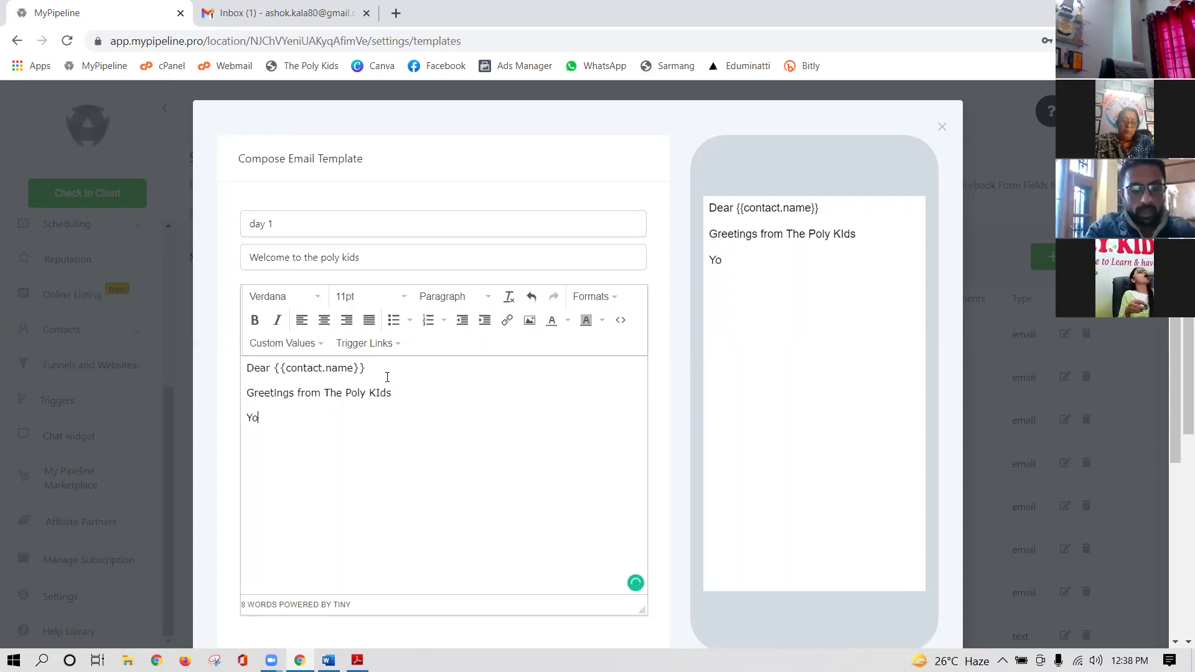
pyautogui.write('ur Message')
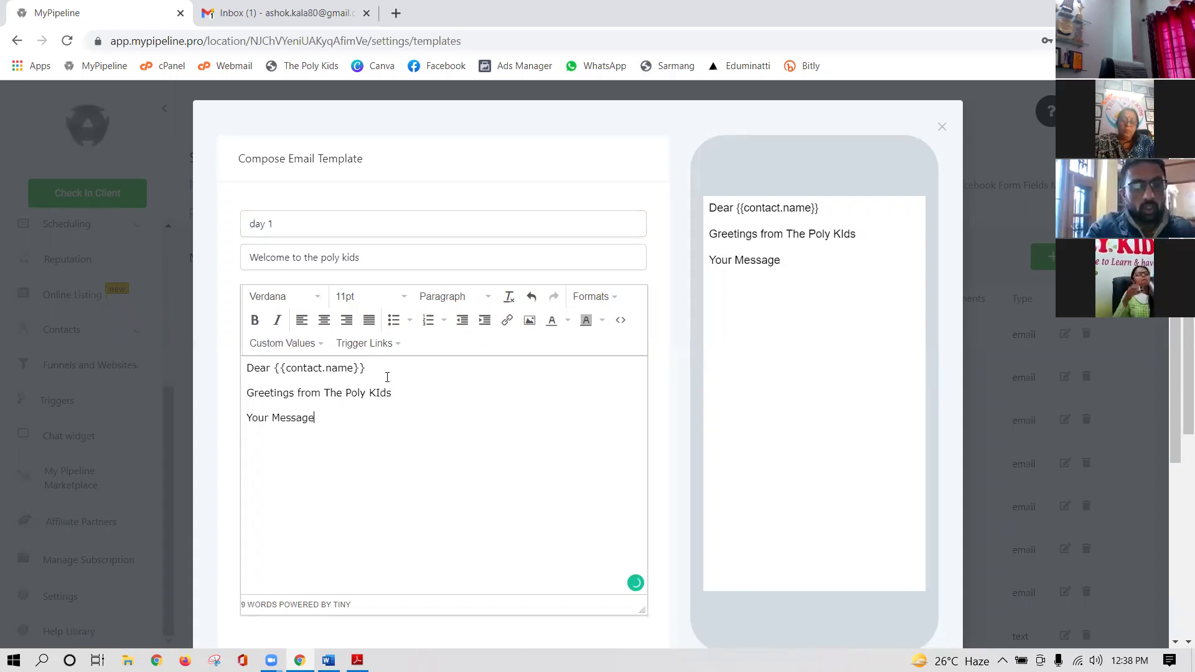
# - Add the sign-off 'Regards', 'The Poly Kids' (fixing KIds) and 'Dalnwala' on separate lines
pyautogui.press('Return')
pyautogui.hotkey('shift', 'Return')
pyautogui.write('Regards')
pyautogui.press('Return')
pyautogui.write('The P')
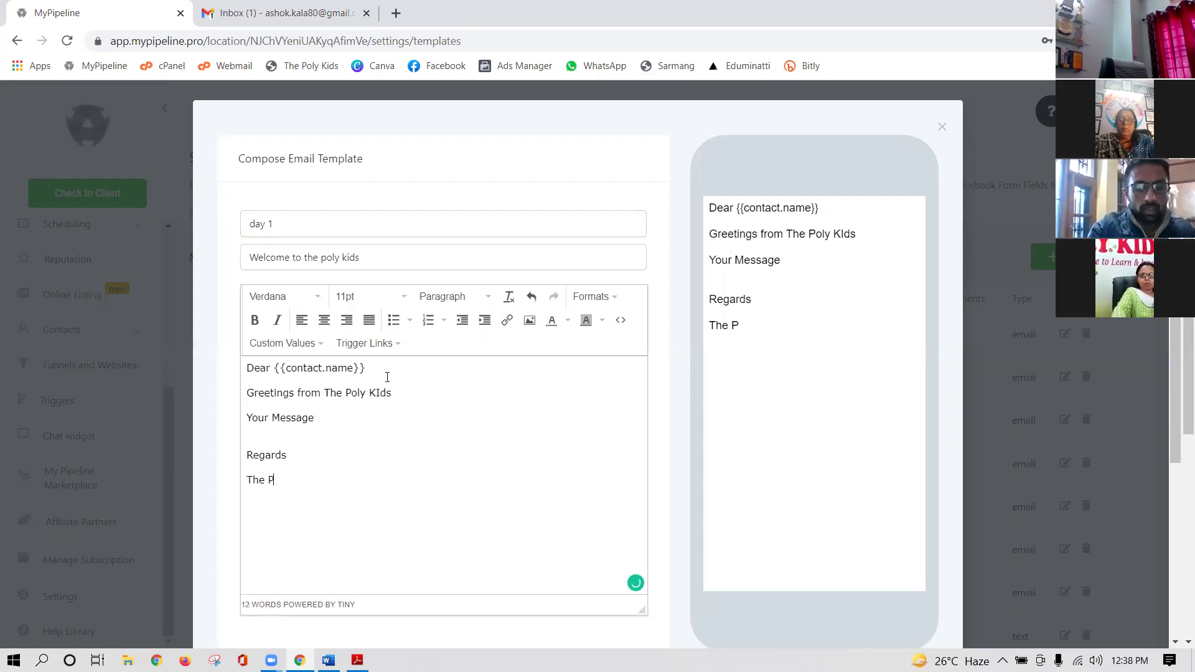
pyautogui.write('oly KIds')
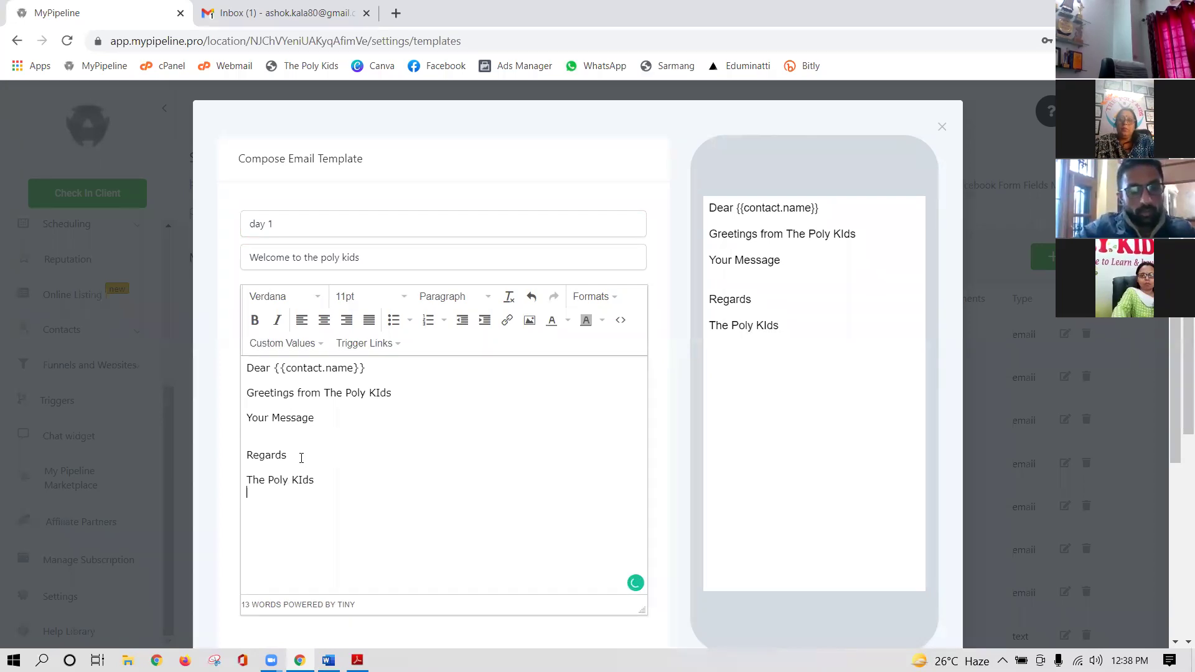
pyautogui.click(301, 479)
pyautogui.press('BackSpace')
pyautogui.write('i')
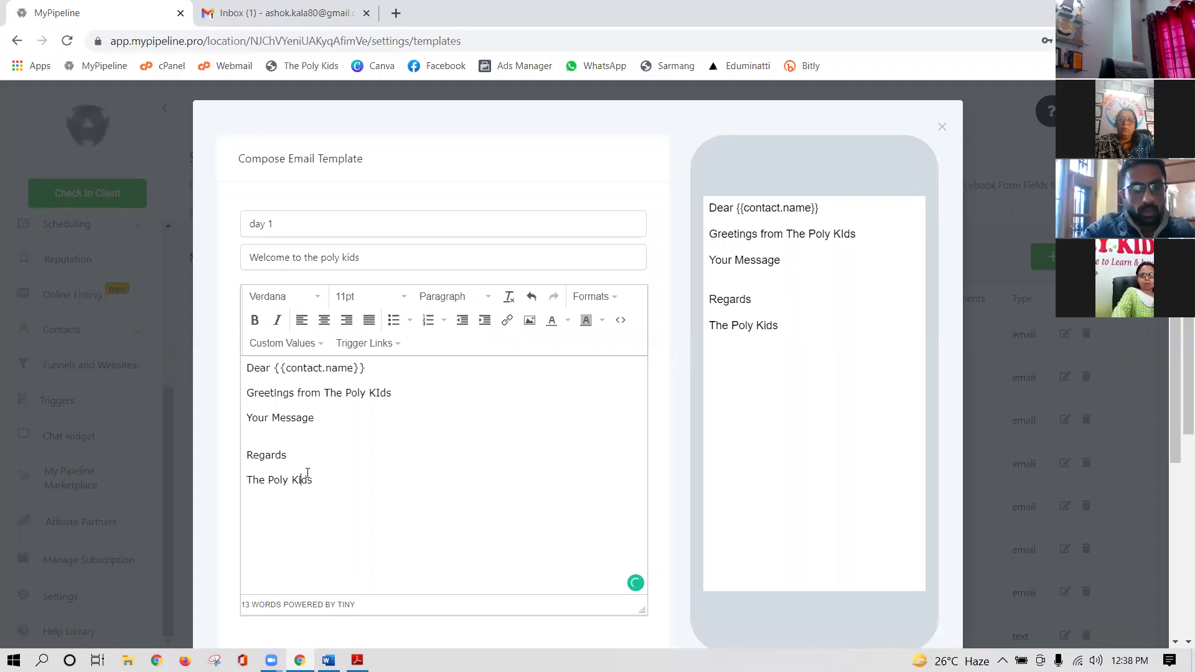
pyautogui.press('Return')
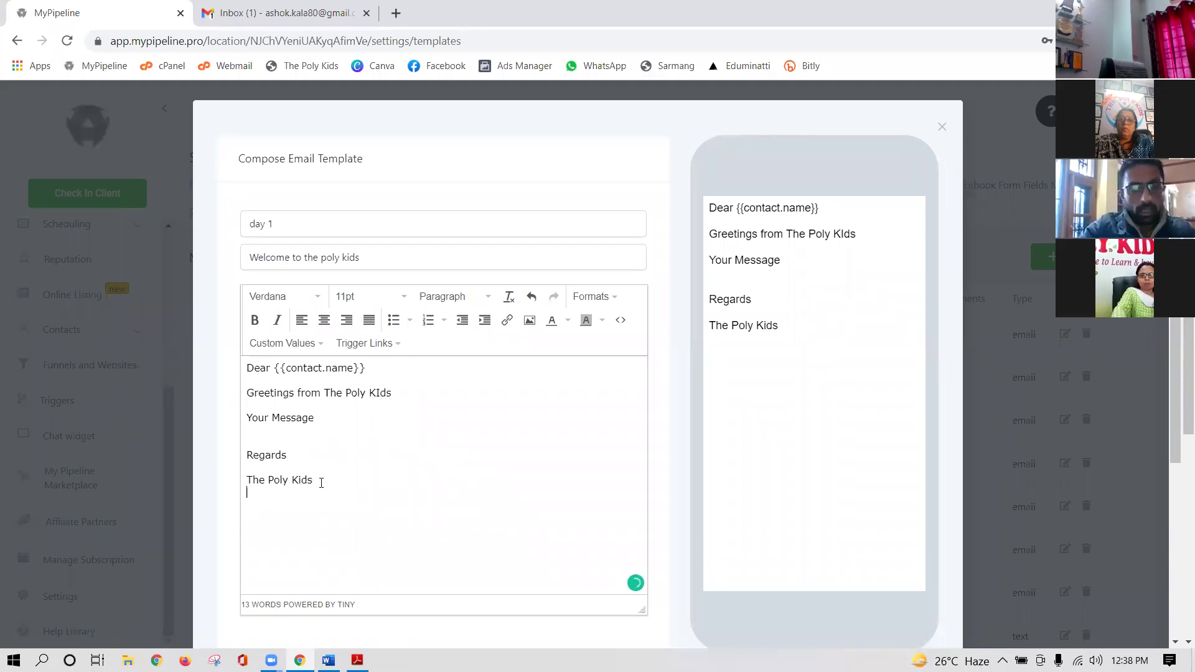
pyautogui.write('Dalnwala')
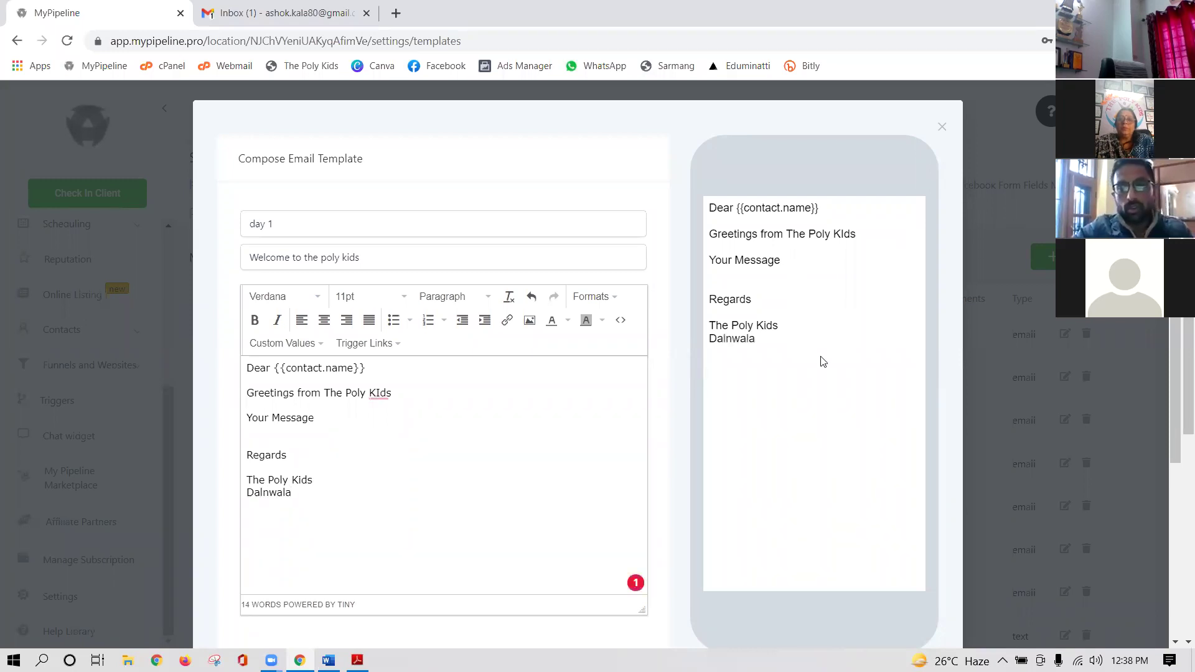
pyautogui.scroll(-4, 640, 394)
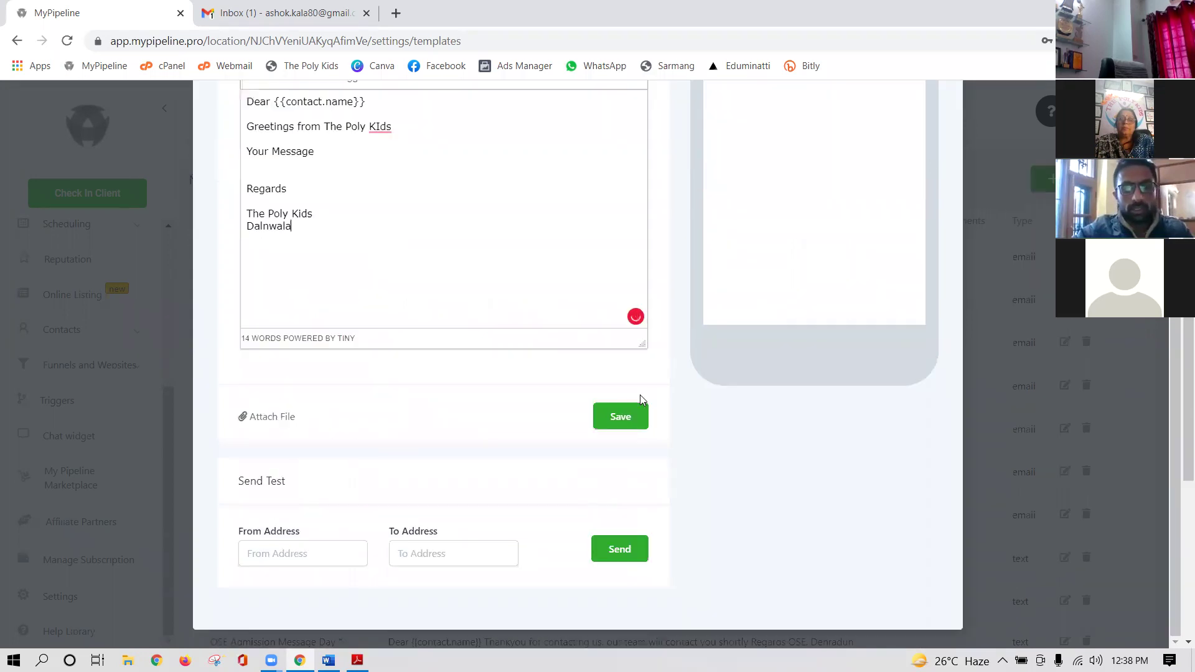
# - Save the day 1 template, find it in the list, and return to the AUTOMATION STEPS slide
pyautogui.click(620, 416)
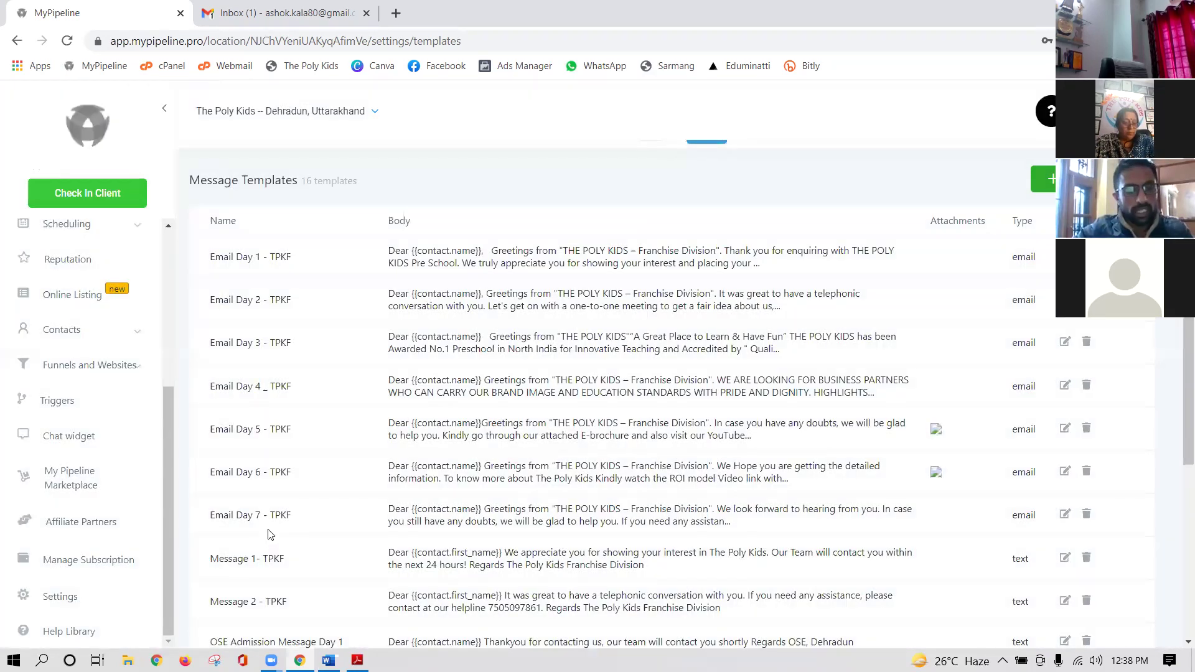
pyautogui.scroll(-5, 279, 539)
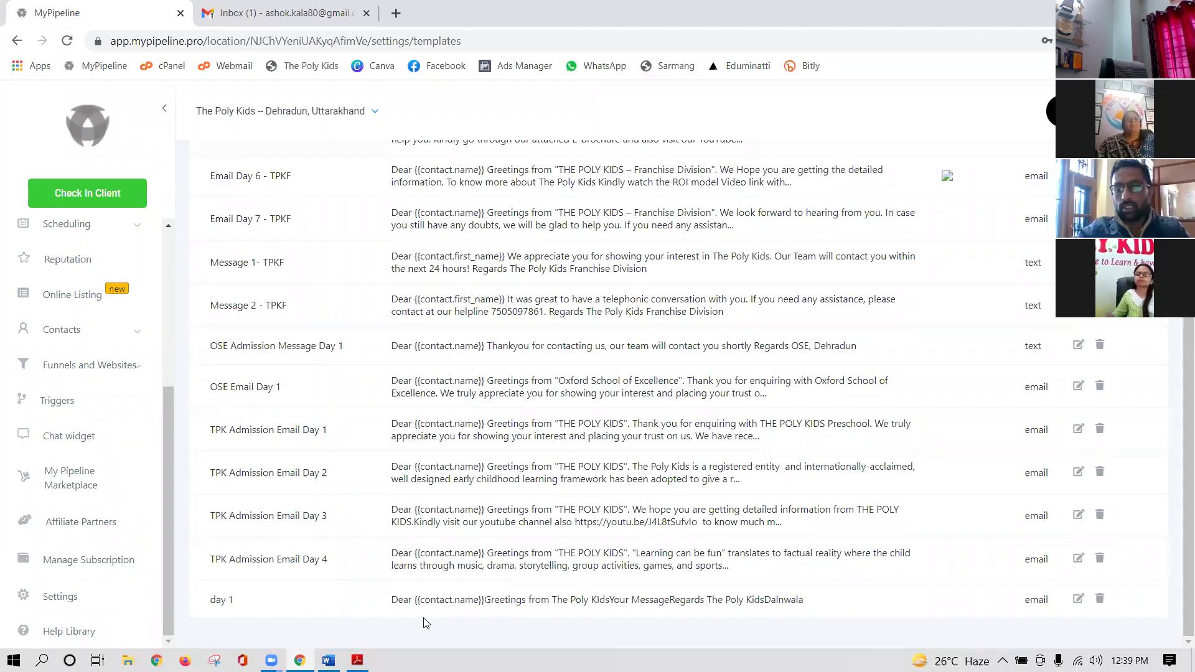
pyautogui.click(357, 659)
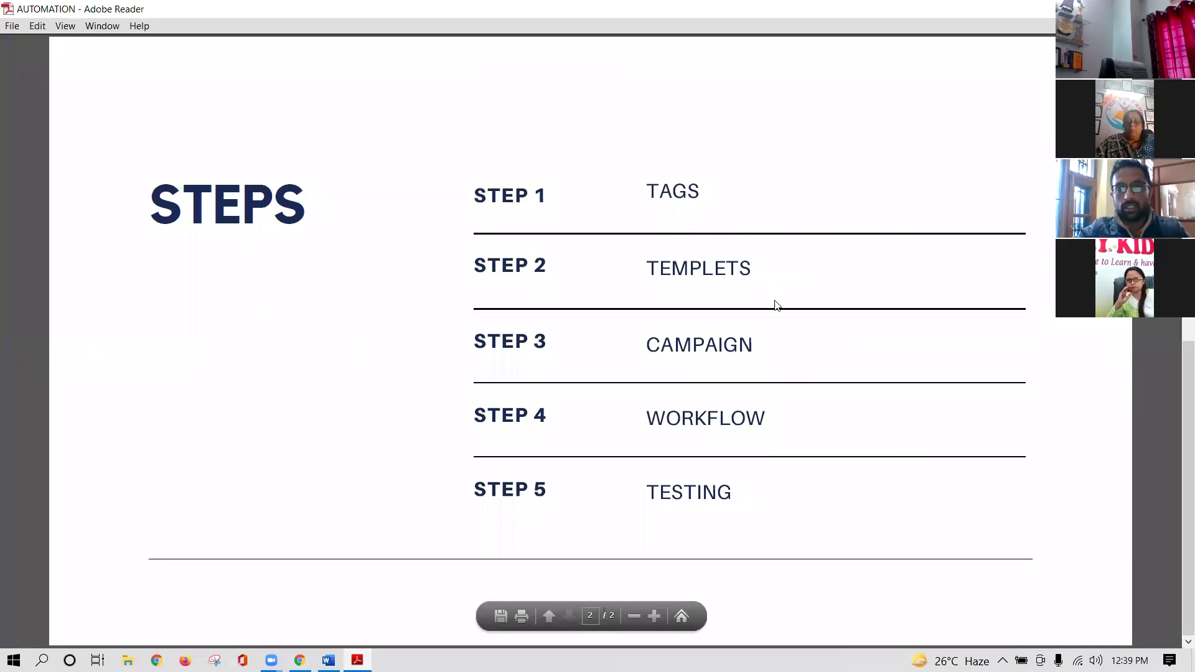
# - Review the STEPS slide in the AUTOMATION PDF, then return to MyPipeline's Message Templates page
pyautogui.scroll(3, 714, 398)
pyautogui.scroll(-3, 713, 398)
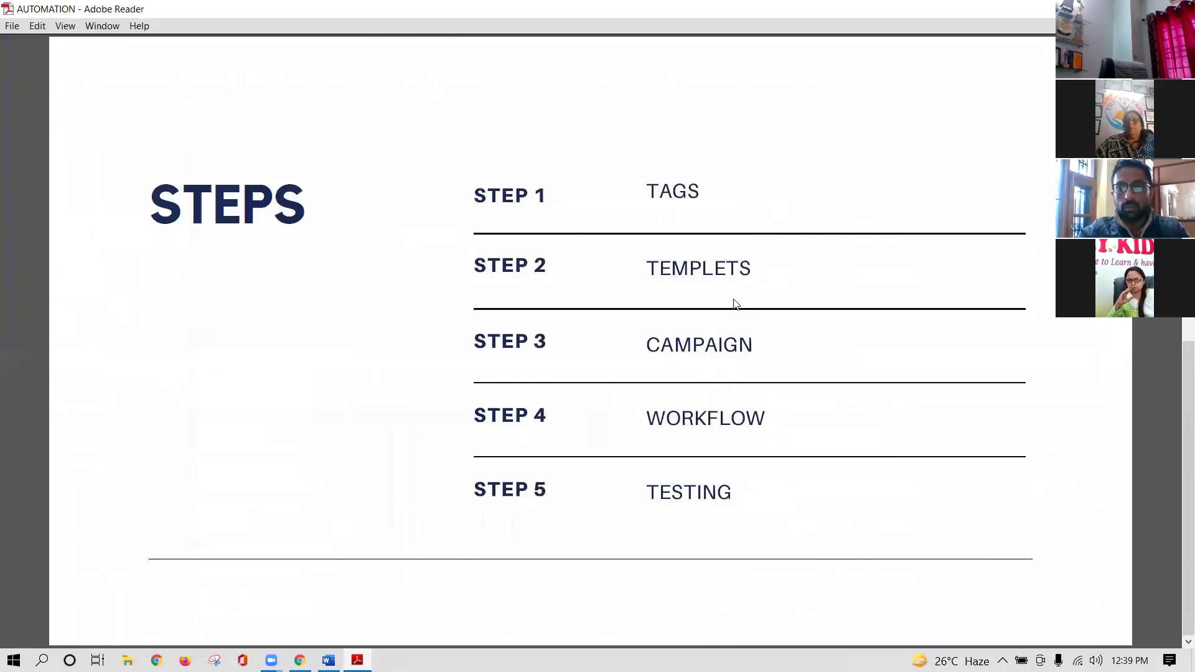
pyautogui.click(299, 660)
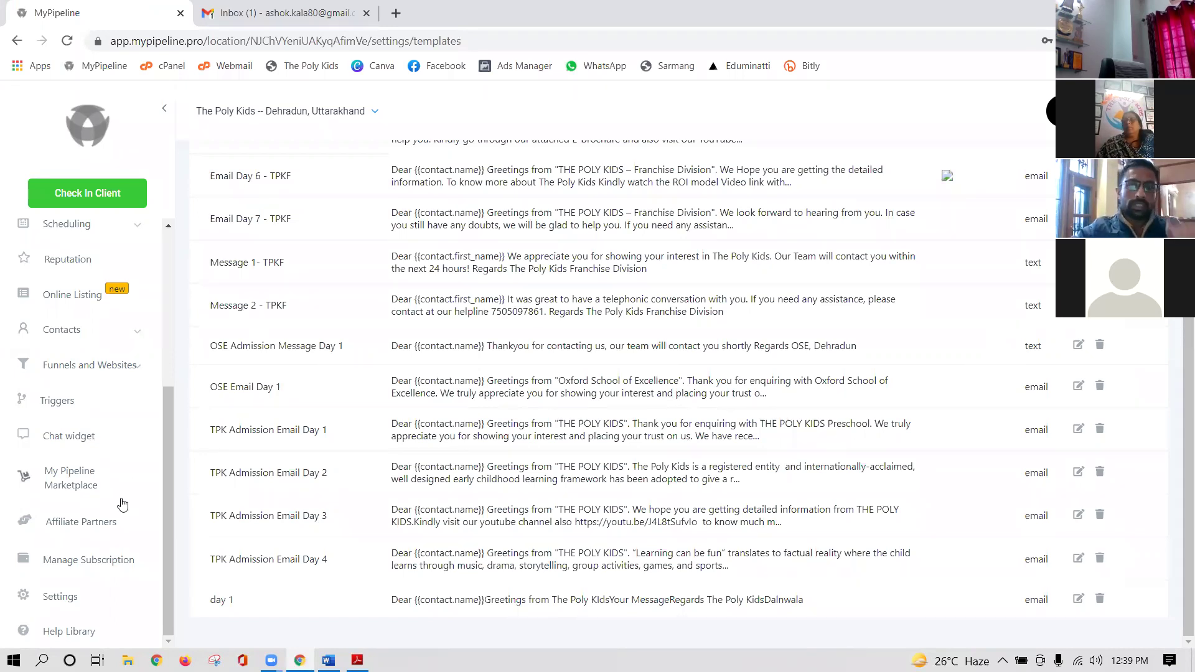
# - Expand Marketing in the sidebar and go to Campaigns to list the Customer Acquisition campaigns
pyautogui.scroll(4, 100, 492)
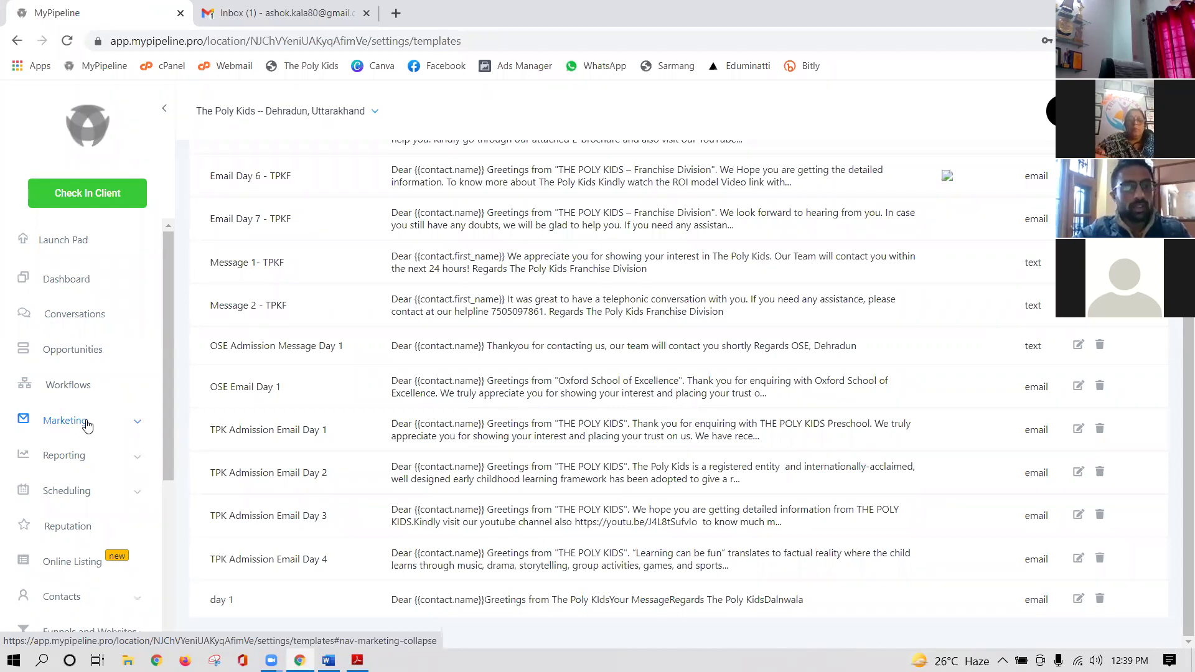
pyautogui.click(88, 426)
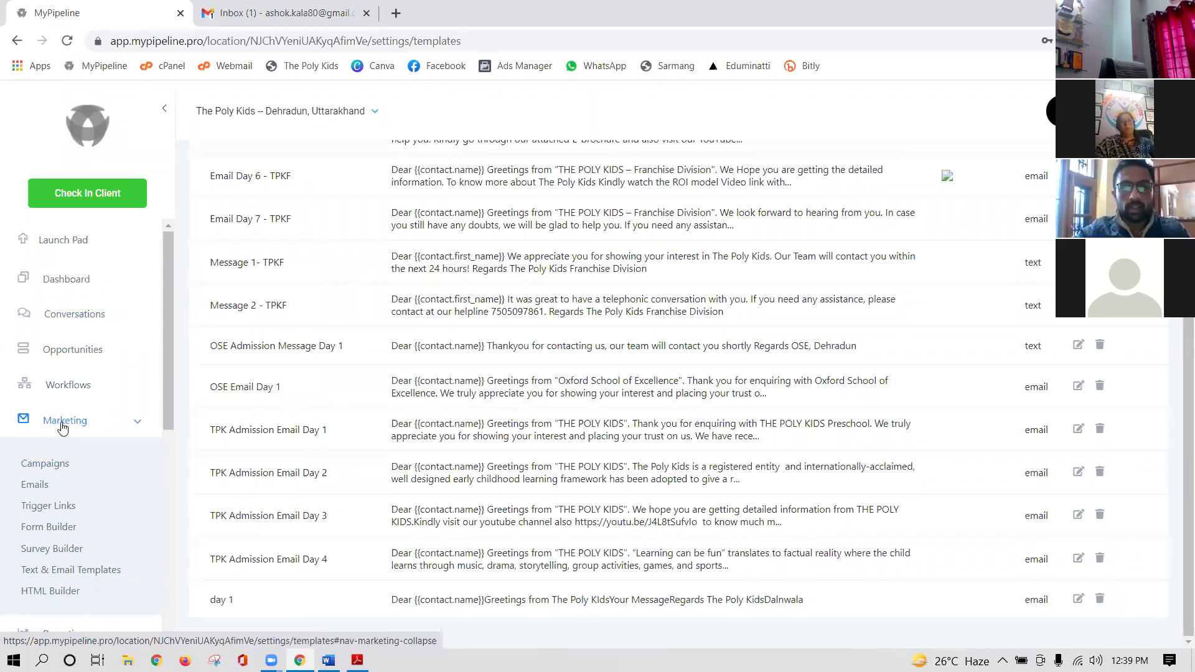
pyautogui.click(43, 464)
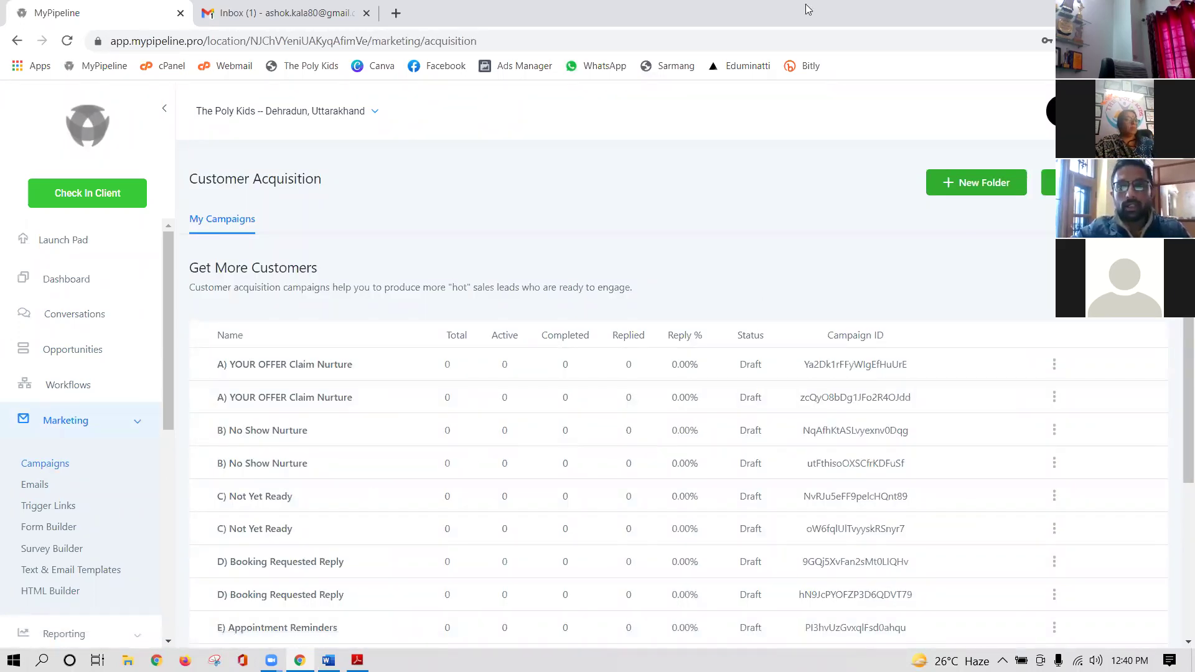
pyautogui.scroll(-4, 395, 453)
pyautogui.scroll(4, 396, 451)
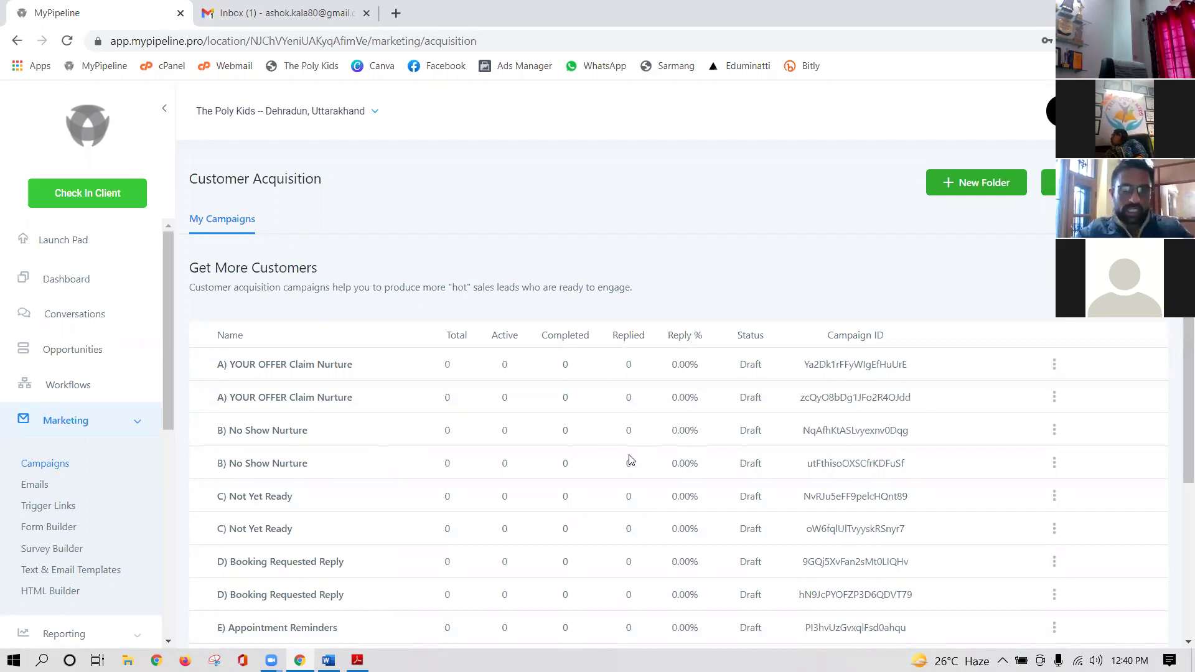
pyautogui.scroll(-3, 523, 470)
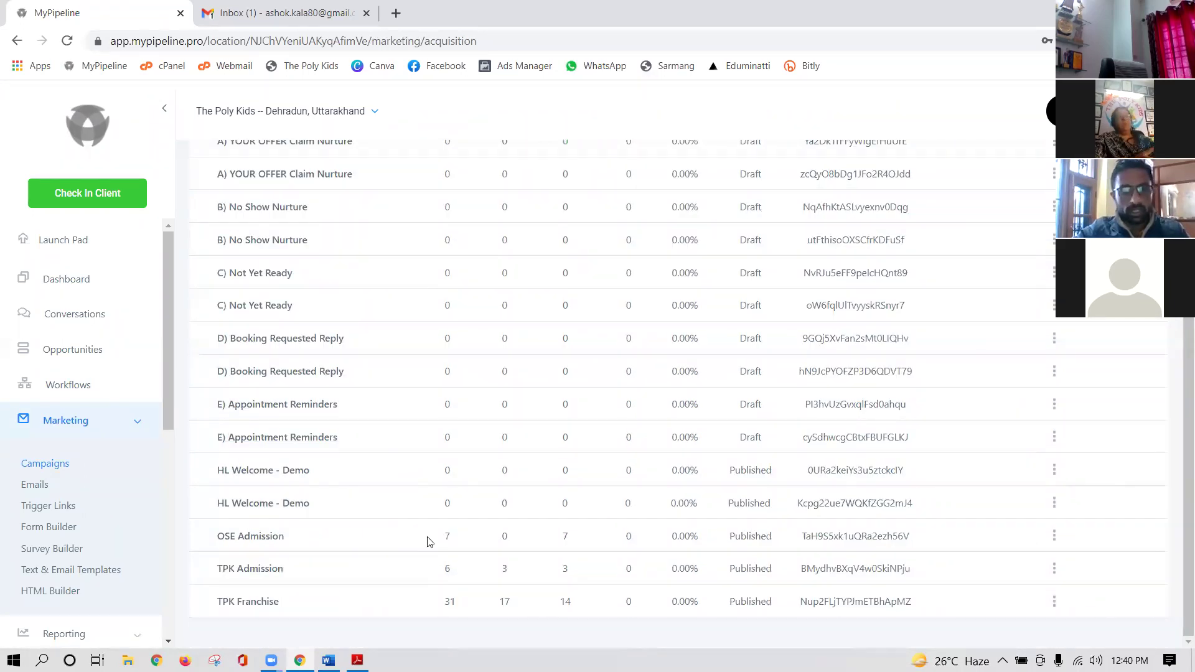
pyautogui.click(259, 544)
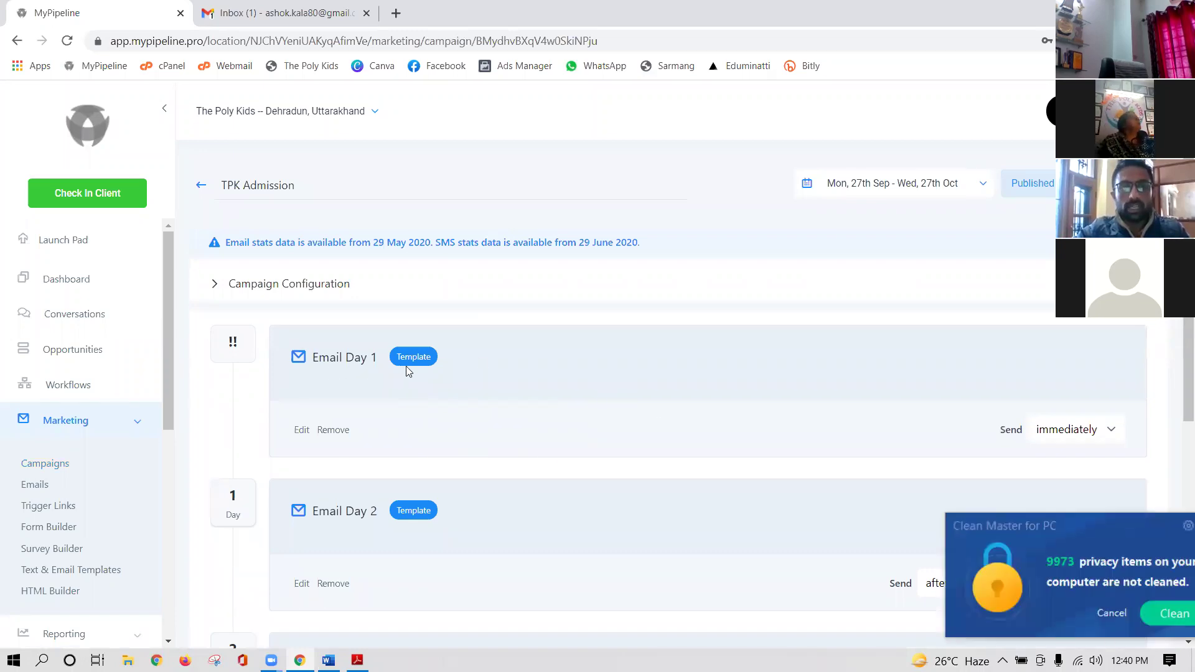
pyautogui.scroll(-3, 426, 412)
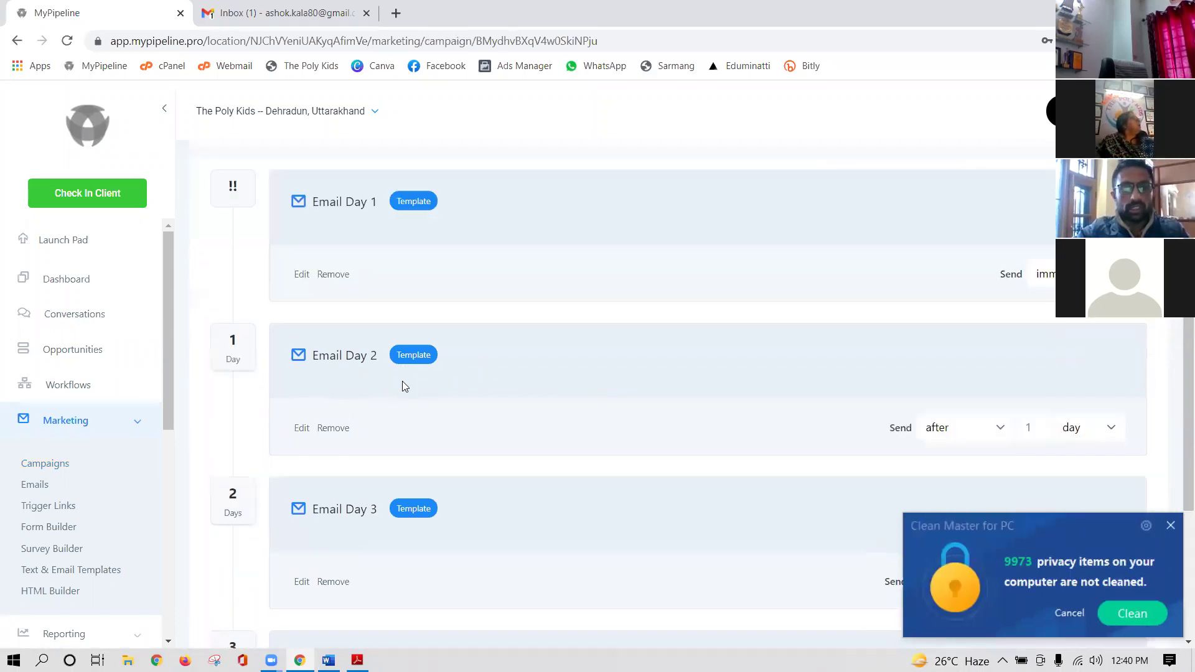
pyautogui.scroll(-3, 402, 380)
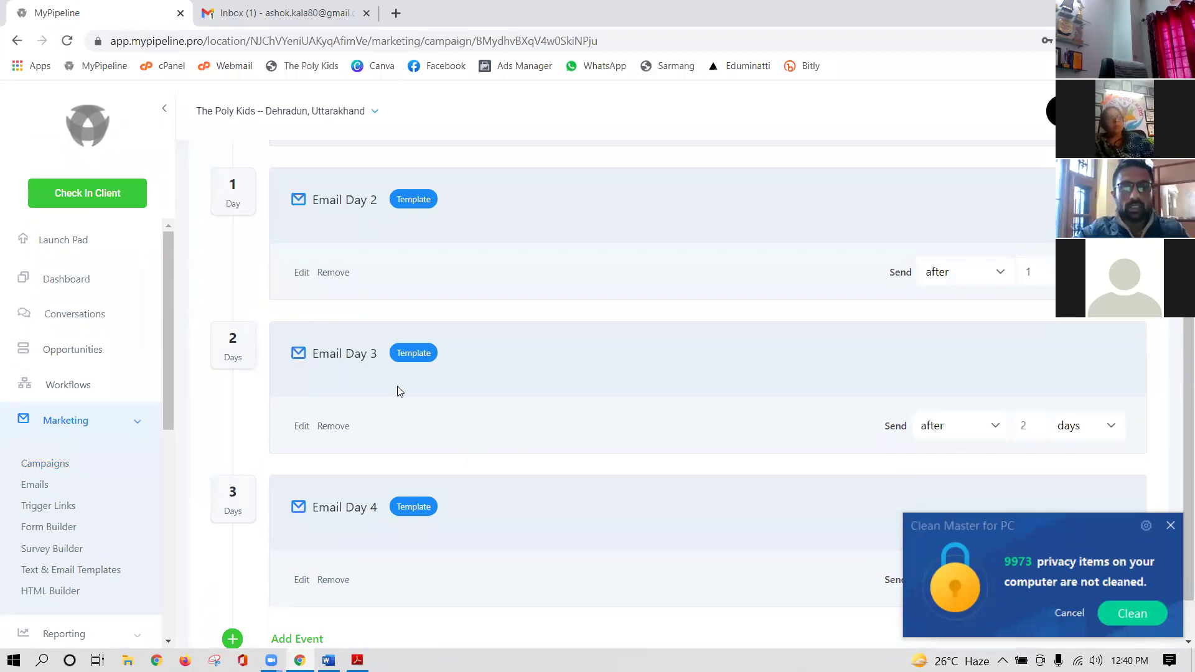
pyautogui.scroll(-1, 373, 402)
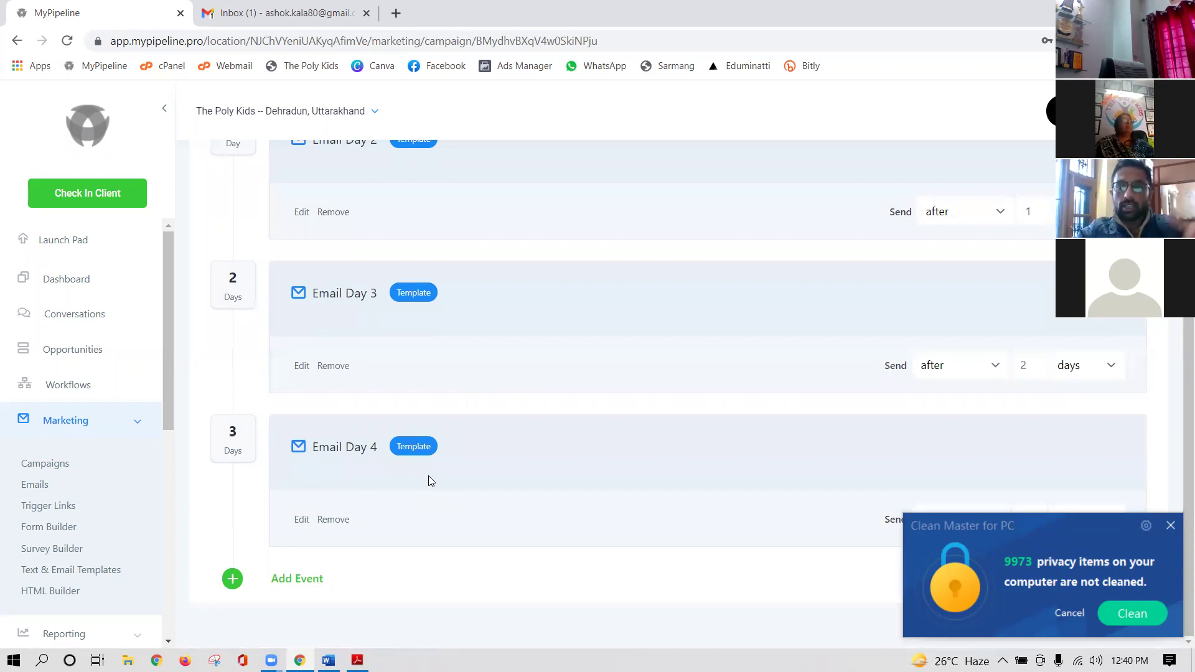
pyautogui.scroll(6, 1024, 347)
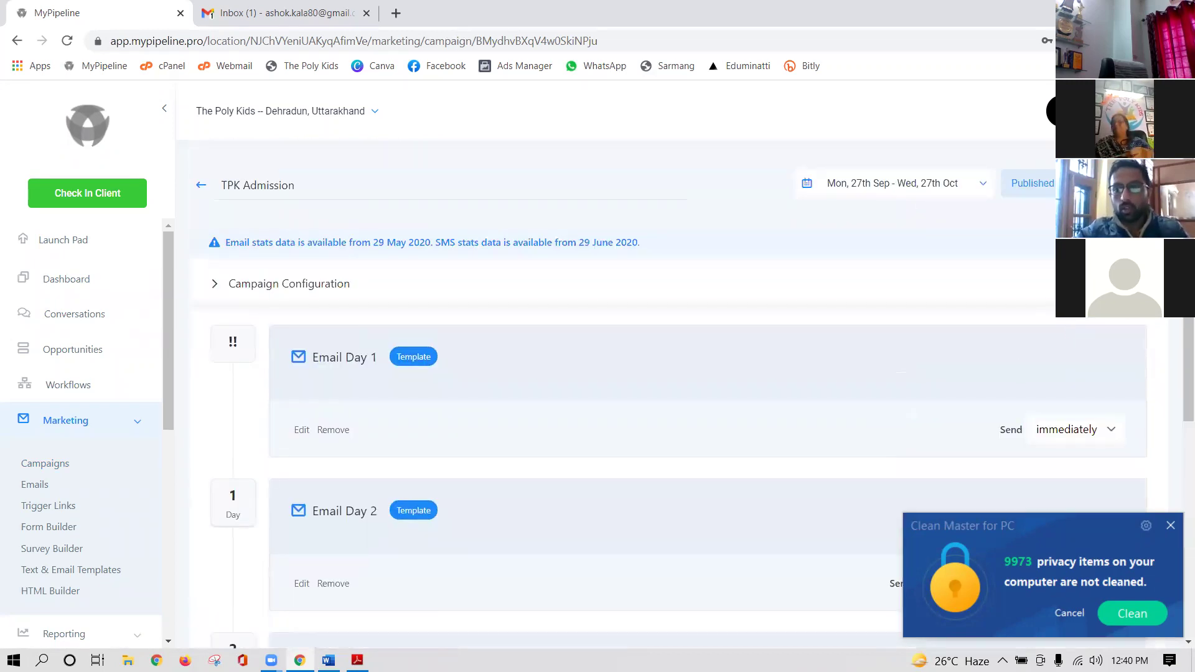
pyautogui.click(201, 185)
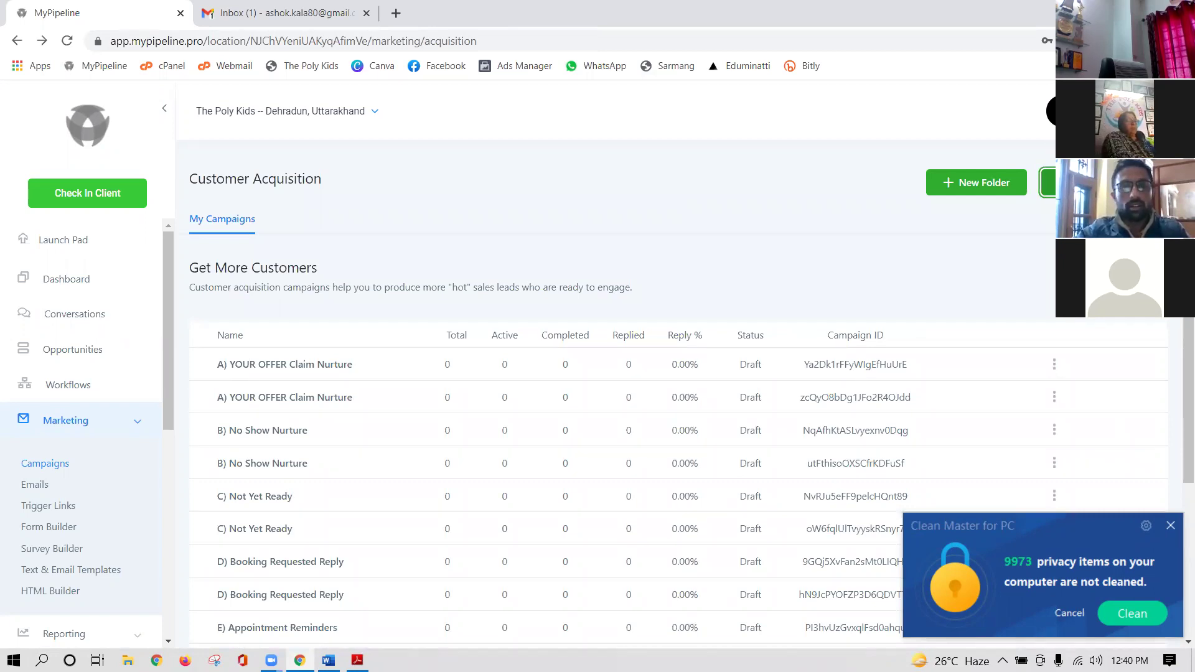
pyautogui.click(1049, 182)
pyautogui.click(473, 204)
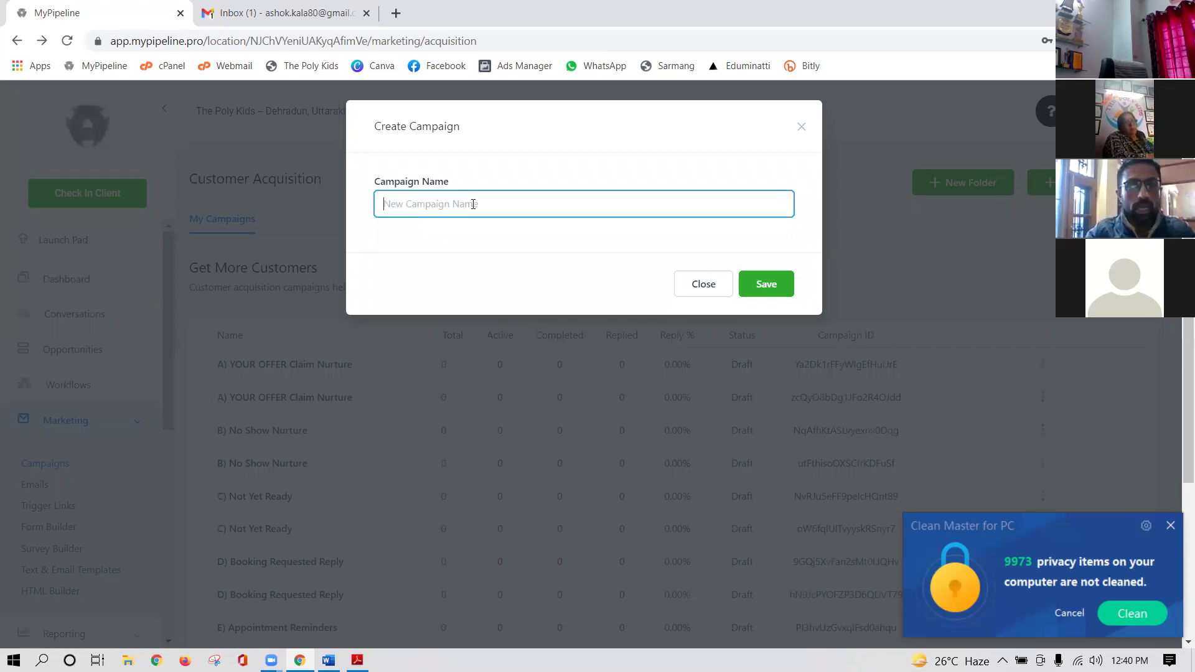
pyautogui.write('Admiss')
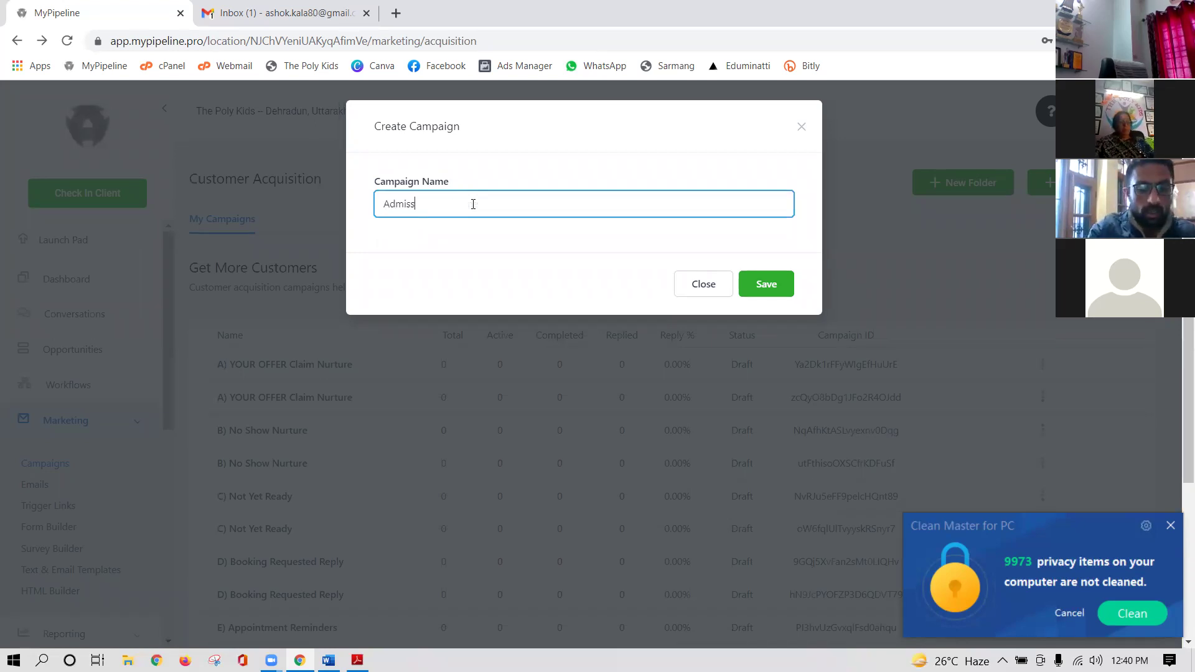
pyautogui.write('ion The Poly Kids')
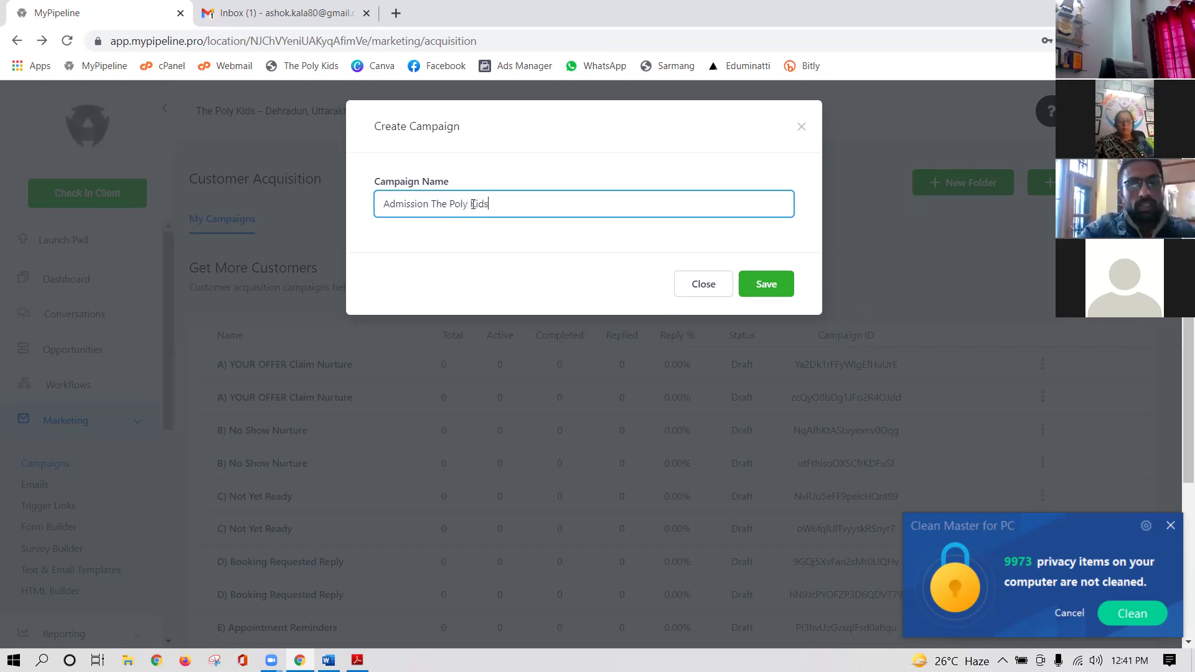
pyautogui.click(777, 289)
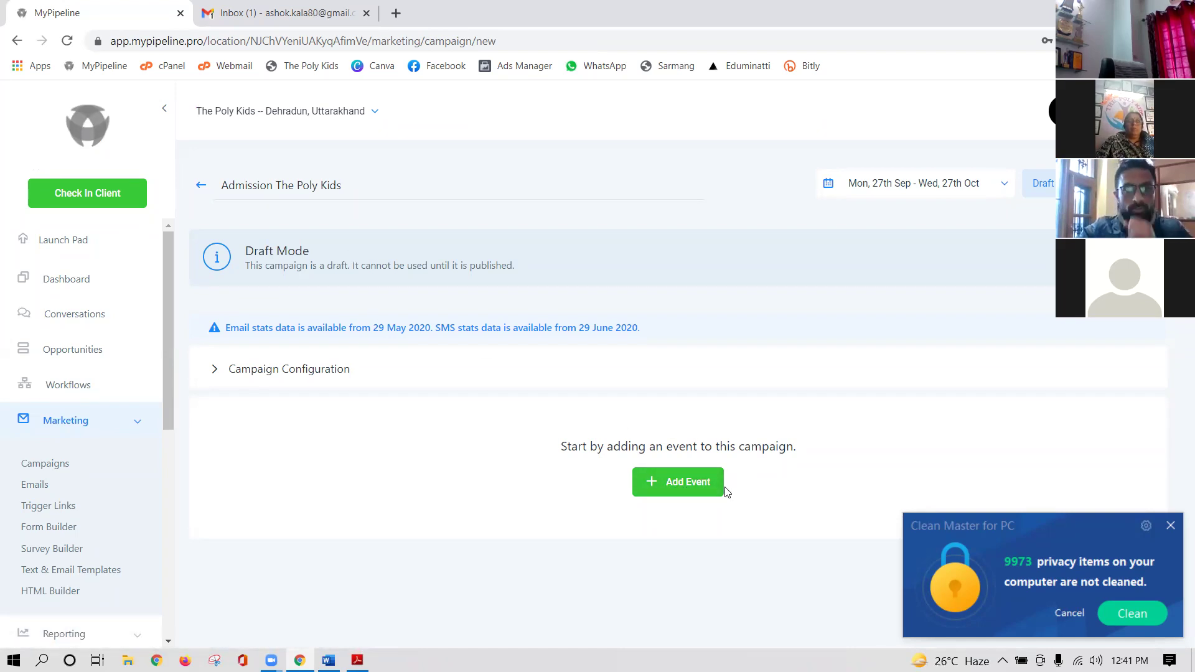
# - Add an Email event using the 'day 1' template to Admission The Poly Kids and save it
pyautogui.click(685, 485)
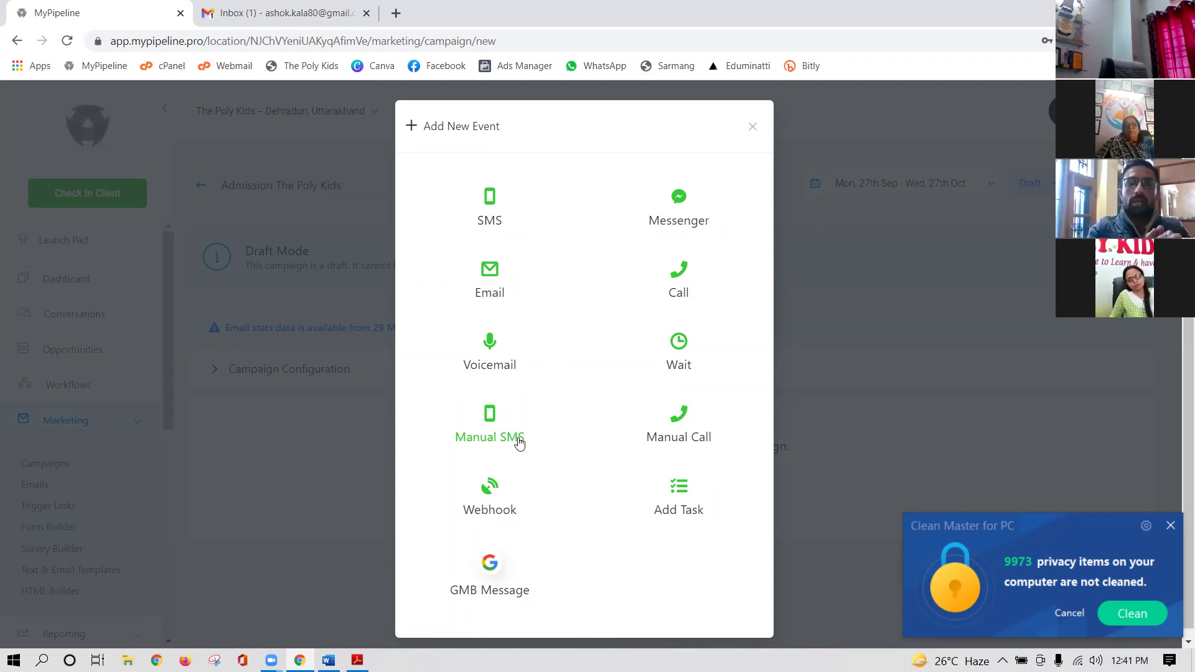
pyautogui.click(493, 288)
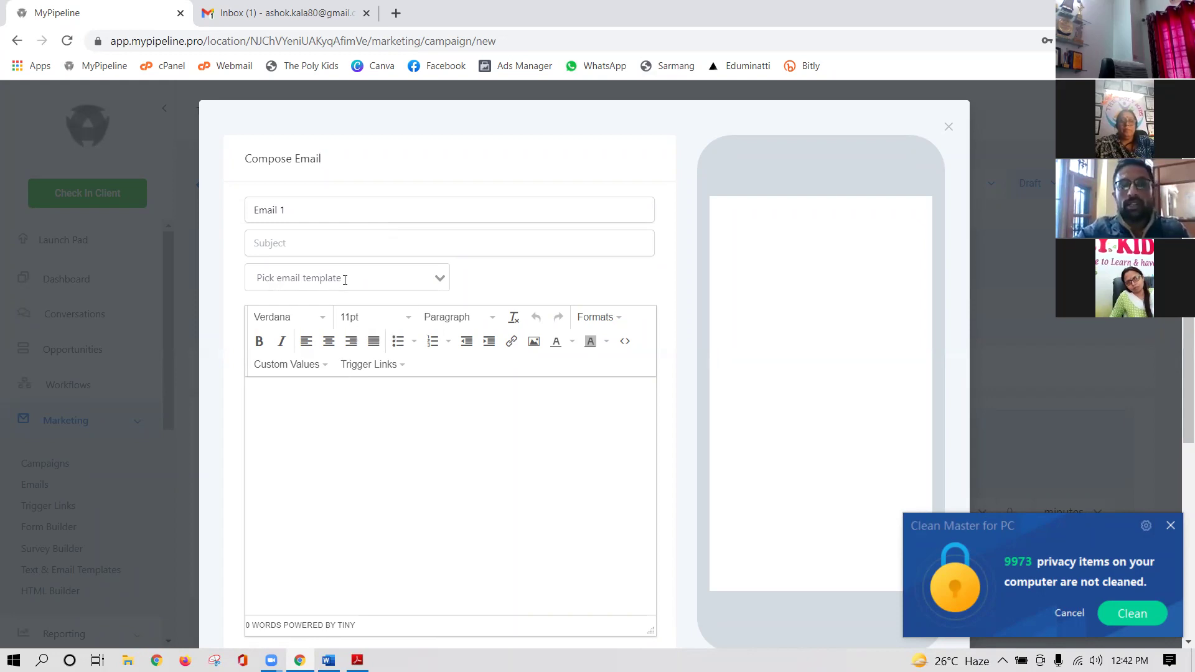
pyautogui.click(440, 277)
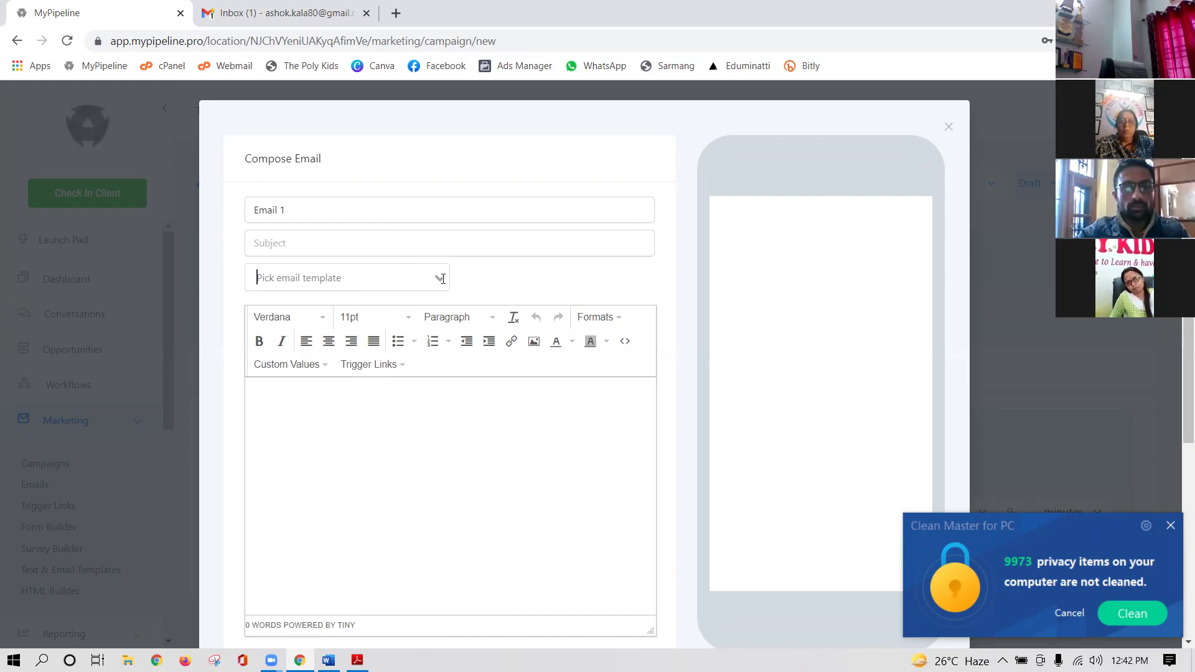
pyautogui.click(439, 275)
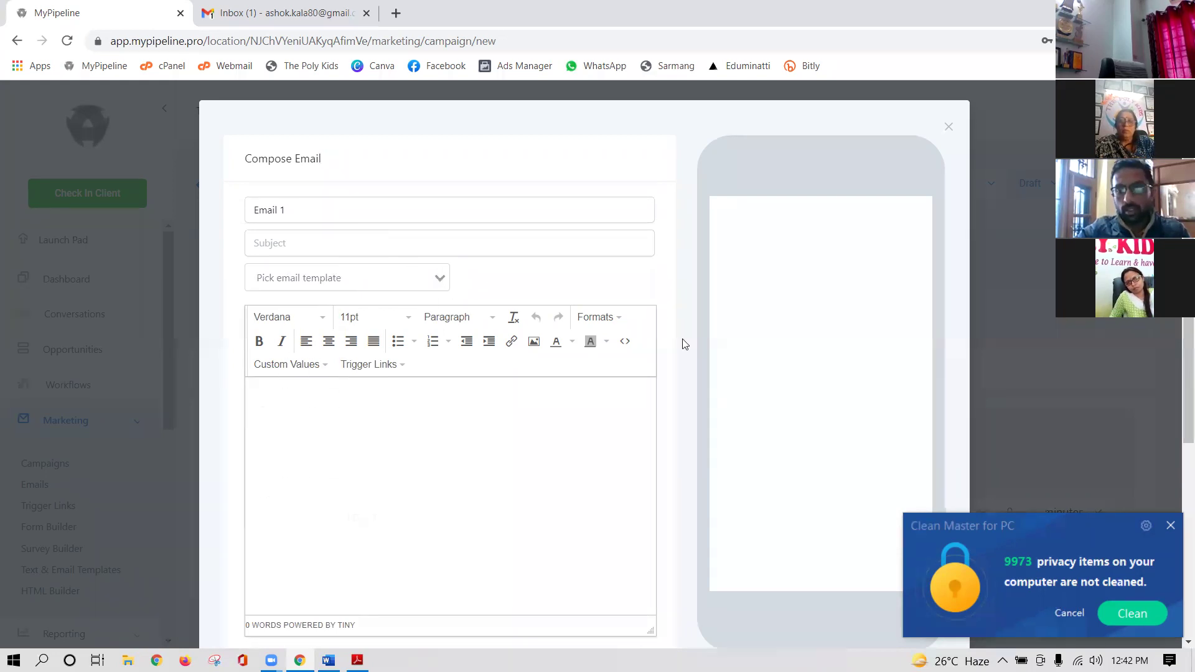
pyautogui.click(441, 276)
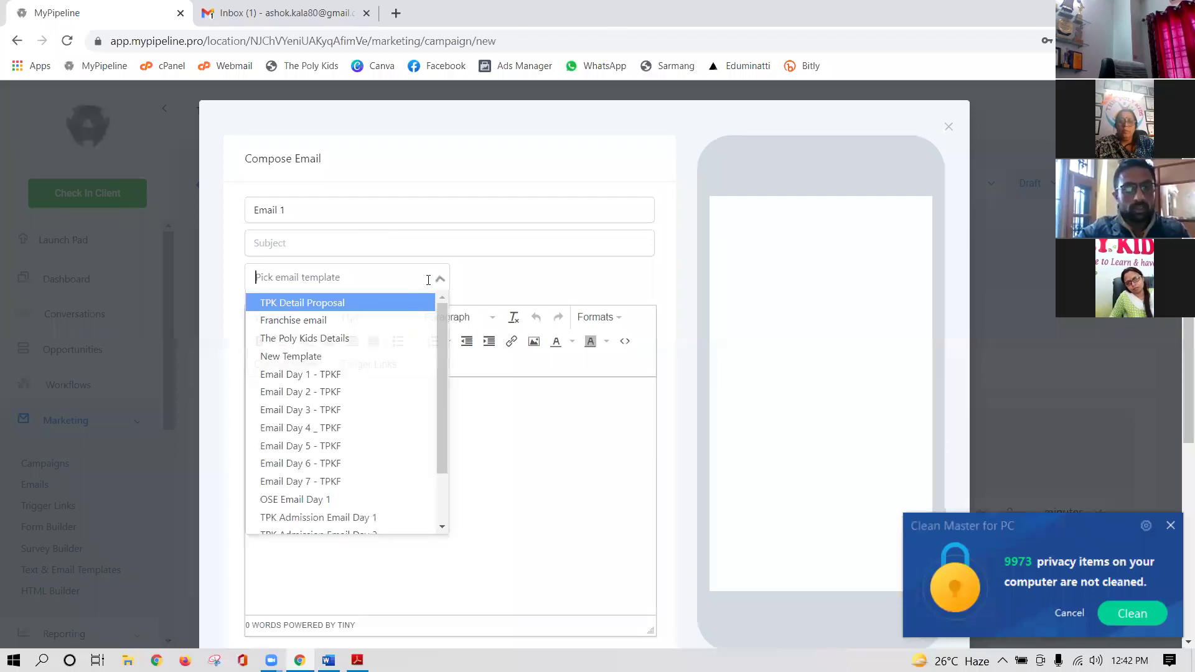
pyautogui.scroll(-2, 361, 436)
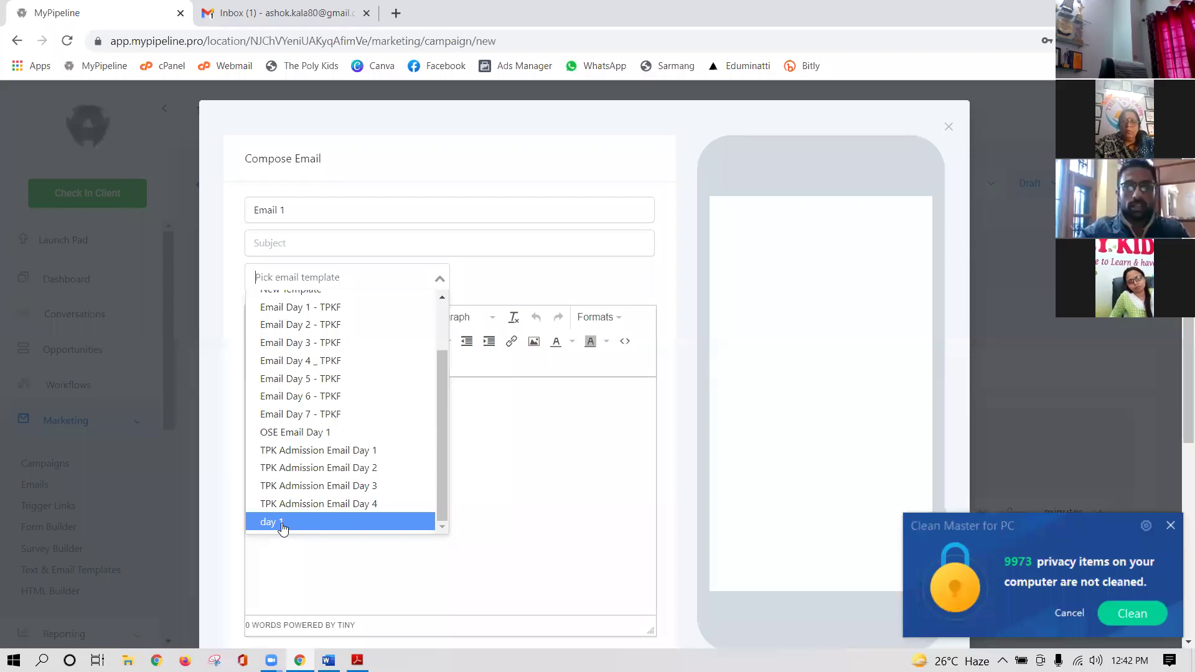
pyautogui.click(283, 528)
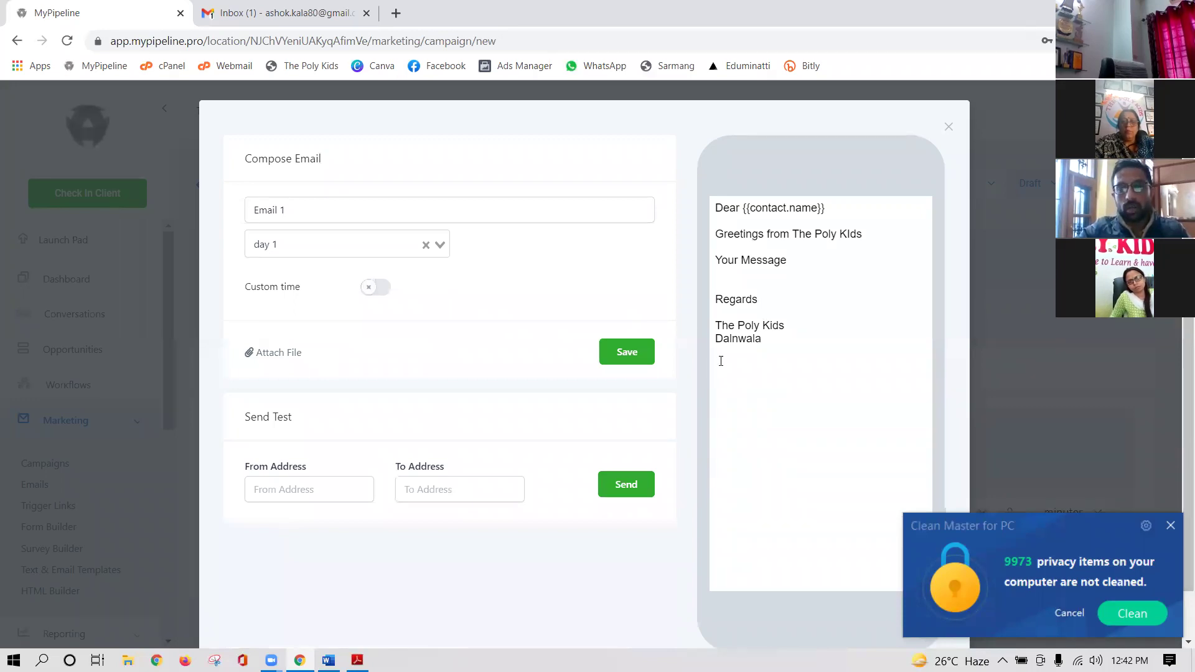
pyautogui.click(627, 352)
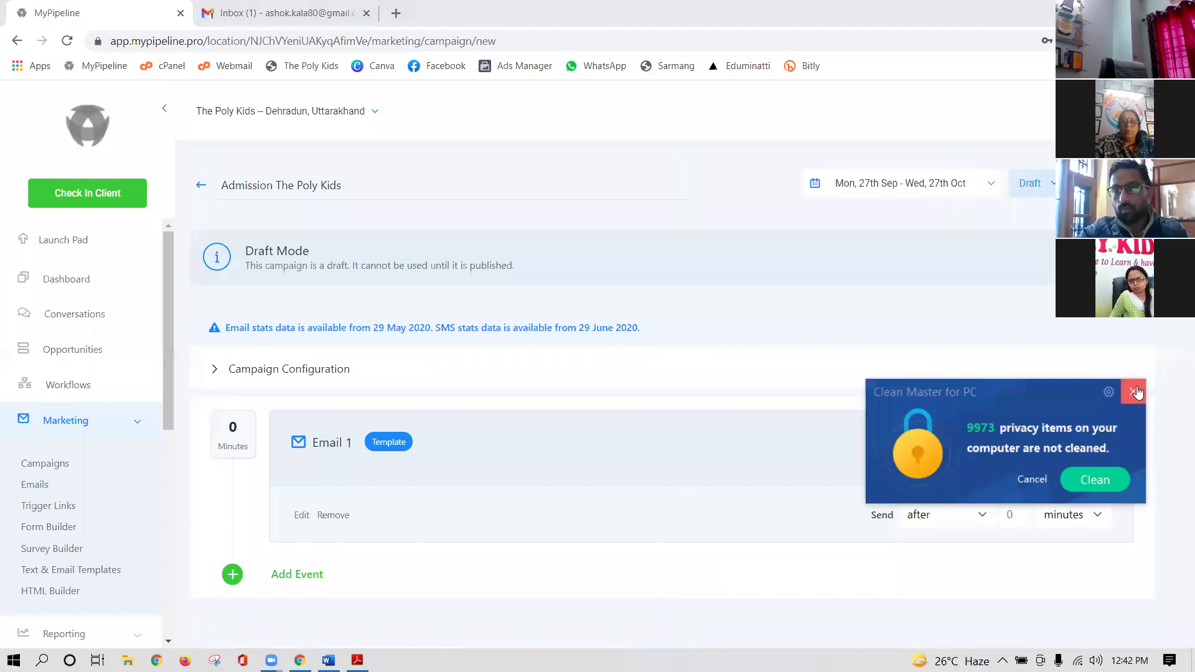
# - Dismiss the Clean Master popup and set Email 1's Send timing to 'immediately'
pyautogui.click(1126, 470)
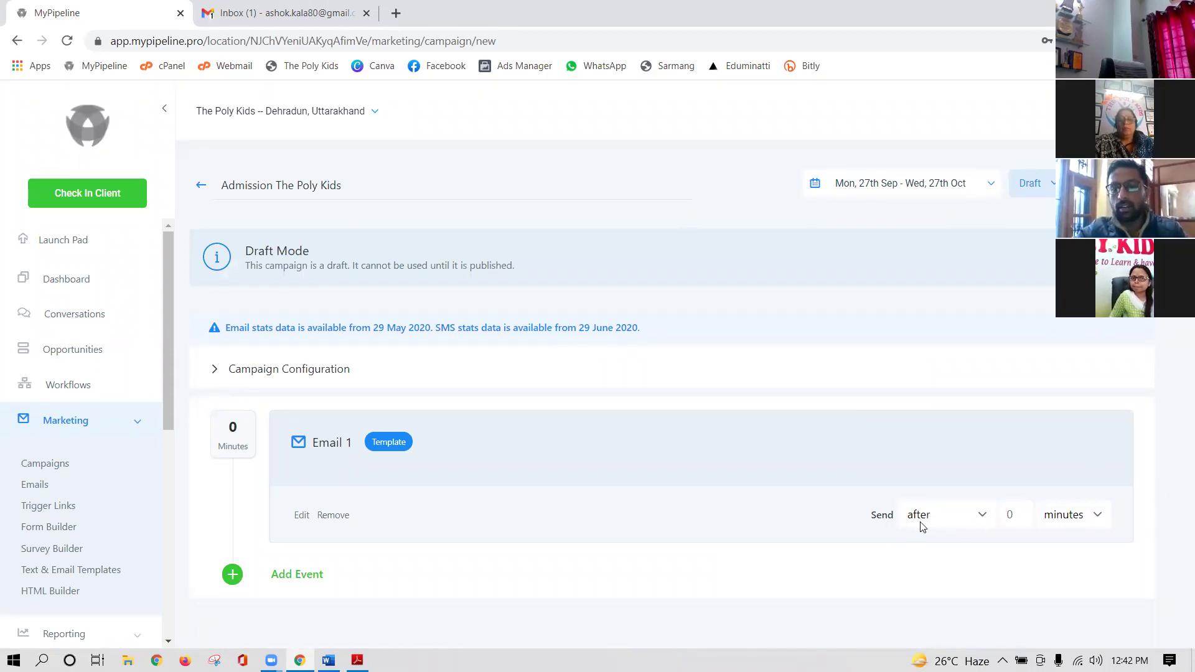
pyautogui.click(985, 520)
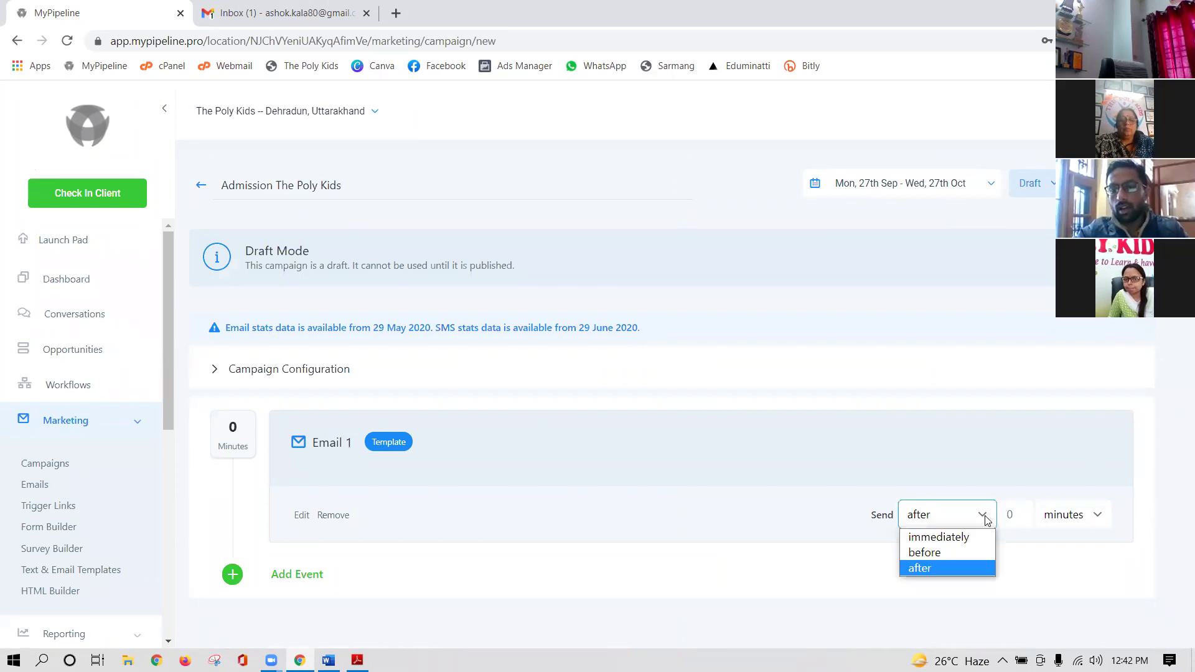
pyautogui.click(963, 543)
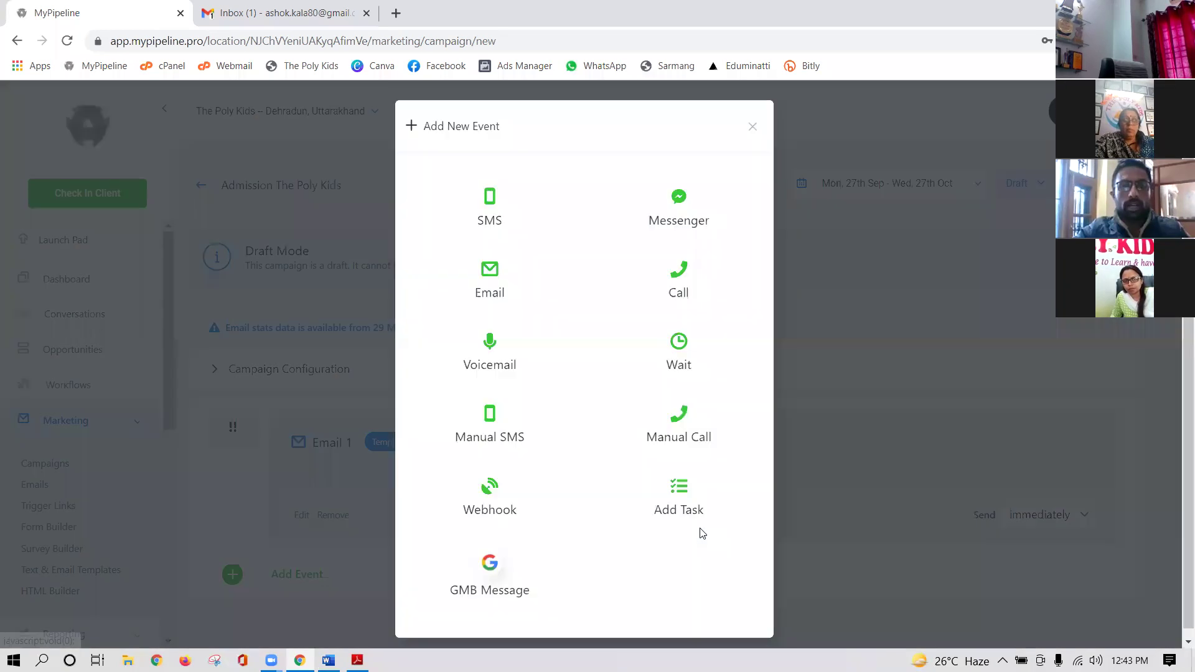
# - Add an Email 2 event with the 'TPK Admission Email Day 2' template and save it
pyautogui.click(492, 271)
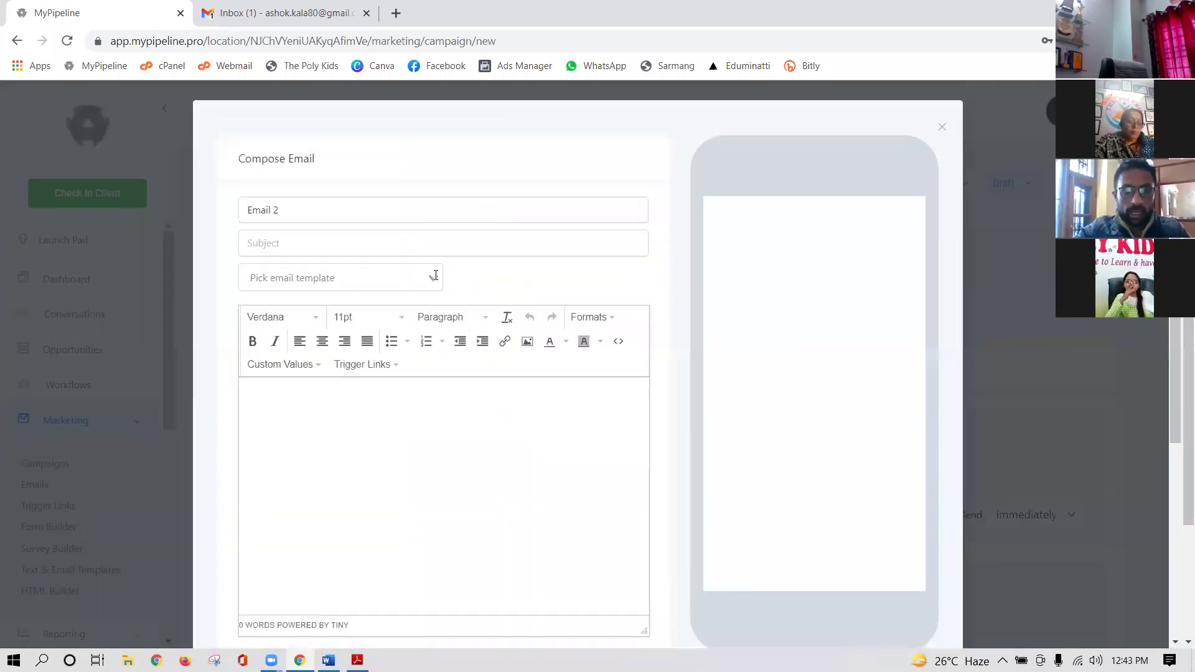
pyautogui.click(436, 276)
pyautogui.scroll(-1, 345, 485)
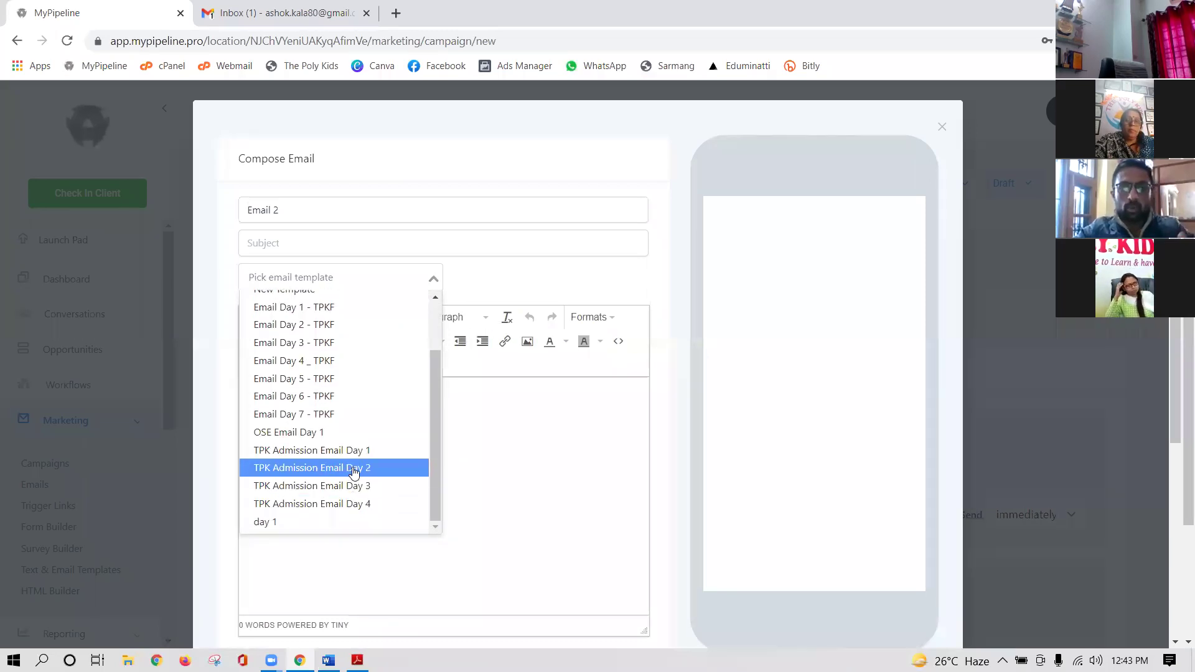
pyautogui.click(354, 473)
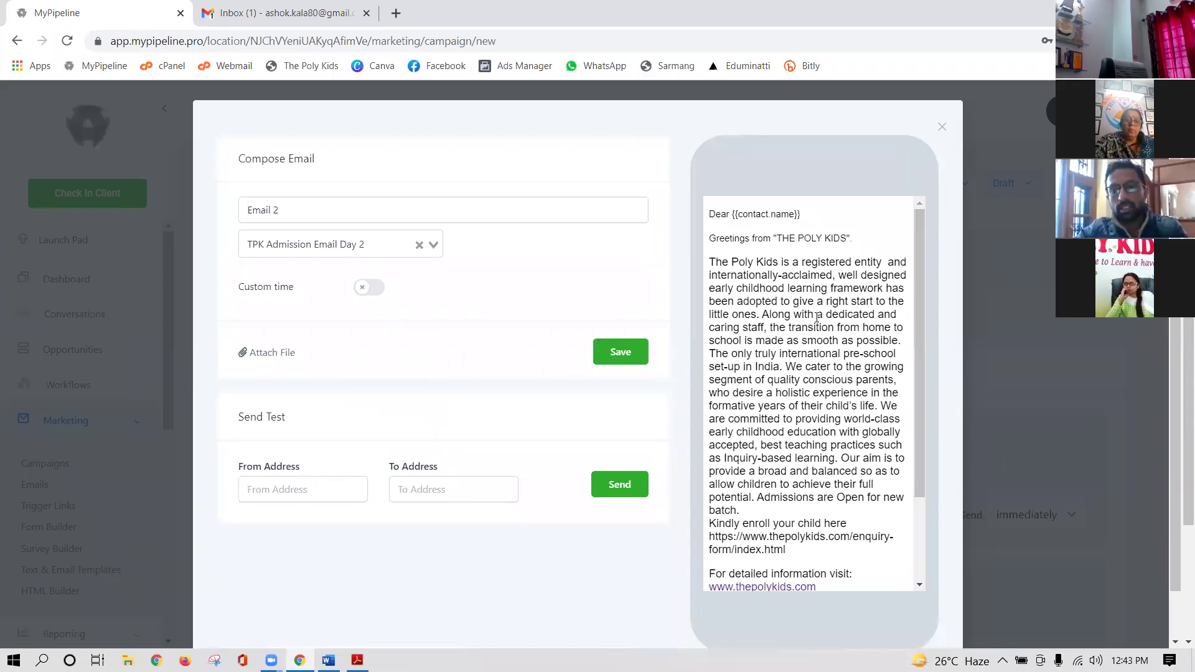
pyautogui.scroll(-5, 852, 286)
pyautogui.click(619, 302)
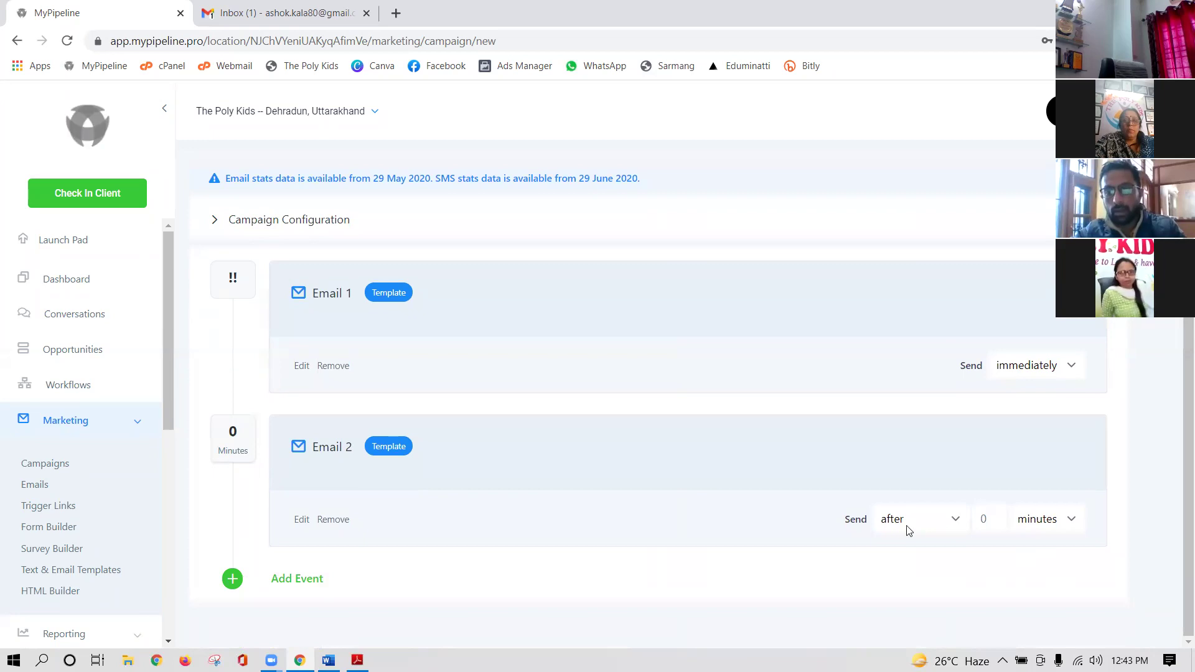
# - Switch Email 2's delay unit to days, trying 2 days before entering 1 day
pyautogui.click(1073, 521)
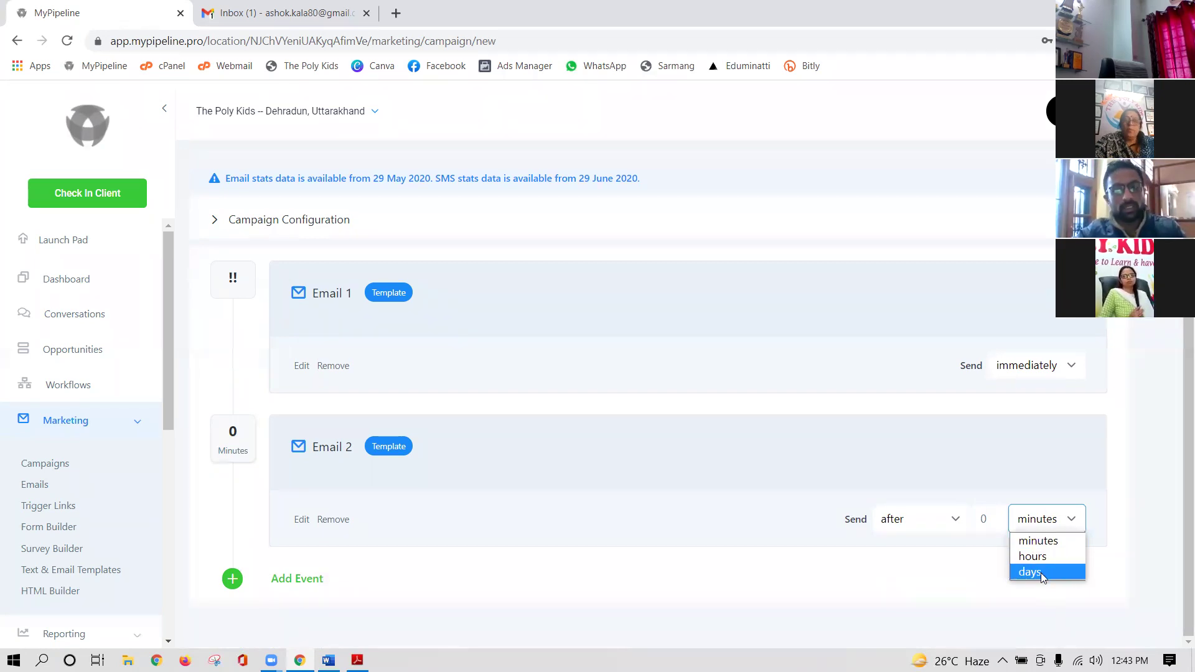
pyautogui.click(1042, 573)
pyautogui.click(994, 517)
pyautogui.press('BackSpace')
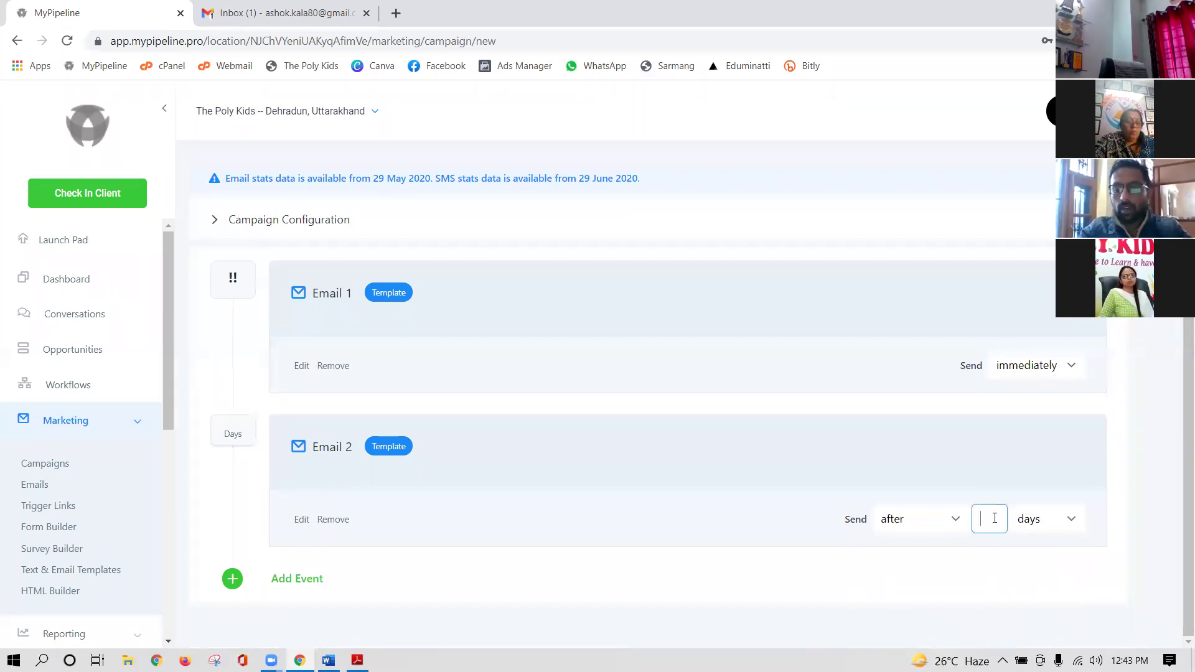
pyautogui.write('2')
pyautogui.click(1111, 581)
pyautogui.click(989, 519)
pyautogui.press('BackSpace')
pyautogui.write('1')
pyautogui.click(1036, 572)
# - Briefly set Email 2's delay to 3 days, then change it back to 1 day
pyautogui.click(1002, 517)
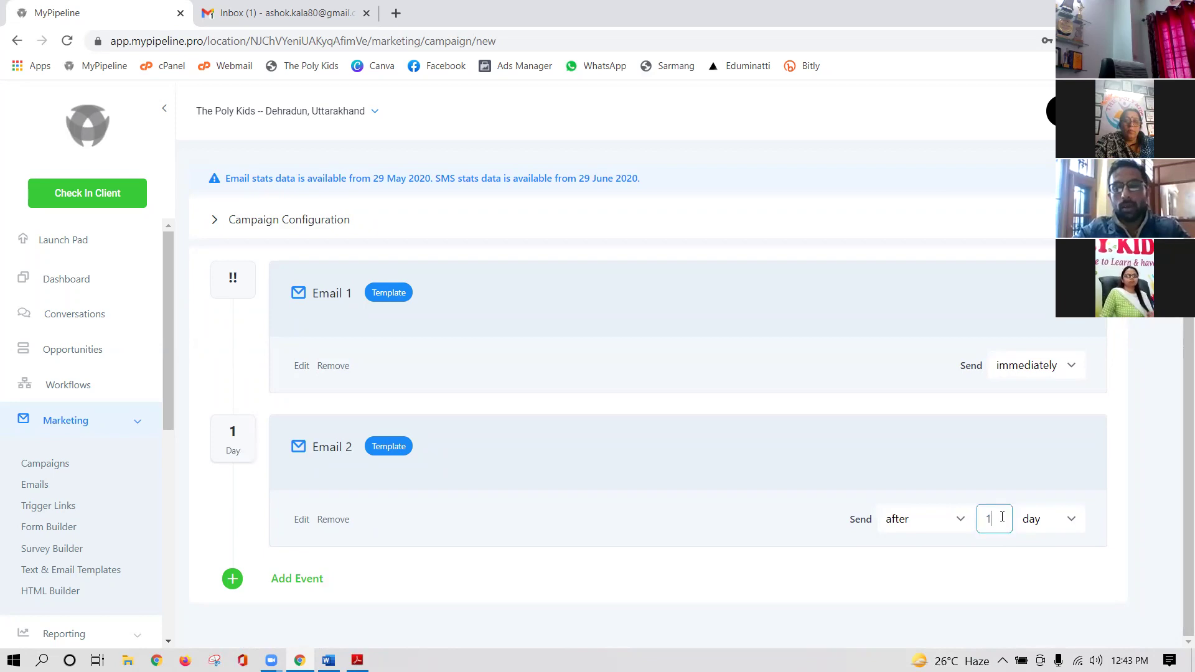
pyautogui.press('BackSpace')
pyautogui.write('3')
pyautogui.click(963, 585)
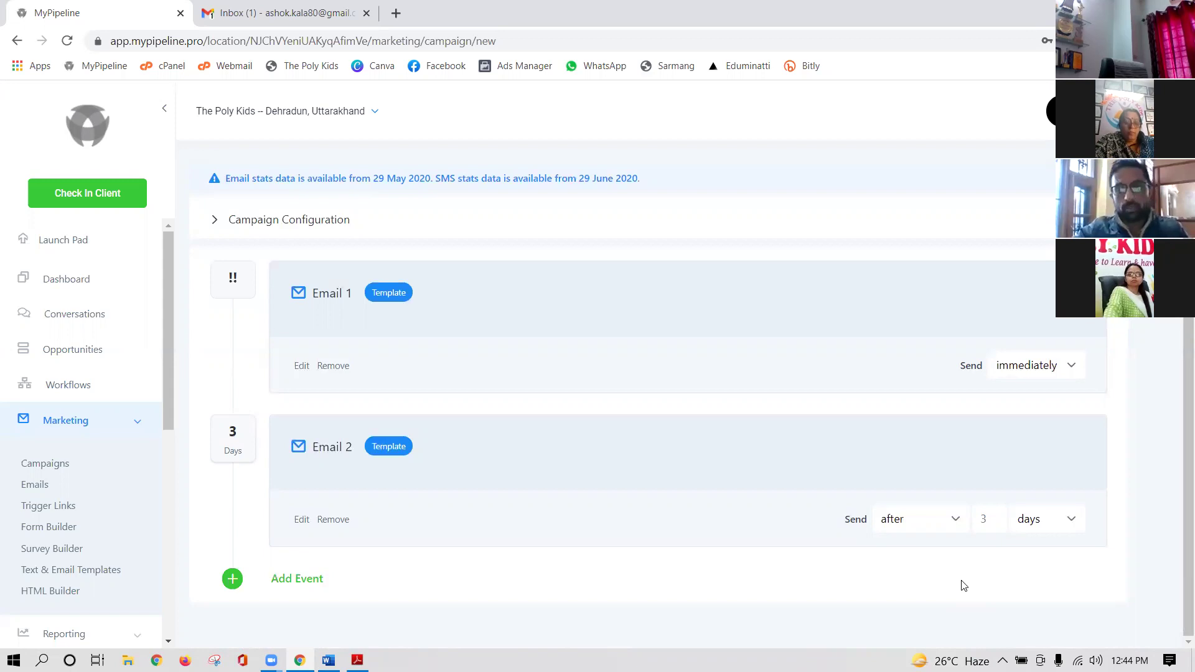
pyautogui.click(992, 517)
pyautogui.press('BackSpace')
pyautogui.write('1')
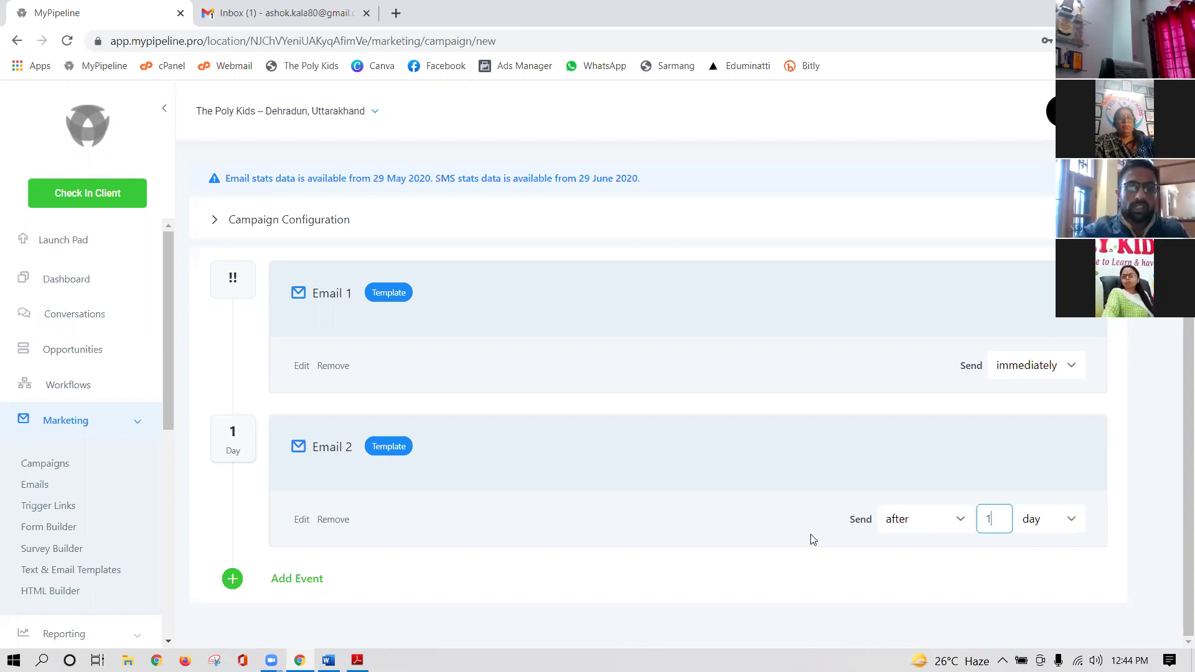
# - Add an Email 3 event with the 'TPK Admission Email Day 3' template and save it
pyautogui.click(236, 529)
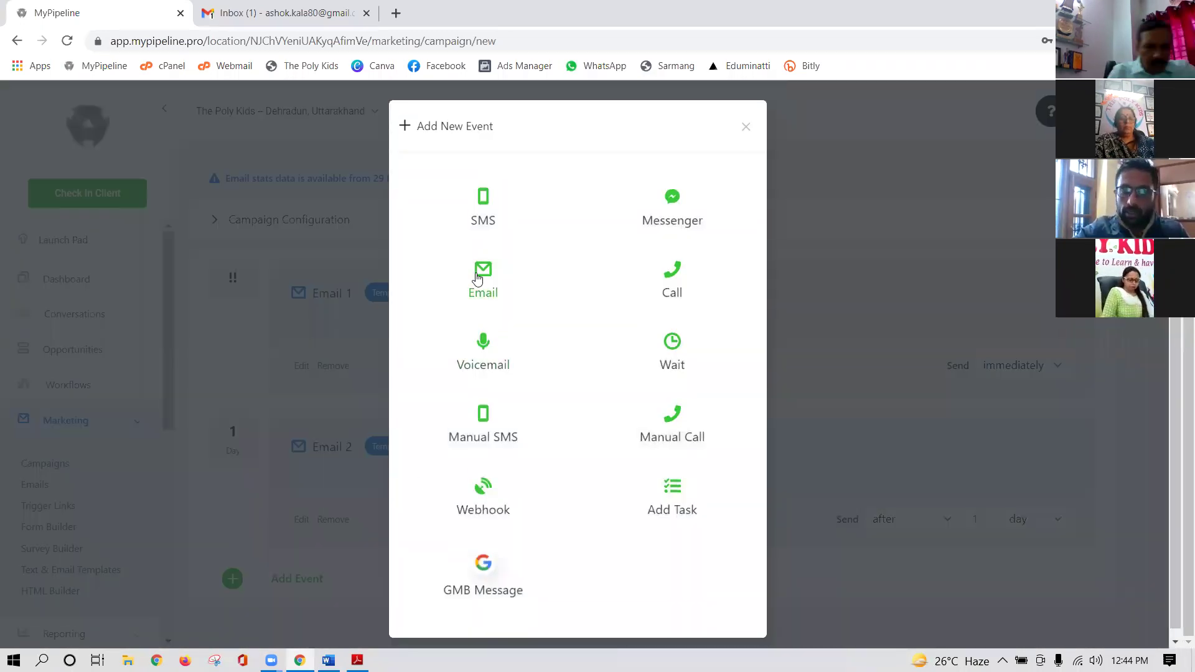
pyautogui.click(478, 278)
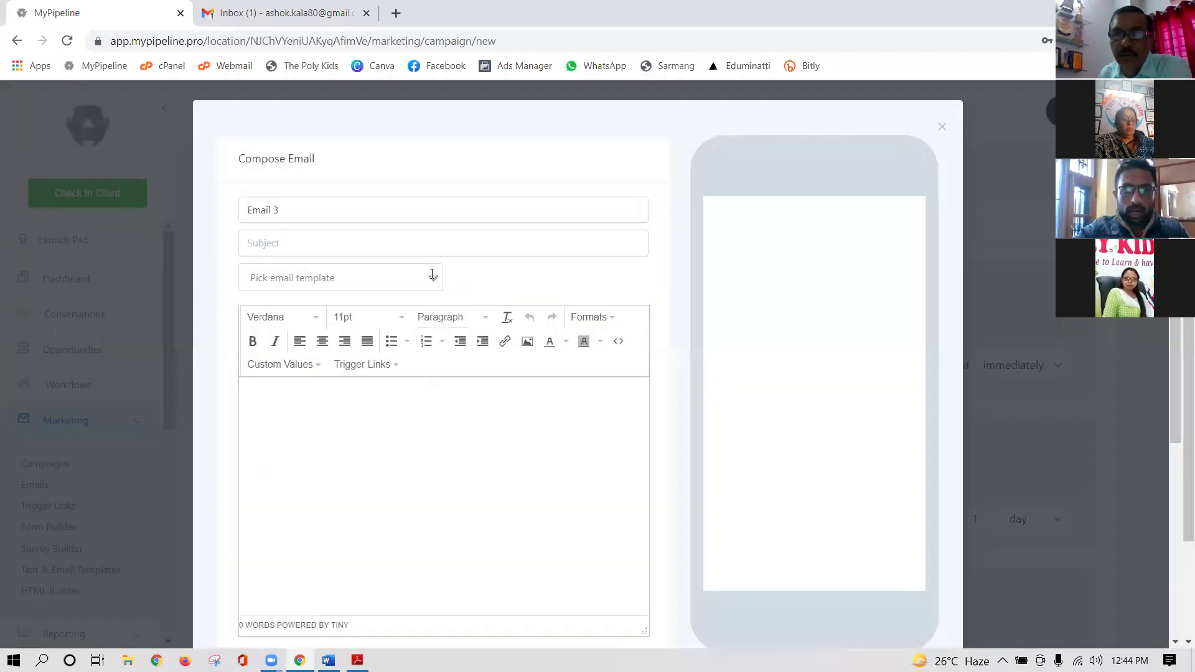
pyautogui.click(432, 274)
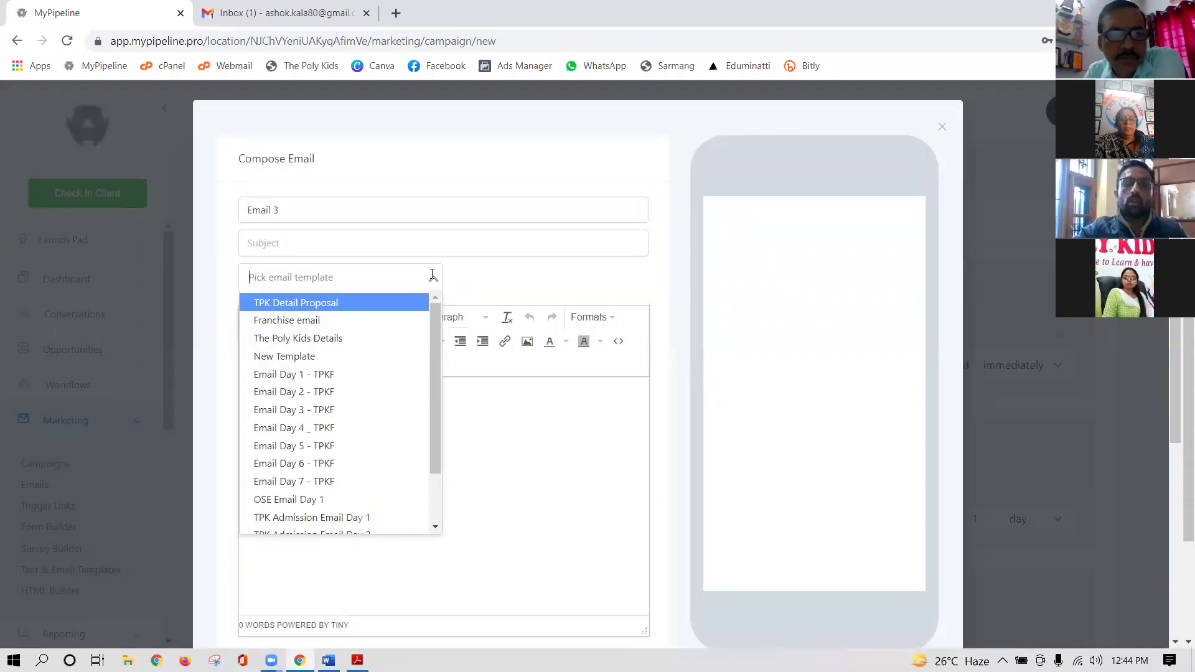
pyautogui.scroll(-2, 366, 427)
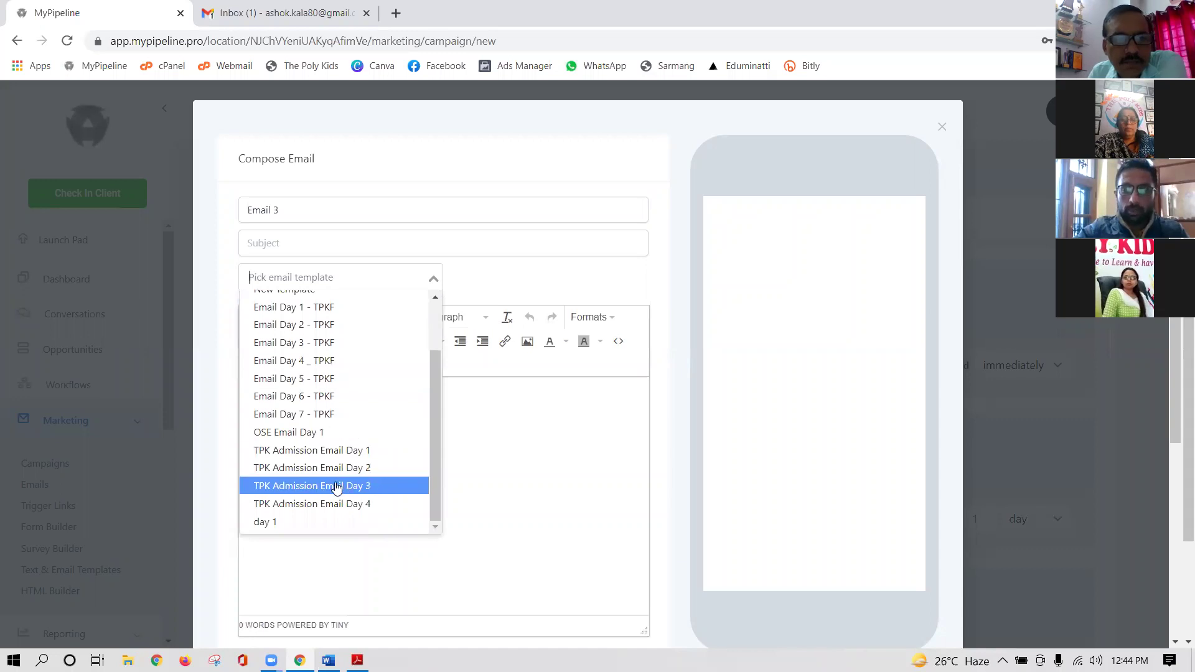
pyautogui.click(336, 486)
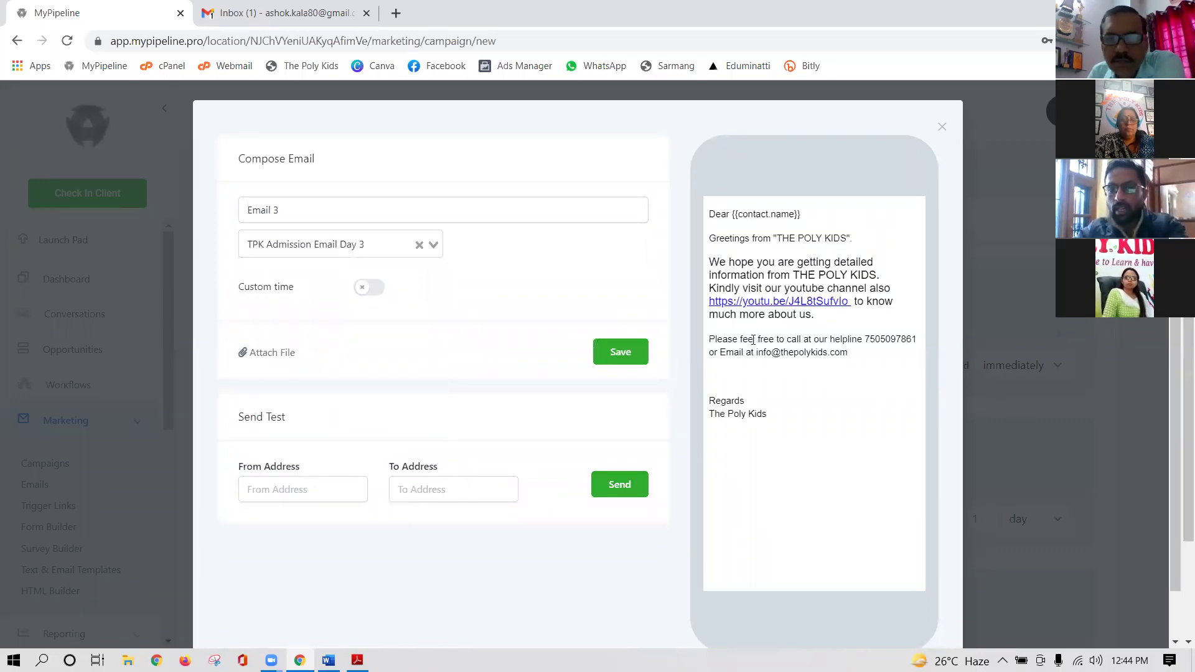
pyautogui.click(622, 354)
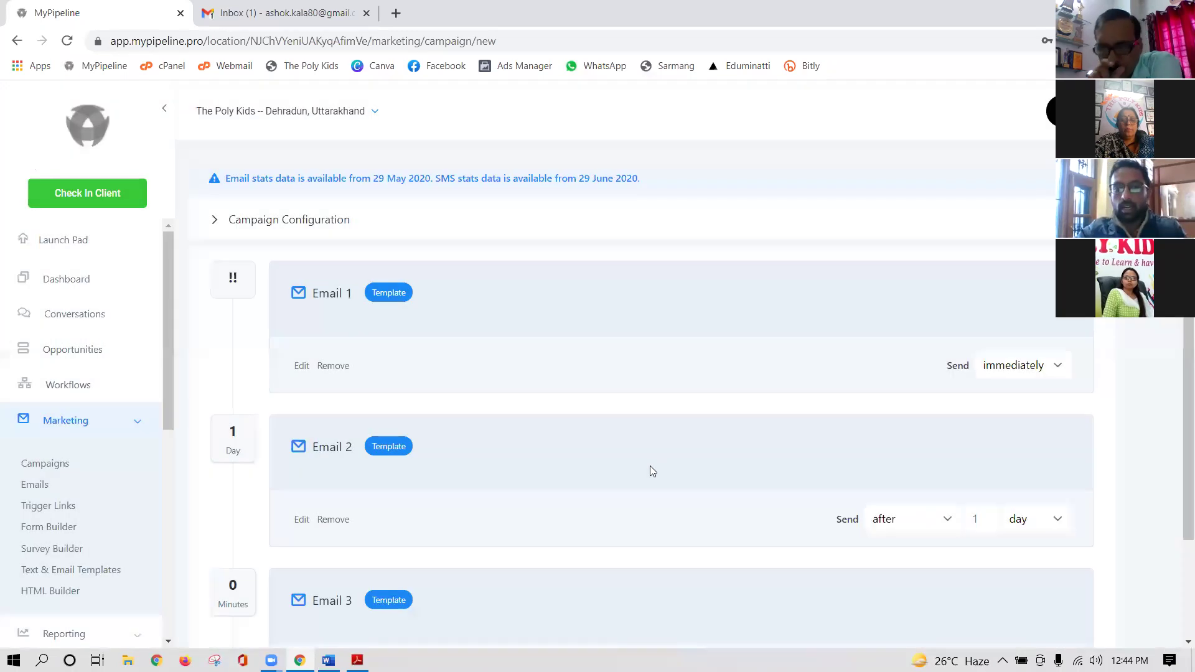
pyautogui.scroll(-3, 650, 470)
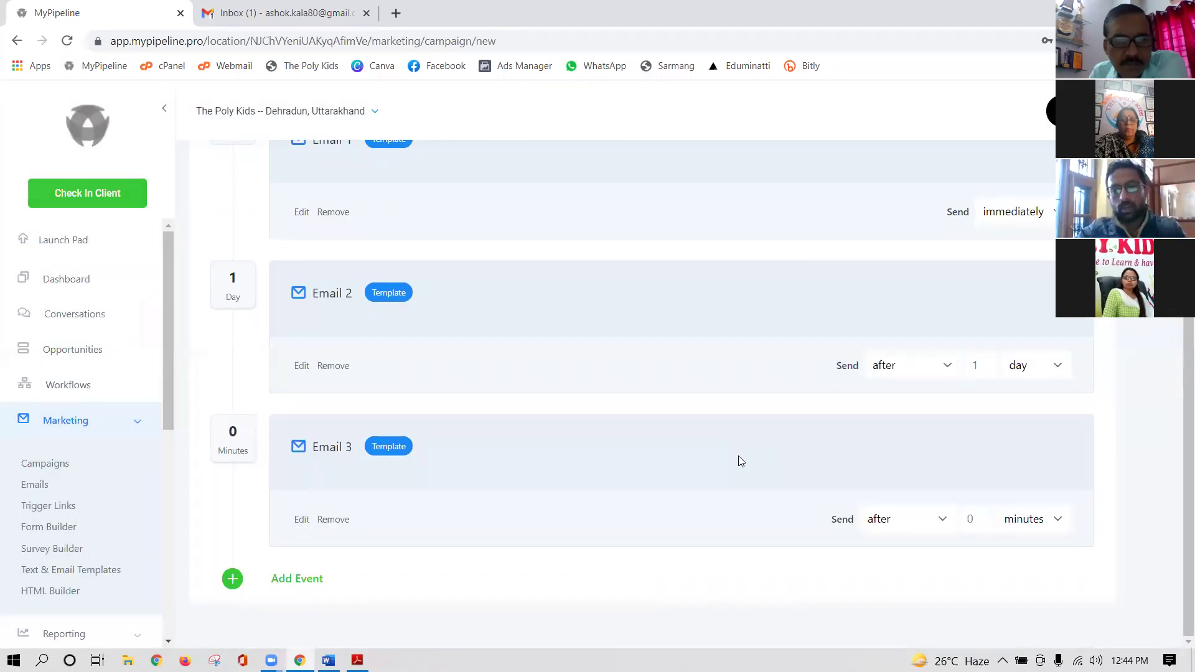
# - Set Email 3's delay unit to days and its amount to 3, so it sends after 3 days
pyautogui.click(1058, 520)
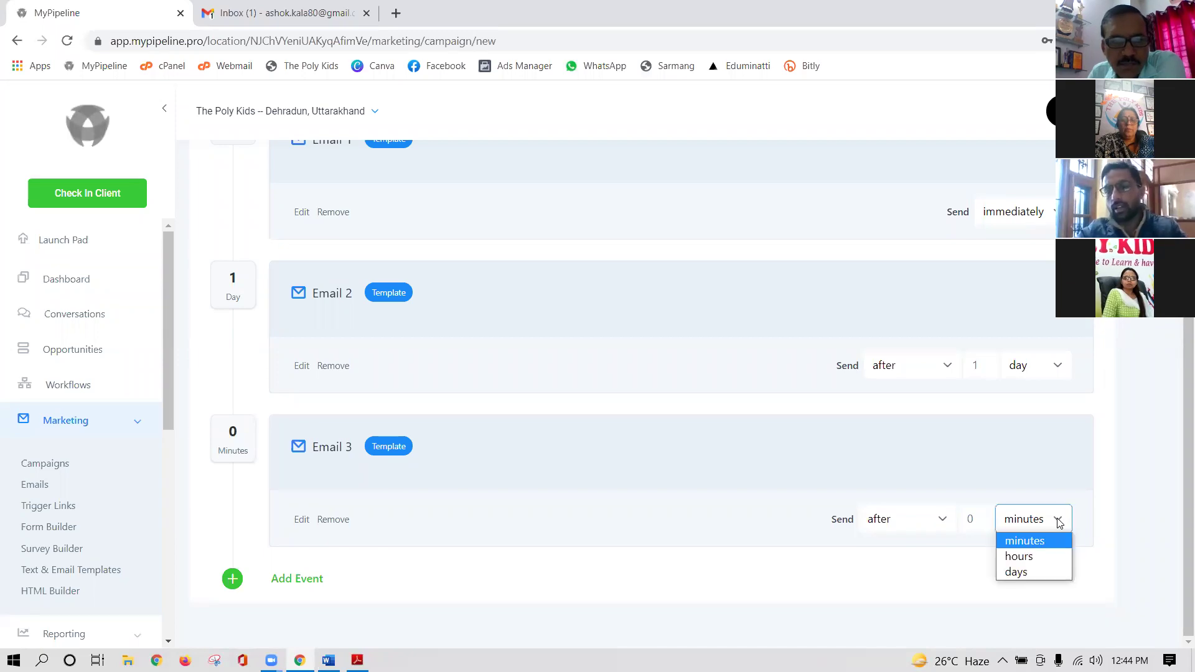
pyautogui.click(1025, 573)
pyautogui.click(981, 522)
pyautogui.press('BackSpace')
pyautogui.write('2')
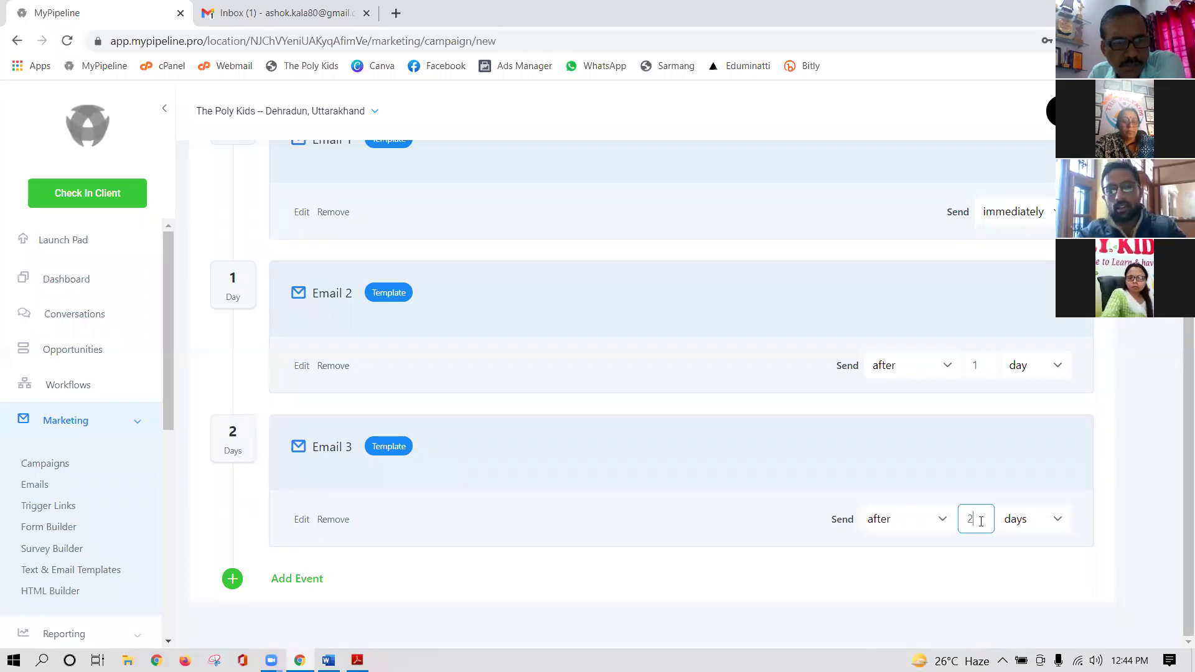
pyautogui.press('BackSpace')
pyautogui.write('3')
pyautogui.click(985, 555)
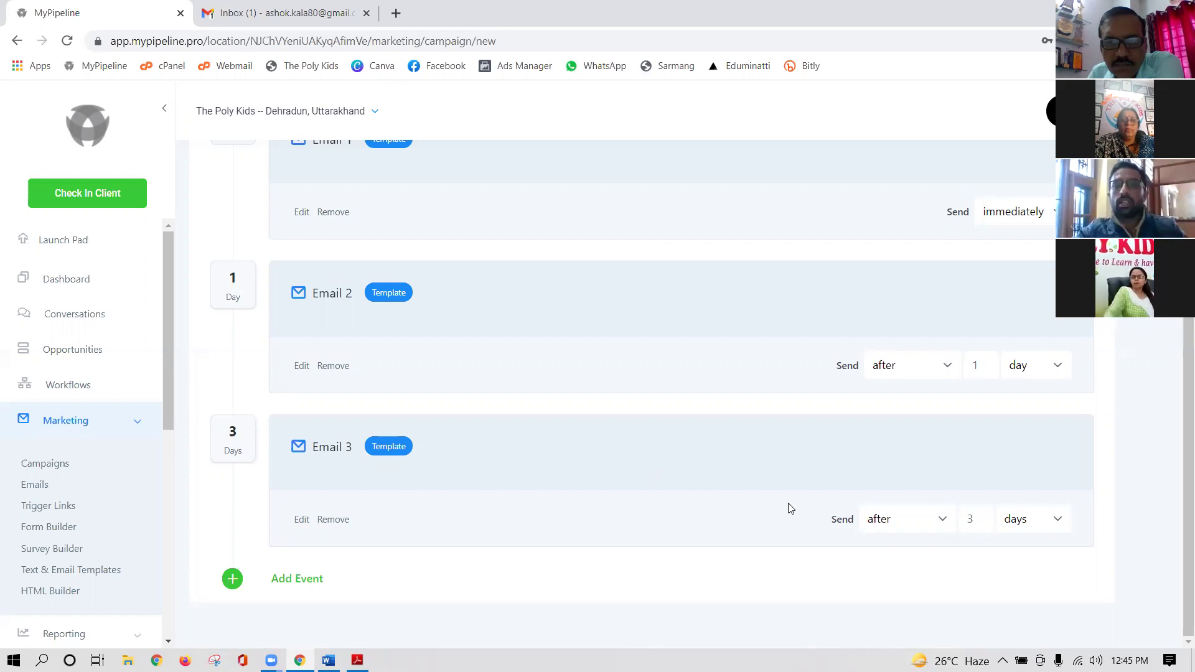
pyautogui.scroll(5, 788, 503)
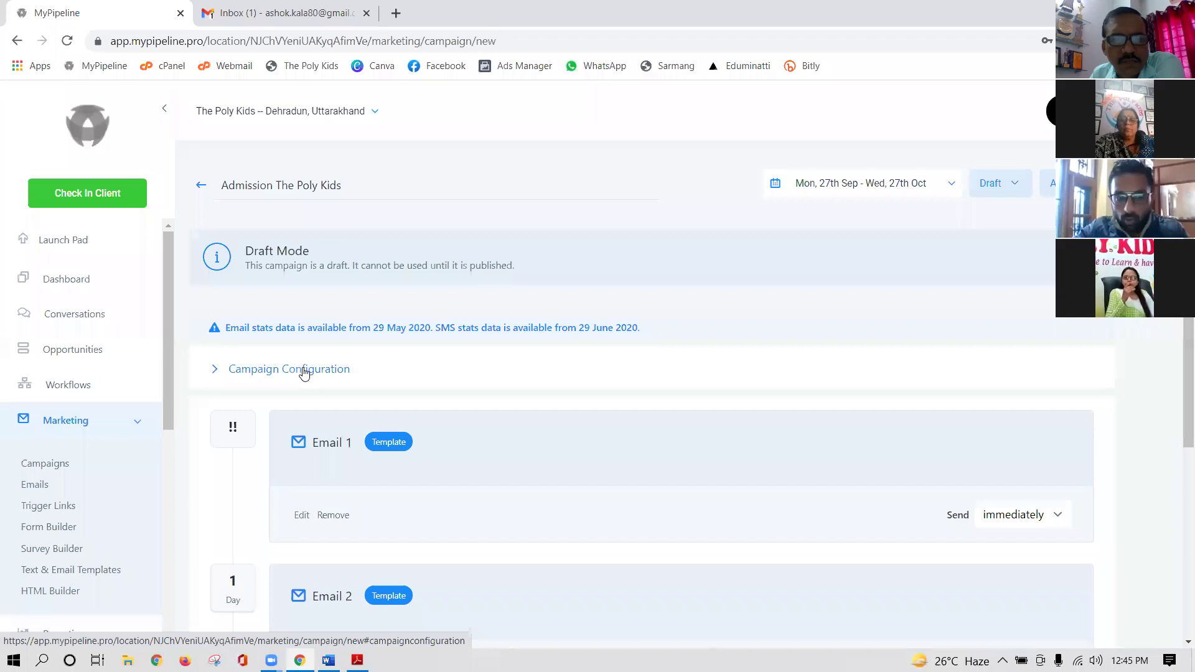
# - Expand Campaign Configuration and turn on the sending Window toggle
pyautogui.click(304, 373)
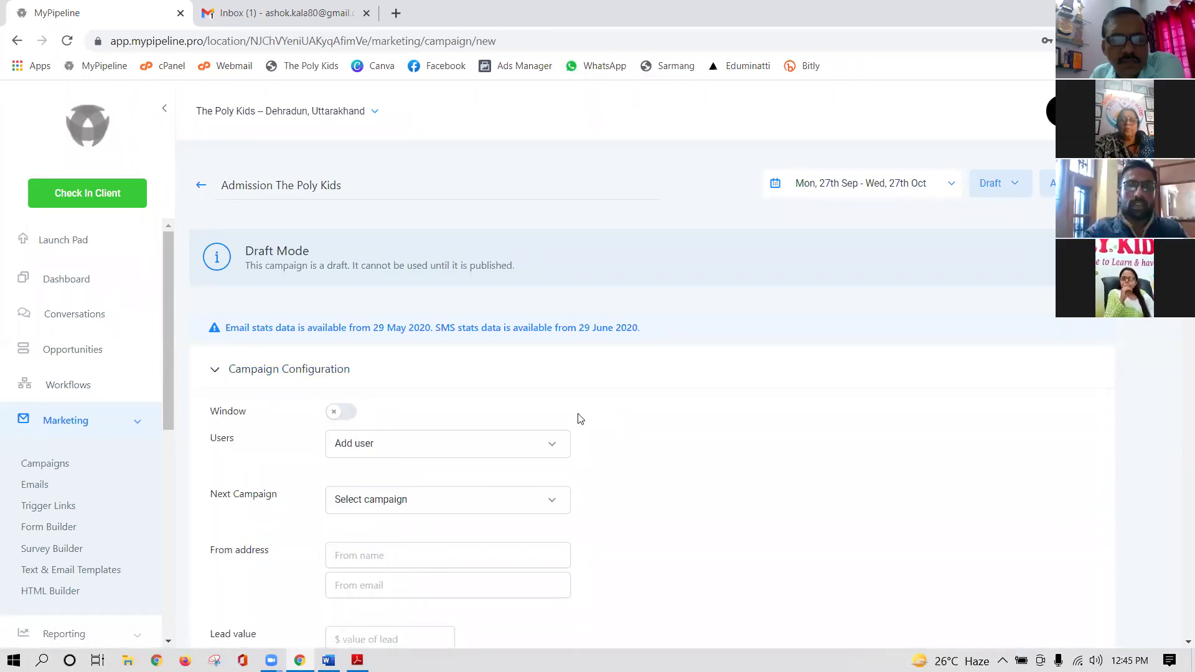
pyautogui.scroll(-3, 556, 428)
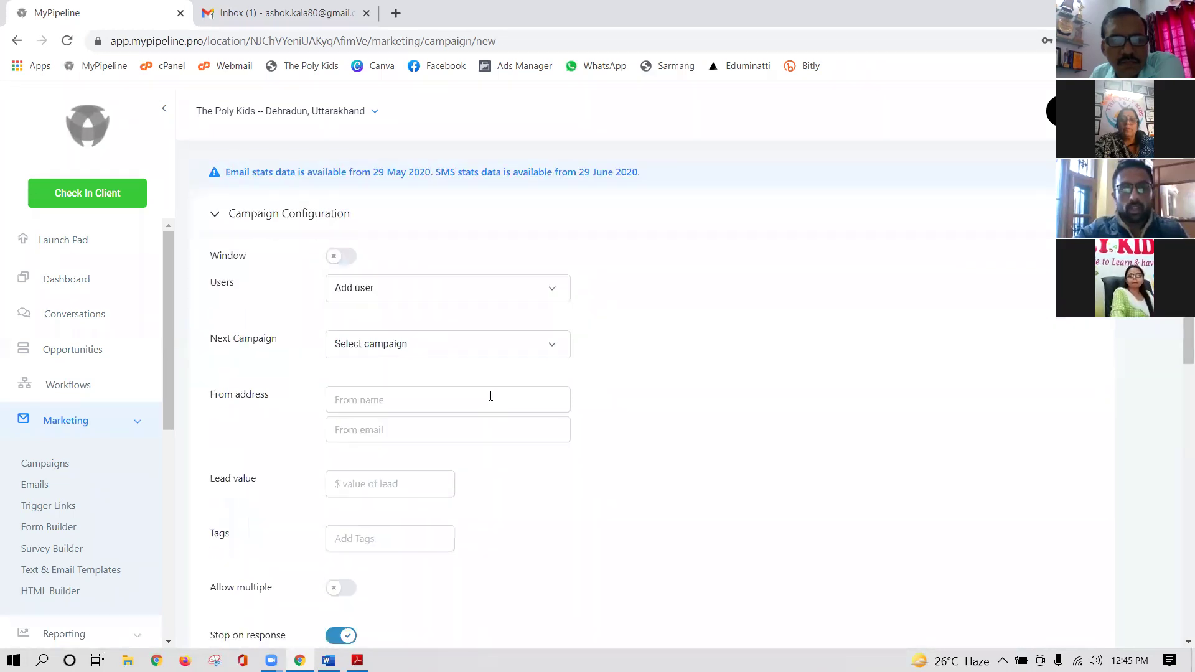
pyautogui.click(353, 260)
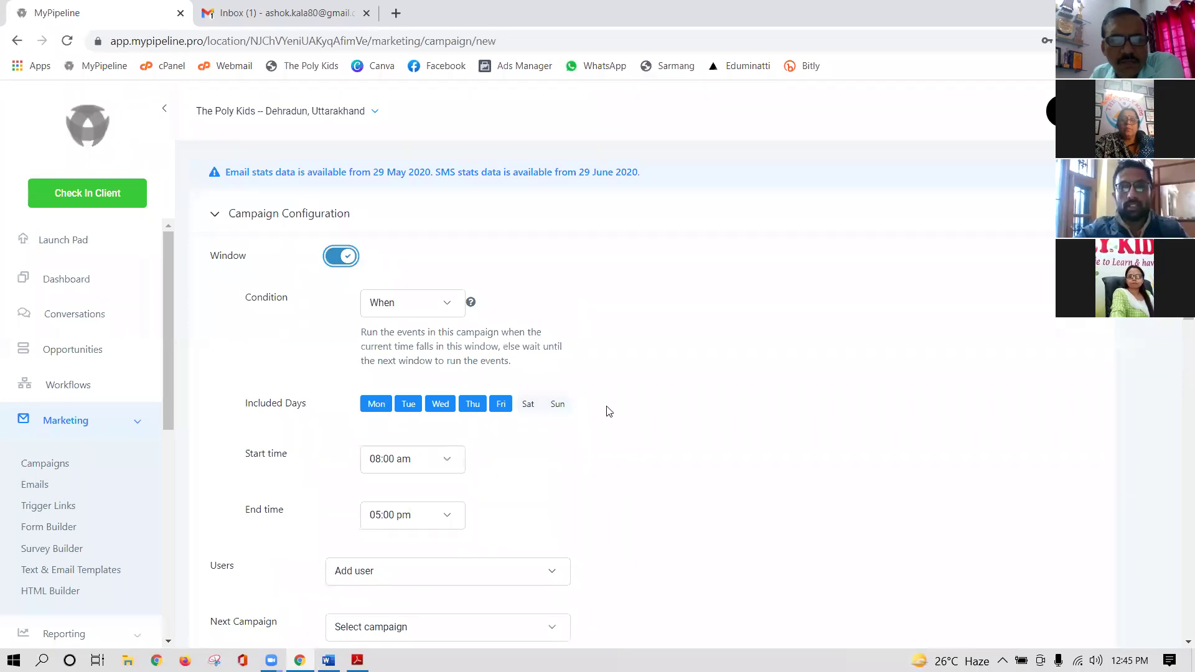
# - Select all seven Included Days, Mon through Sun, including Sat and Sun
pyautogui.click(440, 406)
pyautogui.click(473, 406)
pyautogui.click(501, 410)
pyautogui.click(445, 408)
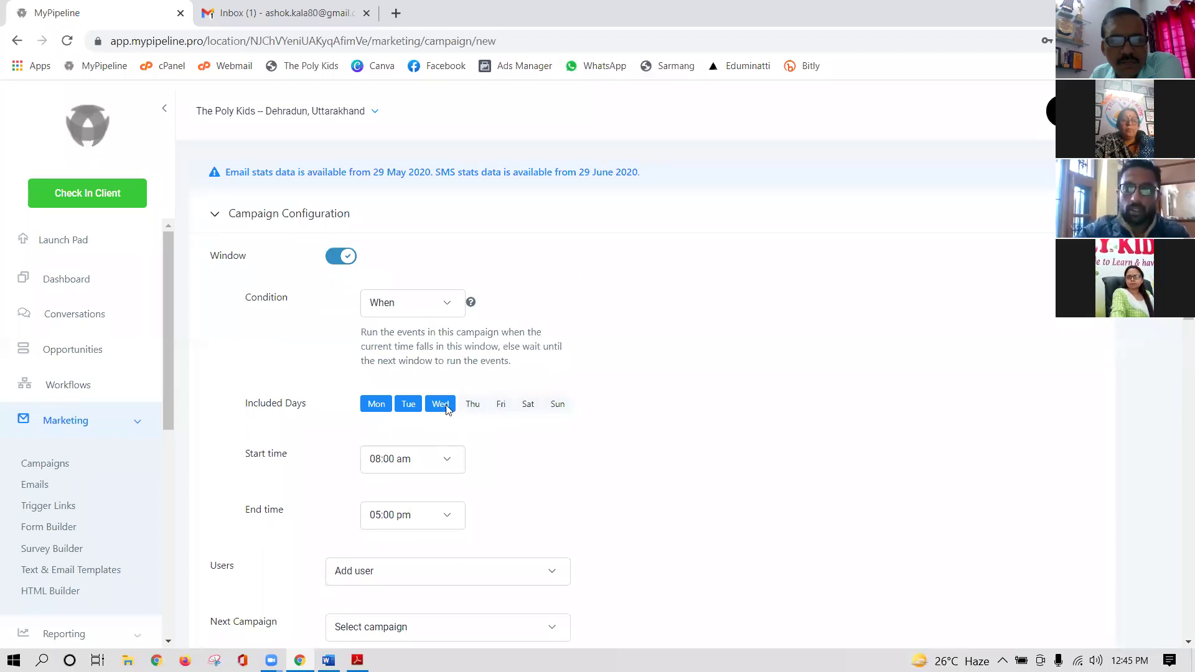
pyautogui.click(474, 408)
pyautogui.click(504, 411)
pyautogui.click(526, 409)
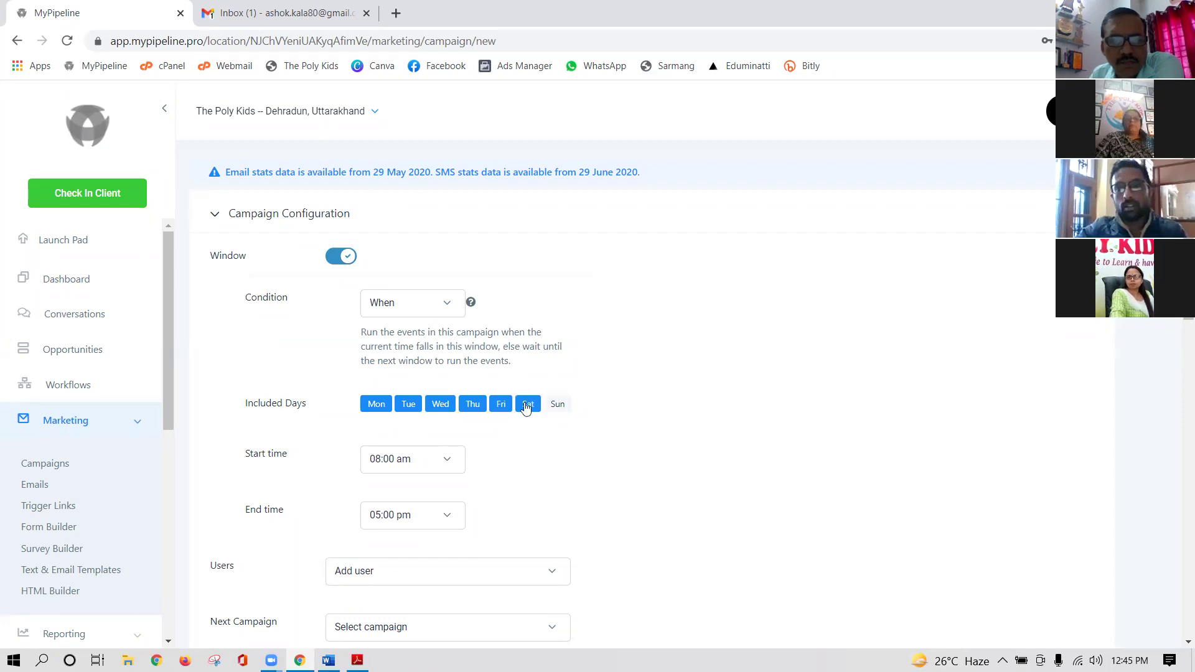
pyautogui.click(557, 407)
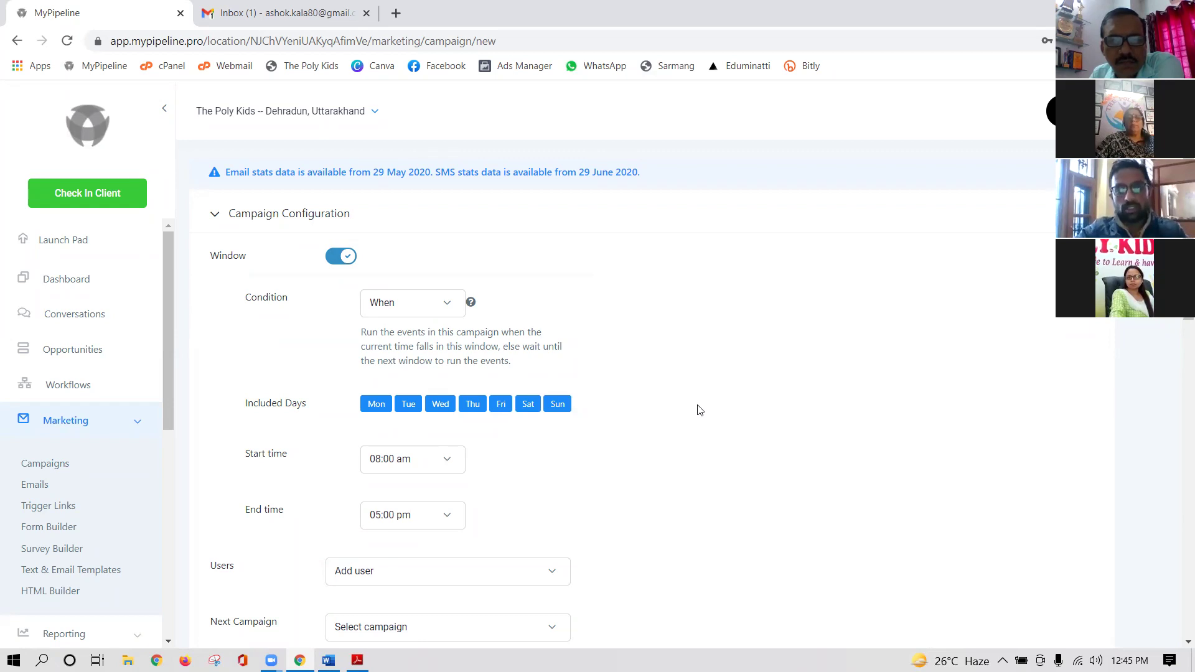
pyautogui.scroll(-2, 700, 410)
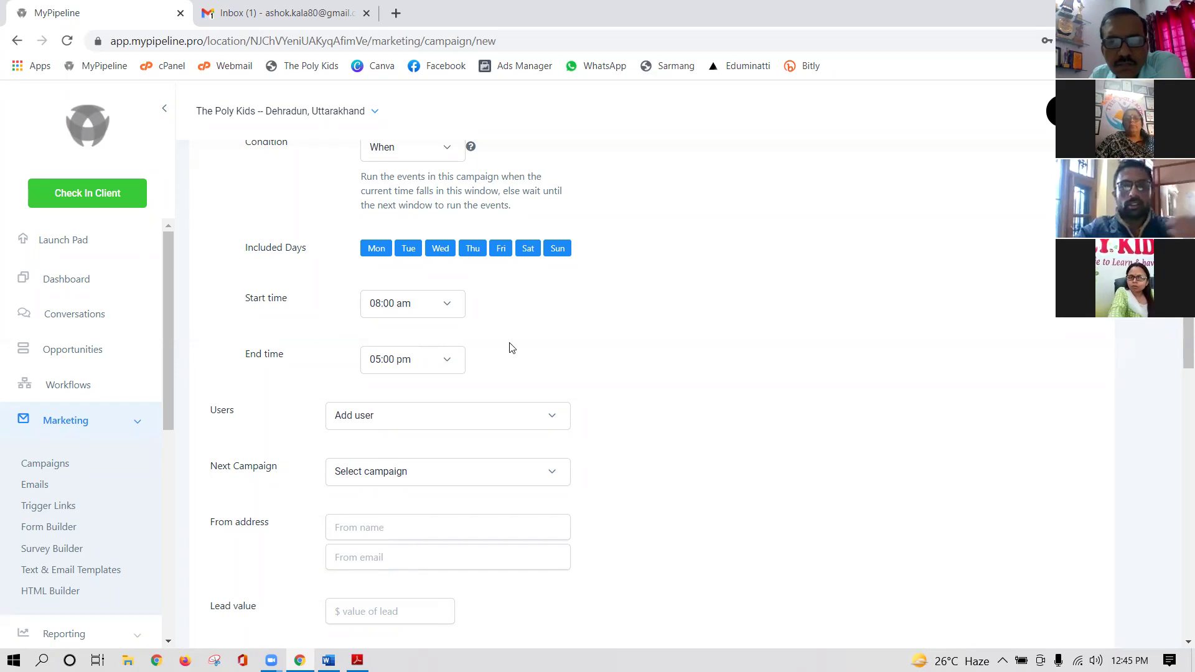
# - Choose 09:00 am as the Start time and 06:00 pm as the End time
pyautogui.click(444, 305)
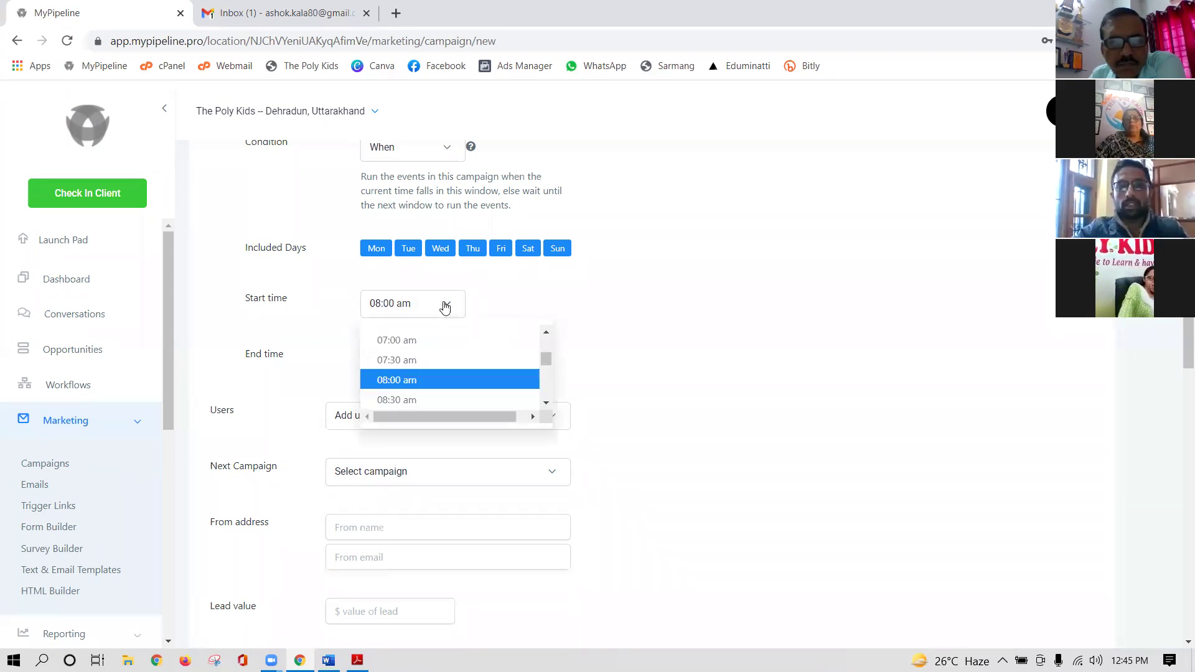
pyautogui.scroll(-2, 408, 385)
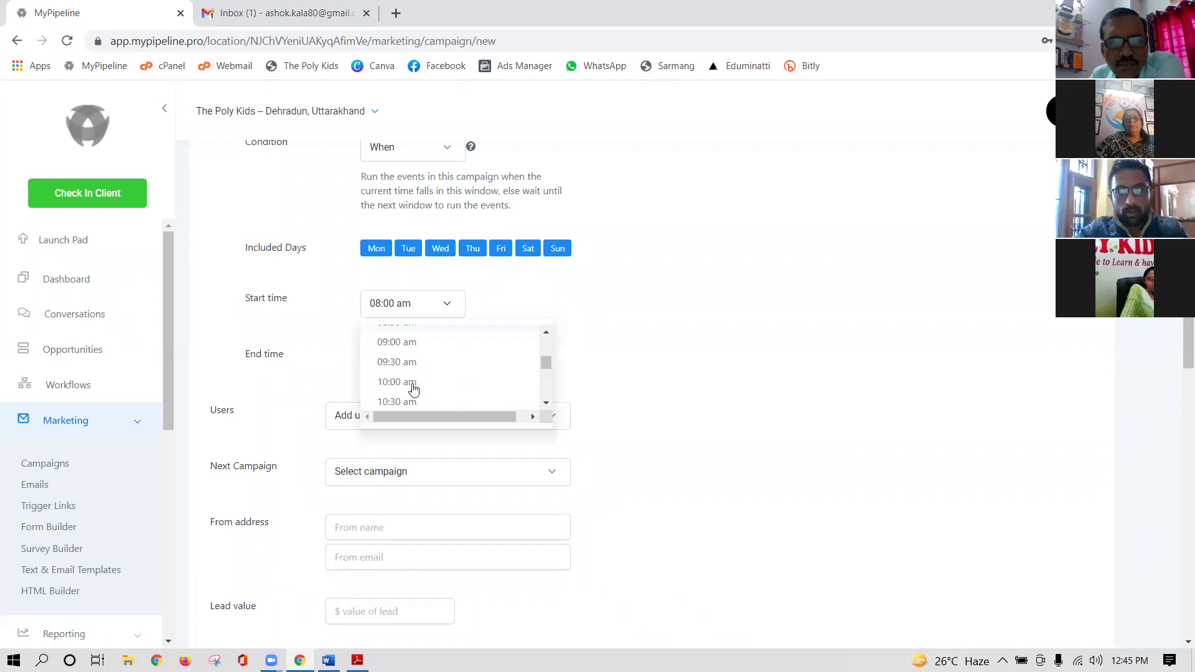
pyautogui.click(410, 341)
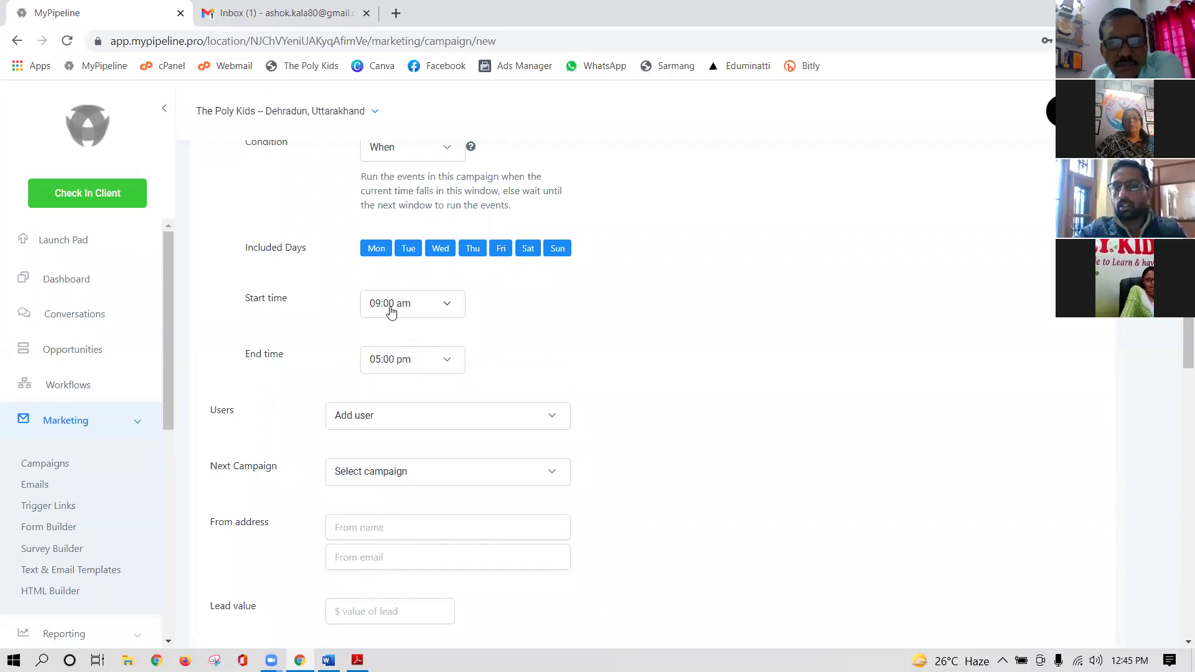
pyautogui.click(446, 361)
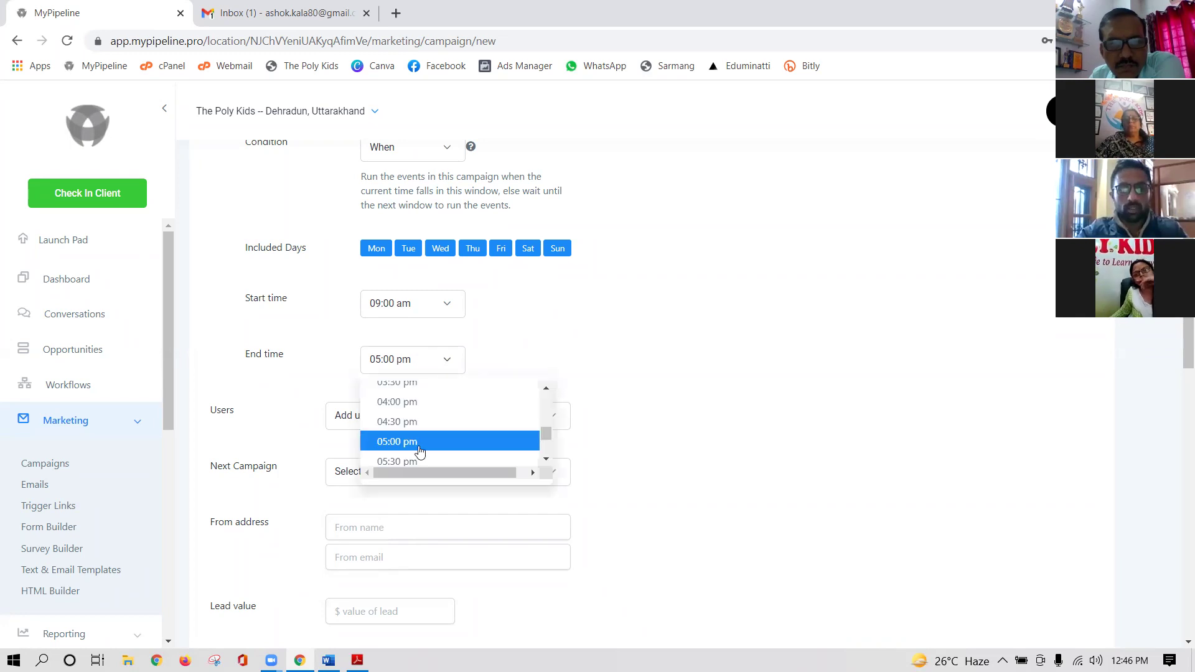
pyautogui.scroll(-2, 418, 448)
pyautogui.click(408, 404)
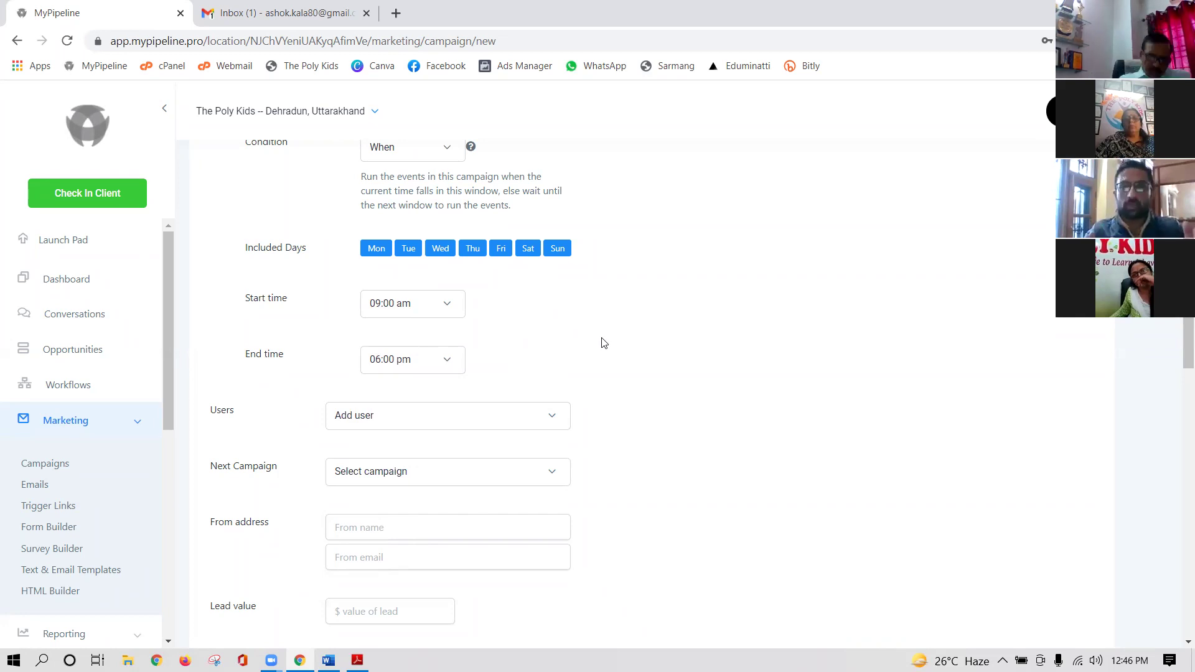
pyautogui.scroll(-3, 608, 352)
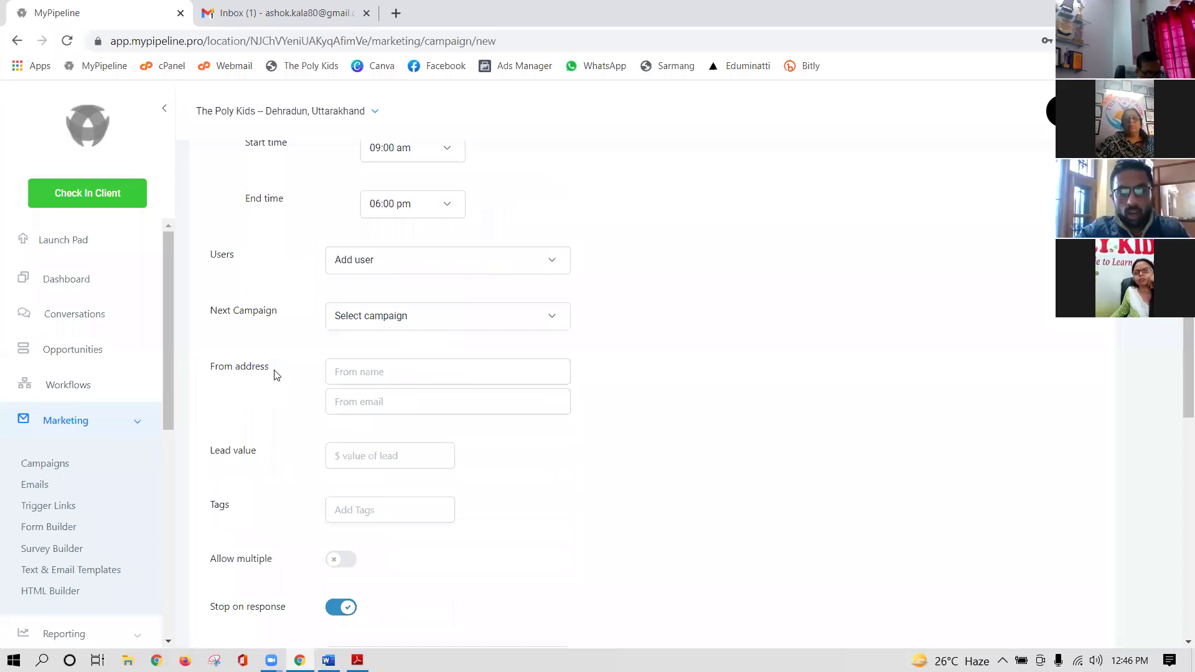
# - Set the From name to 'The Poly Kids' and enter the school's info e-mail as From email
pyautogui.click(397, 372)
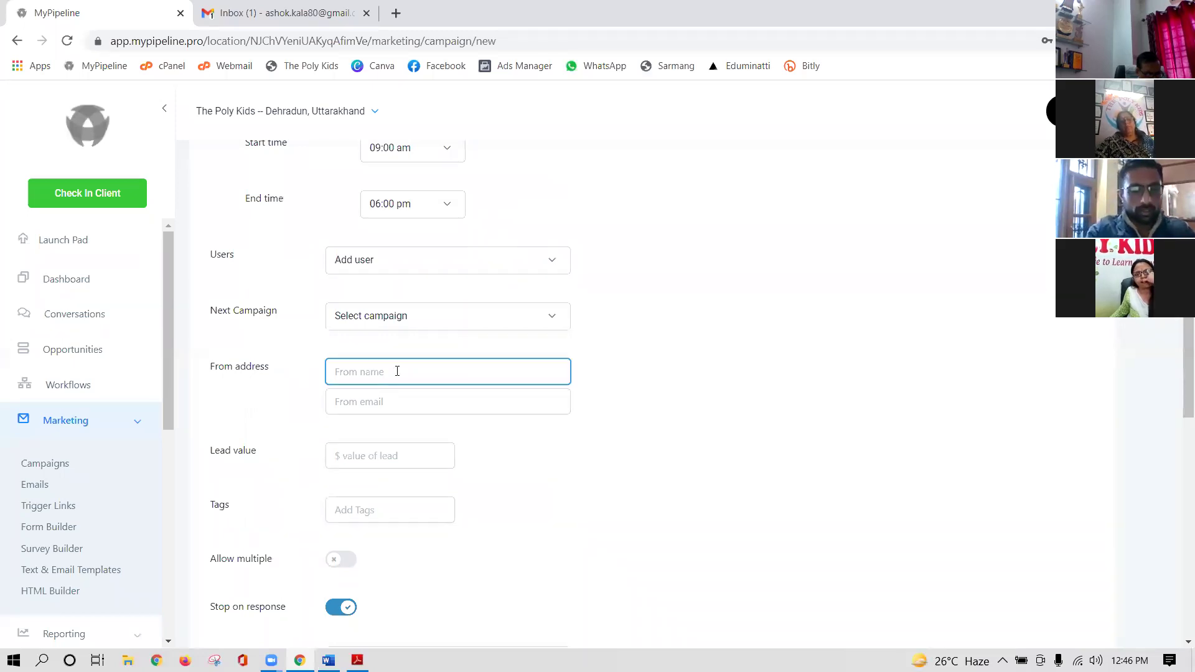
pyautogui.write('The Poly Kids')
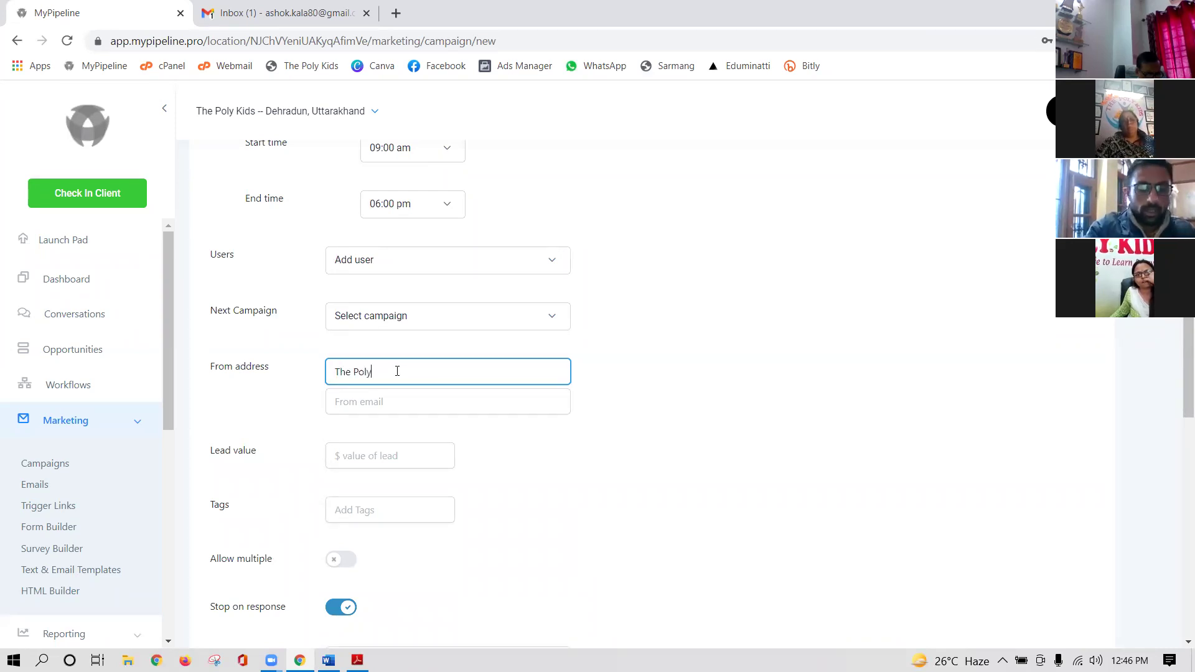
pyautogui.click(342, 404)
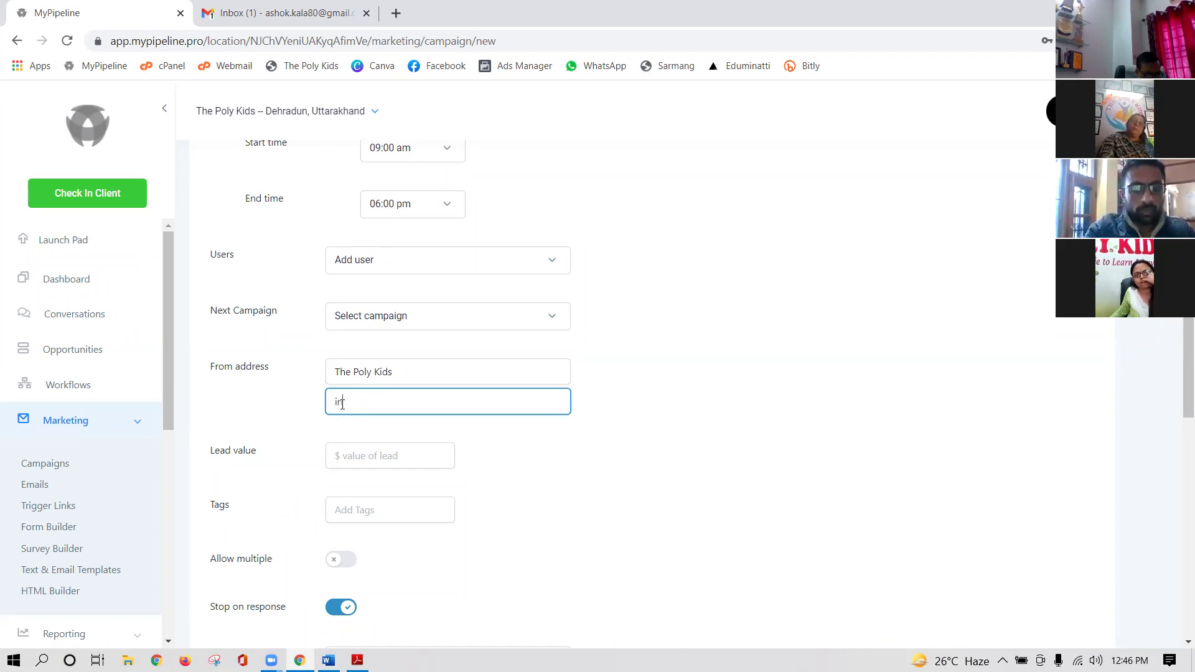
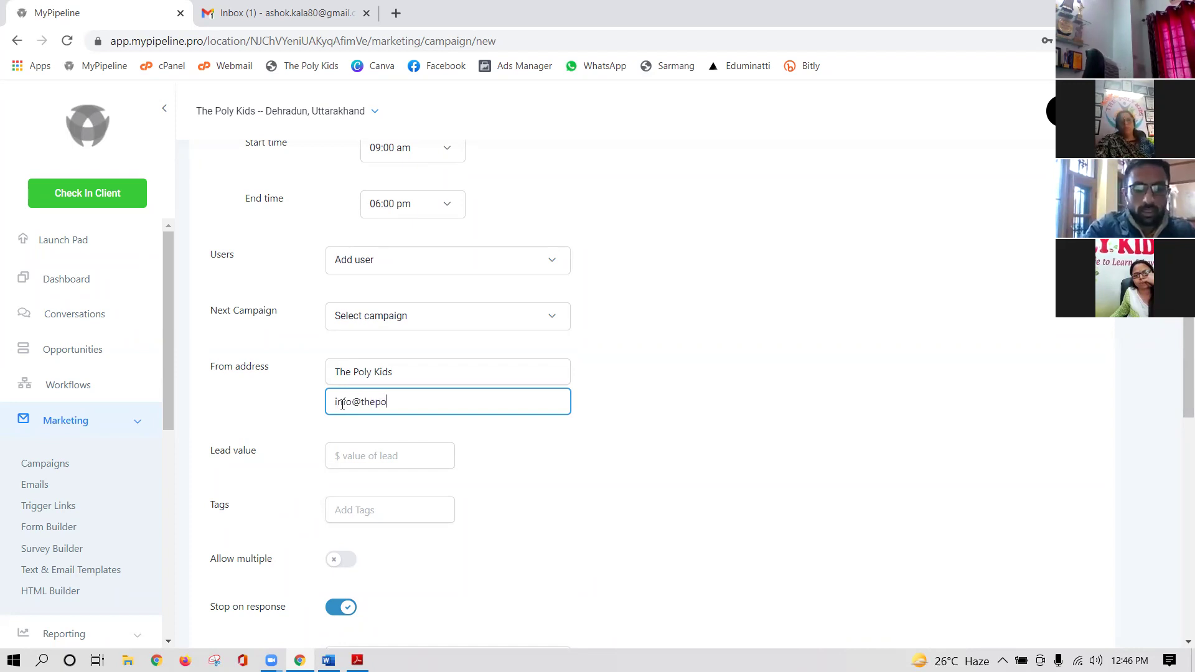
pyautogui.click(732, 389)
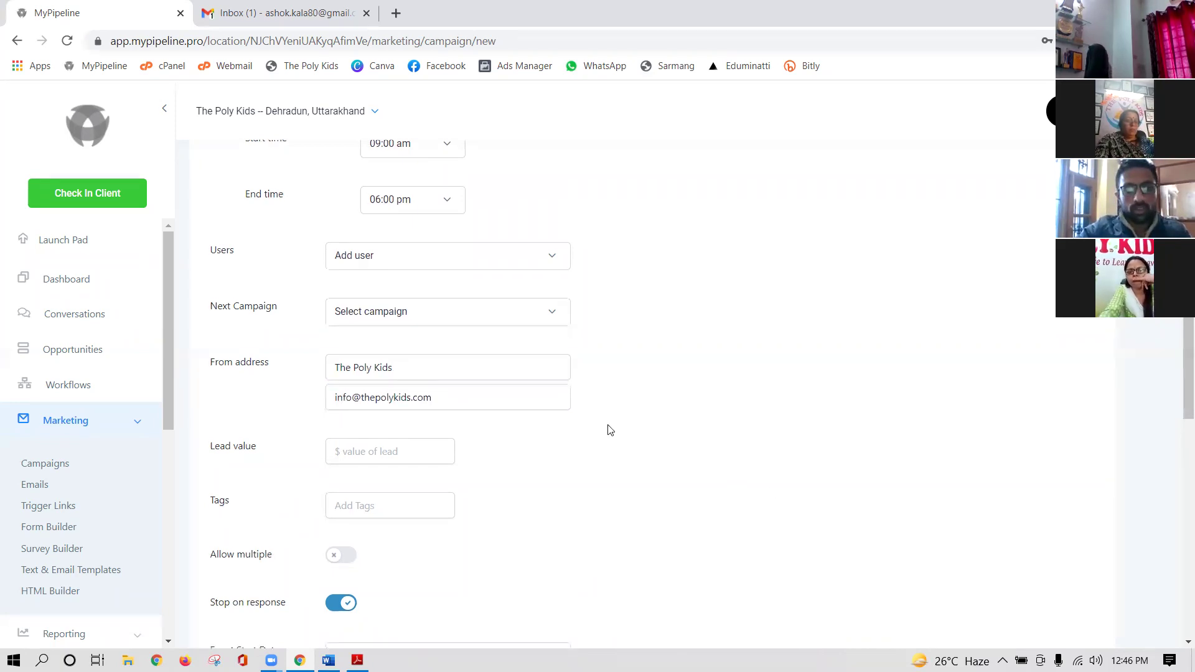
pyautogui.scroll(-1, 633, 429)
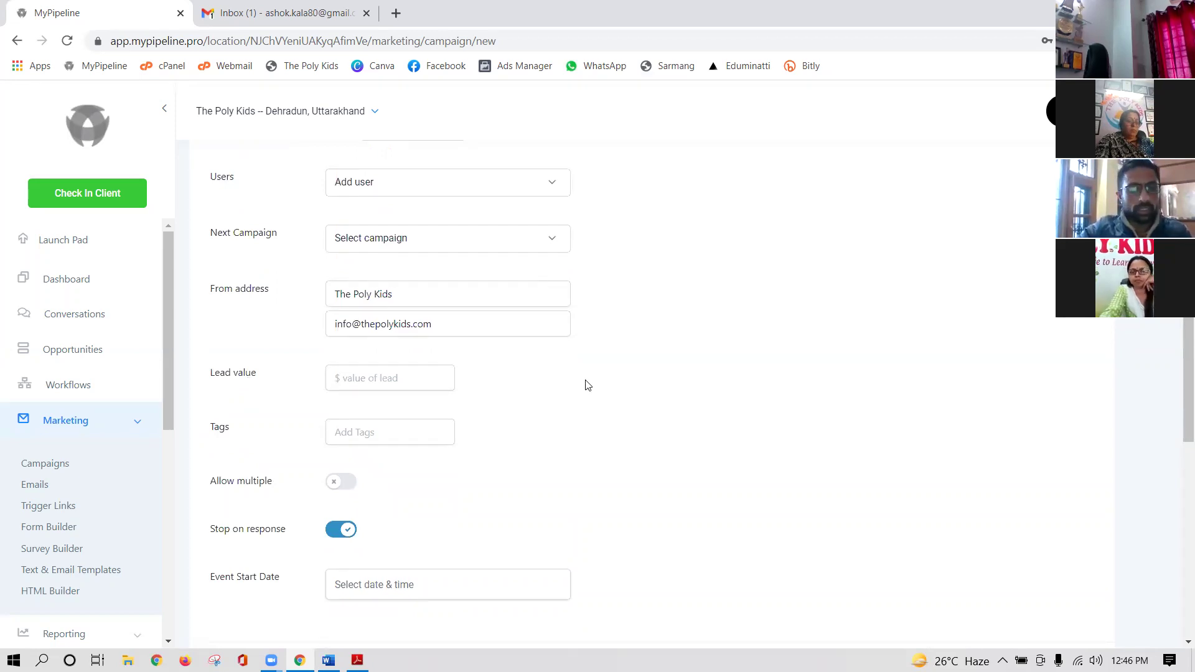
pyautogui.scroll(-1, 394, 375)
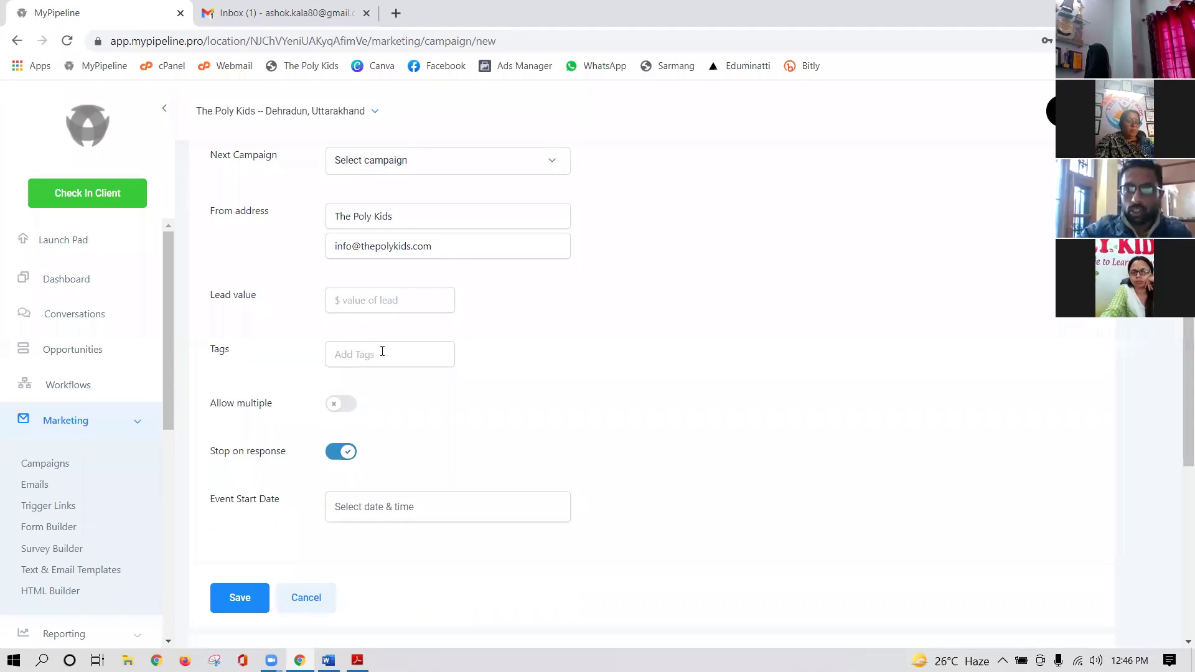
# - Add the tag 'the poly kids admissions' to the campaign from the Tags suggestions
pyautogui.click(380, 351)
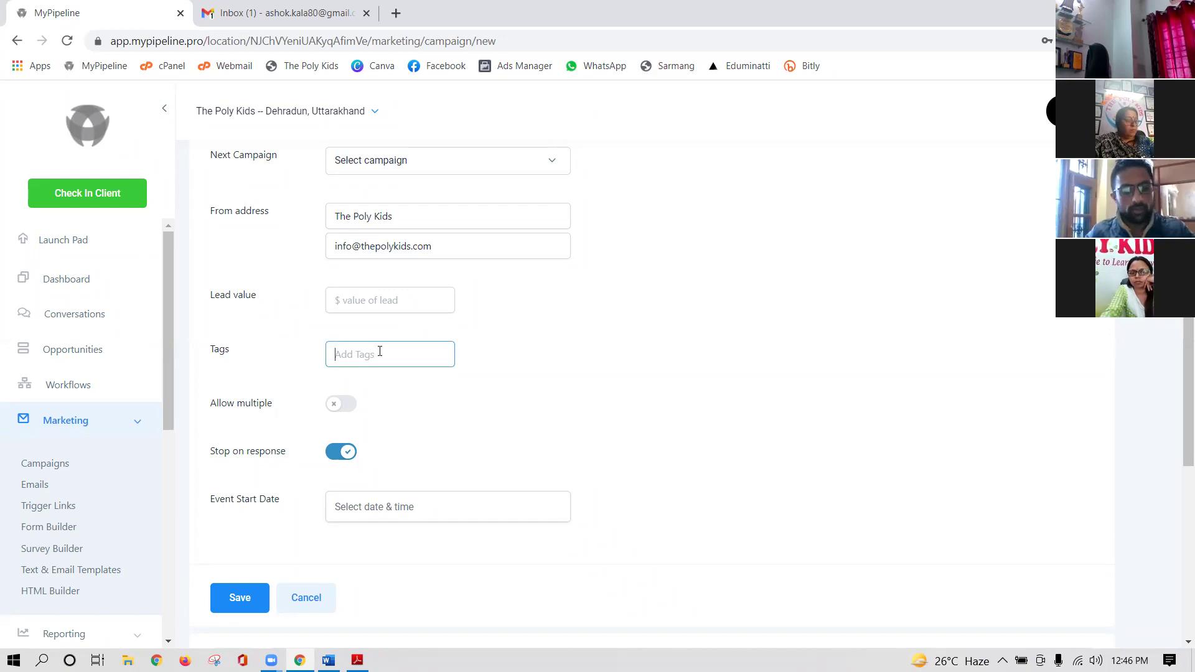
pyautogui.write('ad')
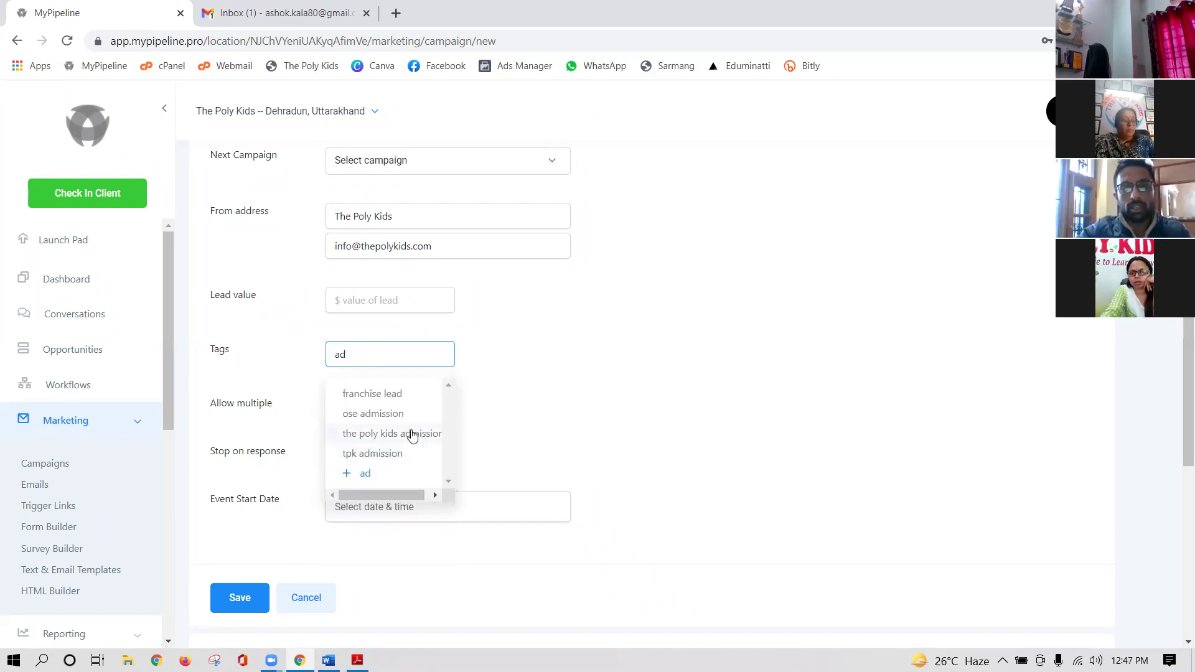
pyautogui.click(412, 434)
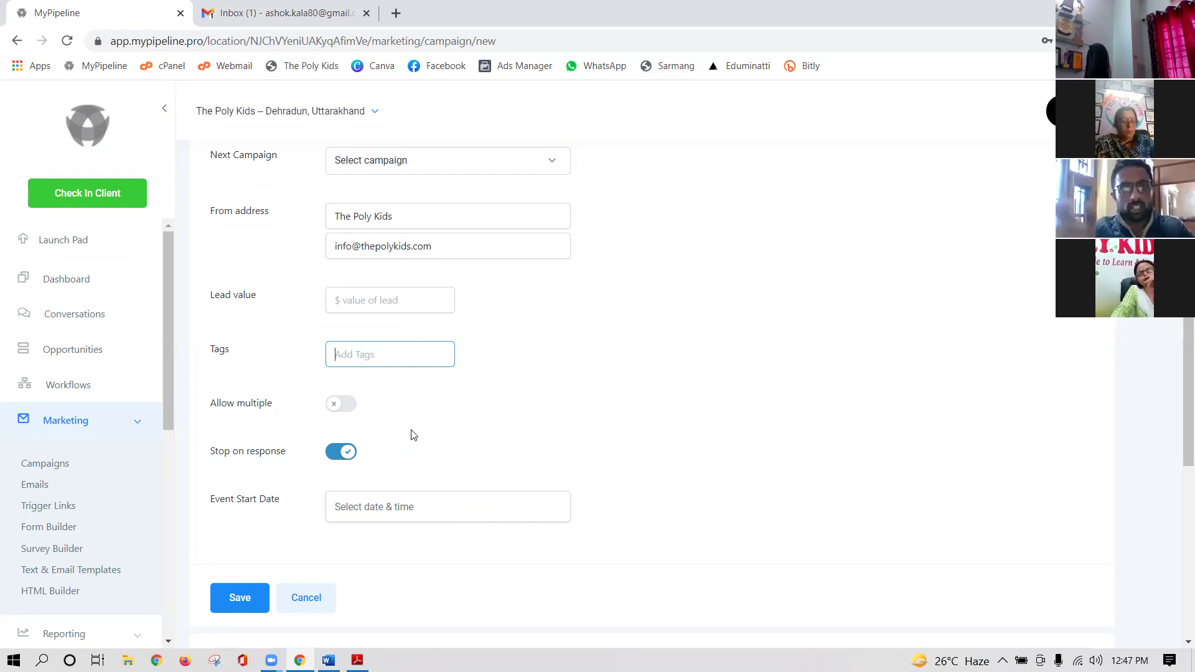
pyautogui.write('ad')
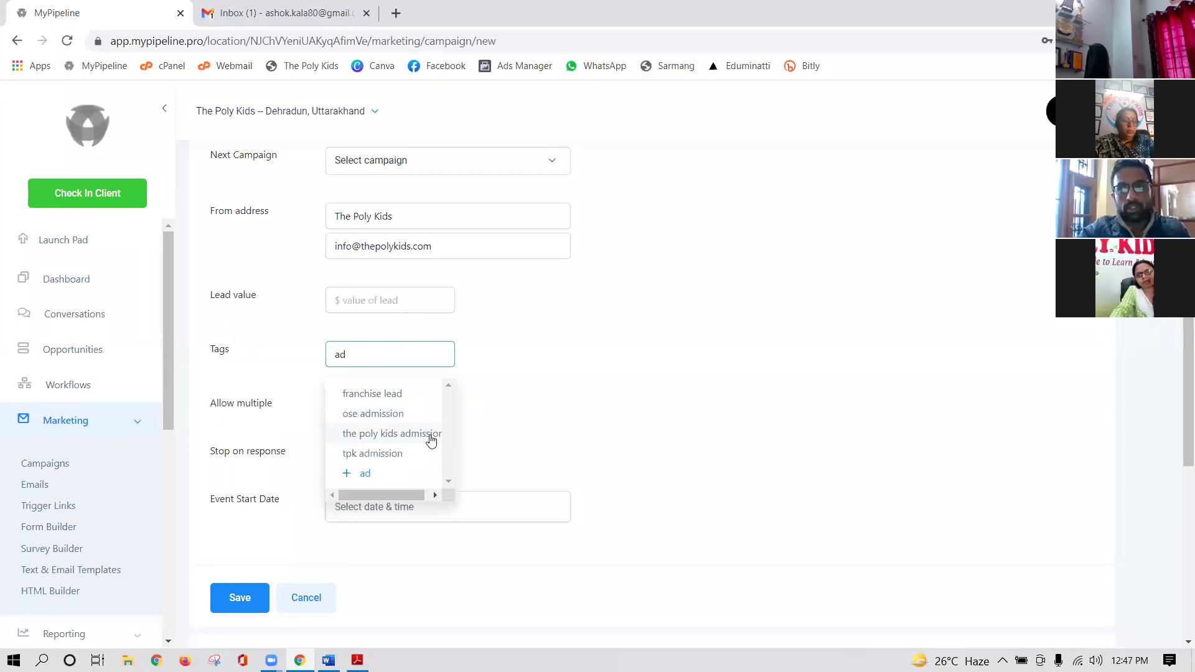
pyautogui.click(424, 435)
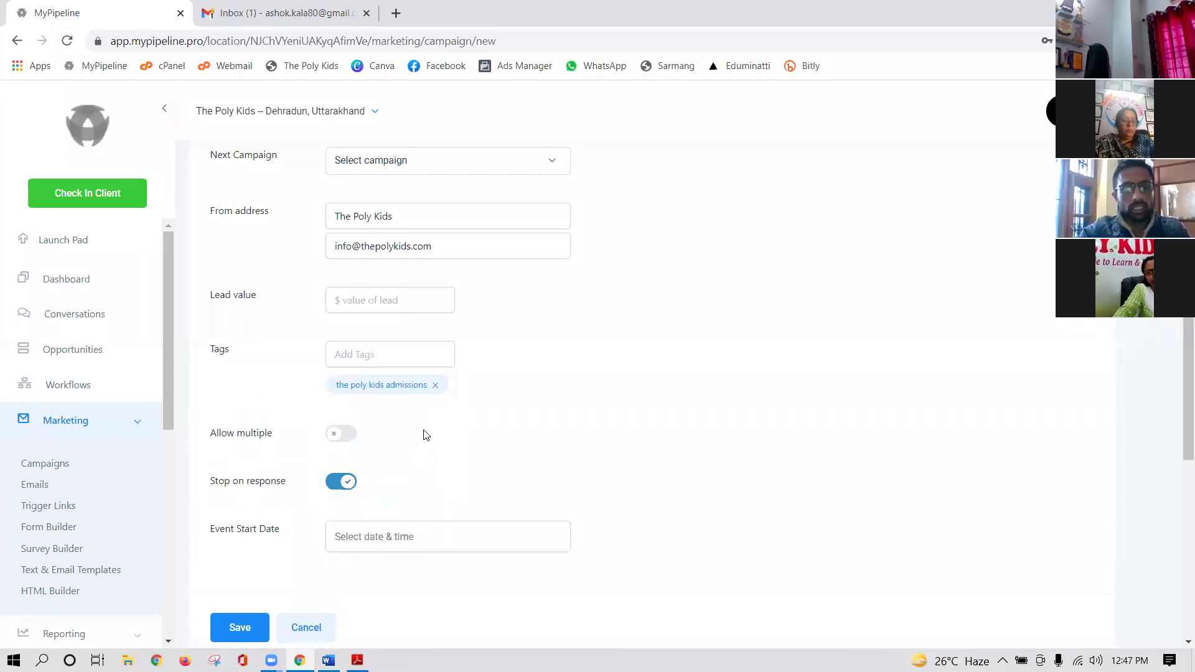
pyautogui.scroll(-1, 386, 432)
pyautogui.scroll(-1, 355, 377)
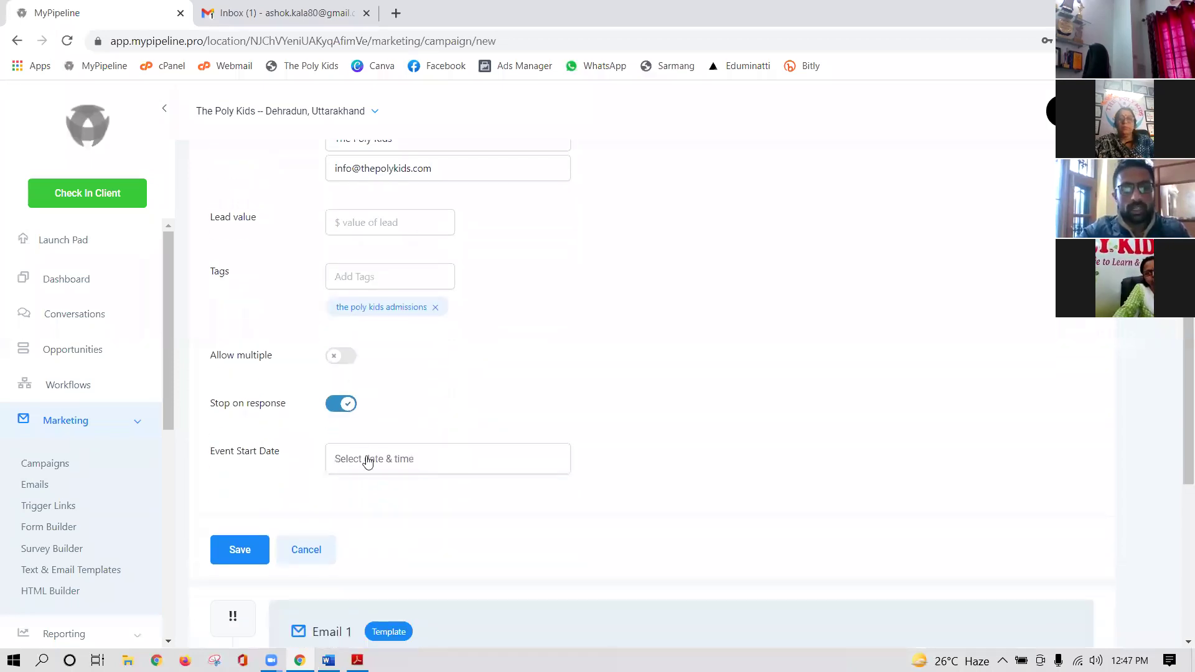
# - Allow multiple campaign entries and set the event start date to Oct 27, 2021, 12:50 PM
pyautogui.click(347, 361)
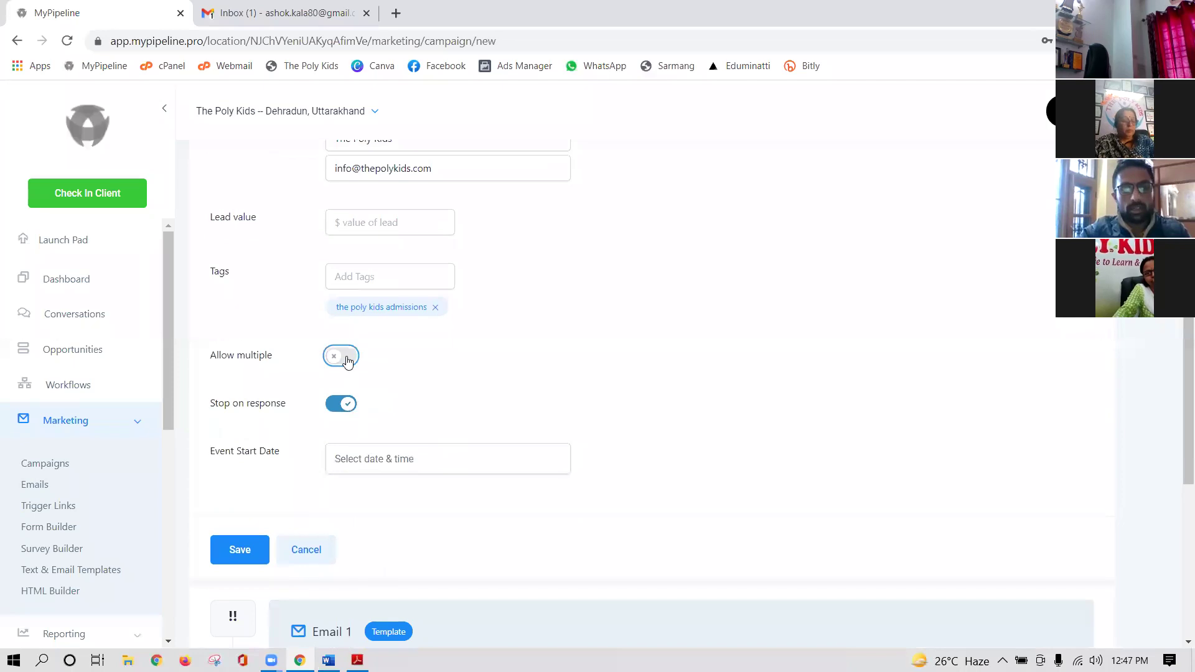
pyautogui.click(446, 460)
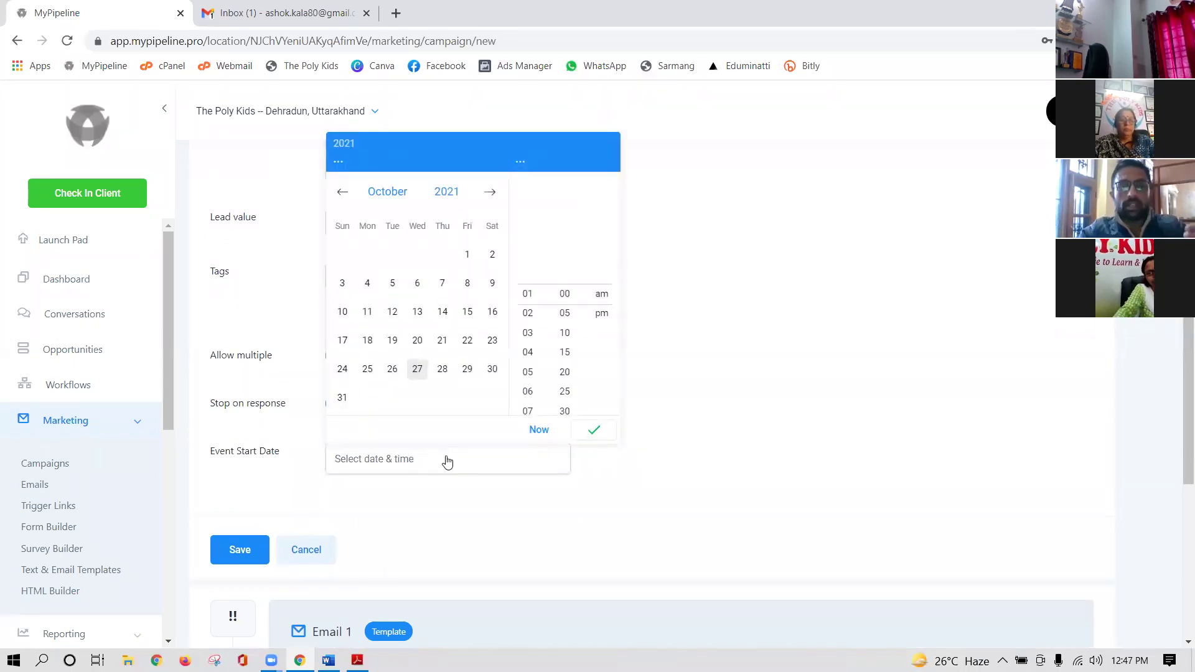
pyautogui.click(418, 370)
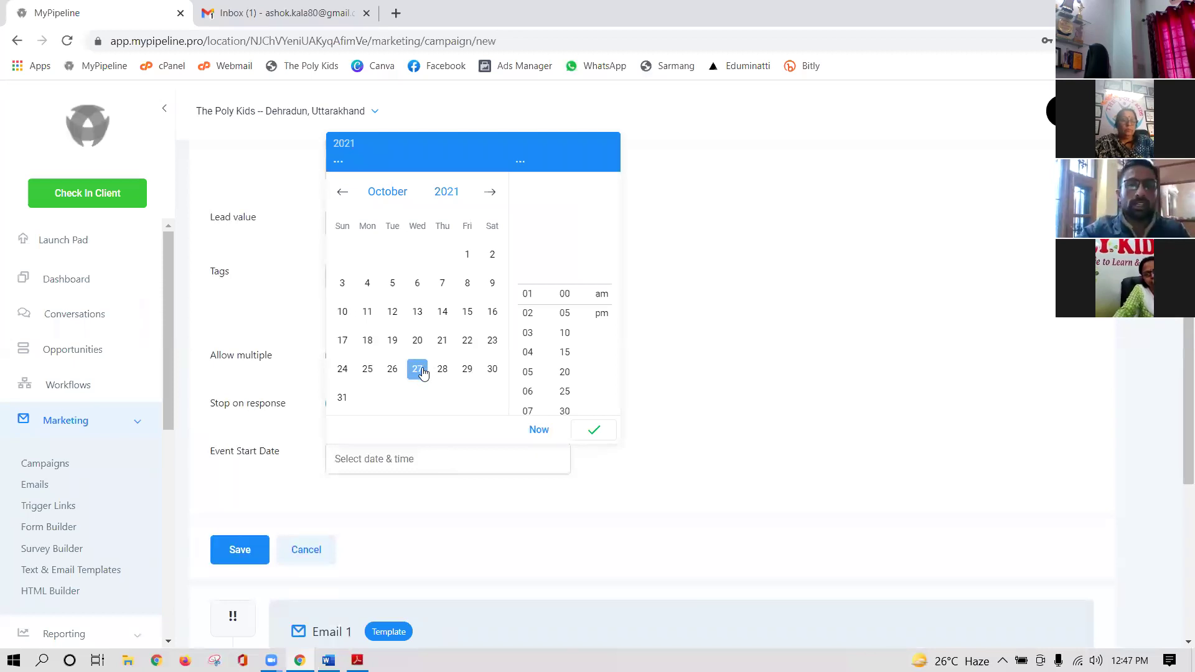
pyautogui.click(415, 372)
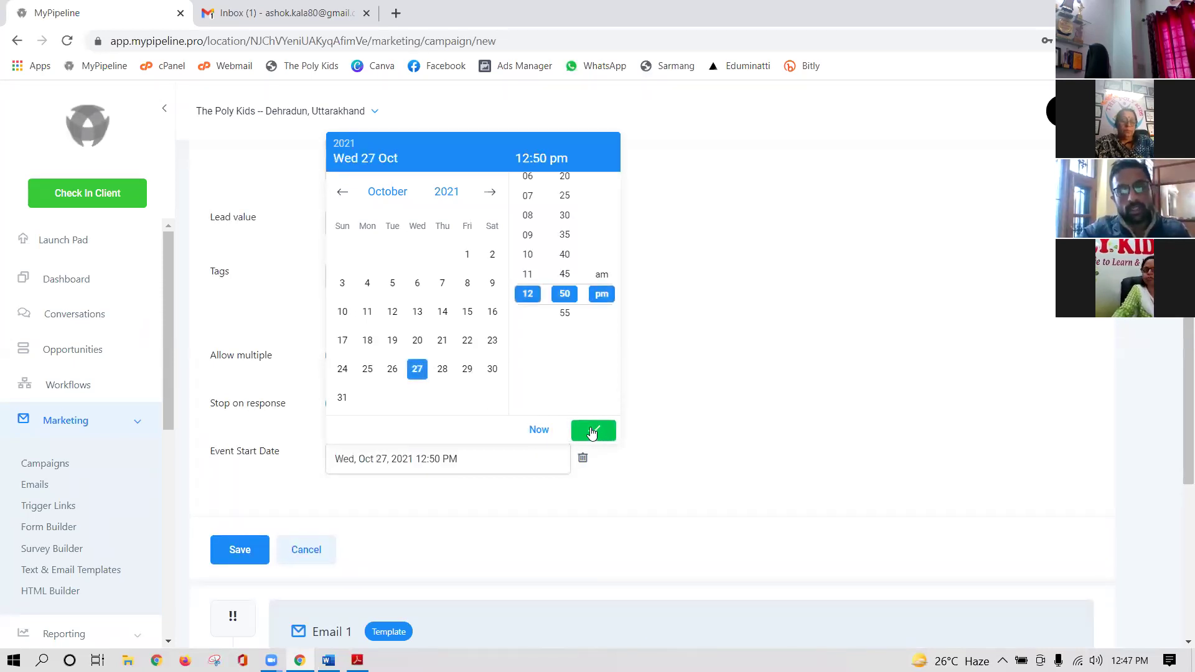
pyautogui.click(594, 435)
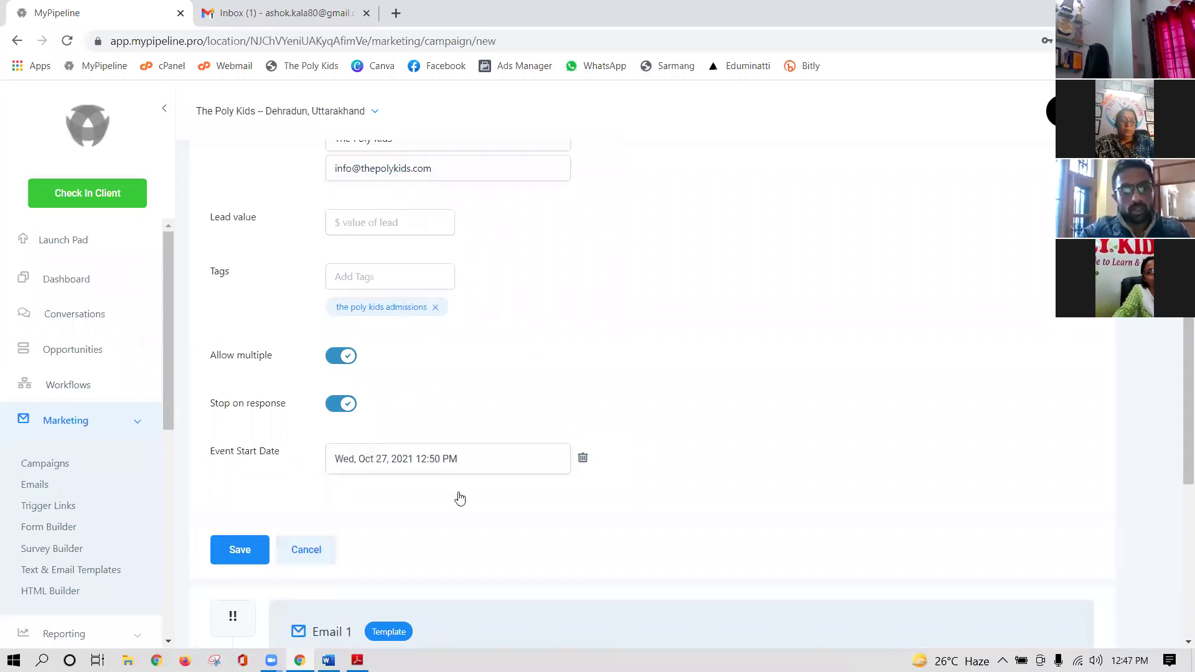
pyautogui.scroll(-8, 459, 497)
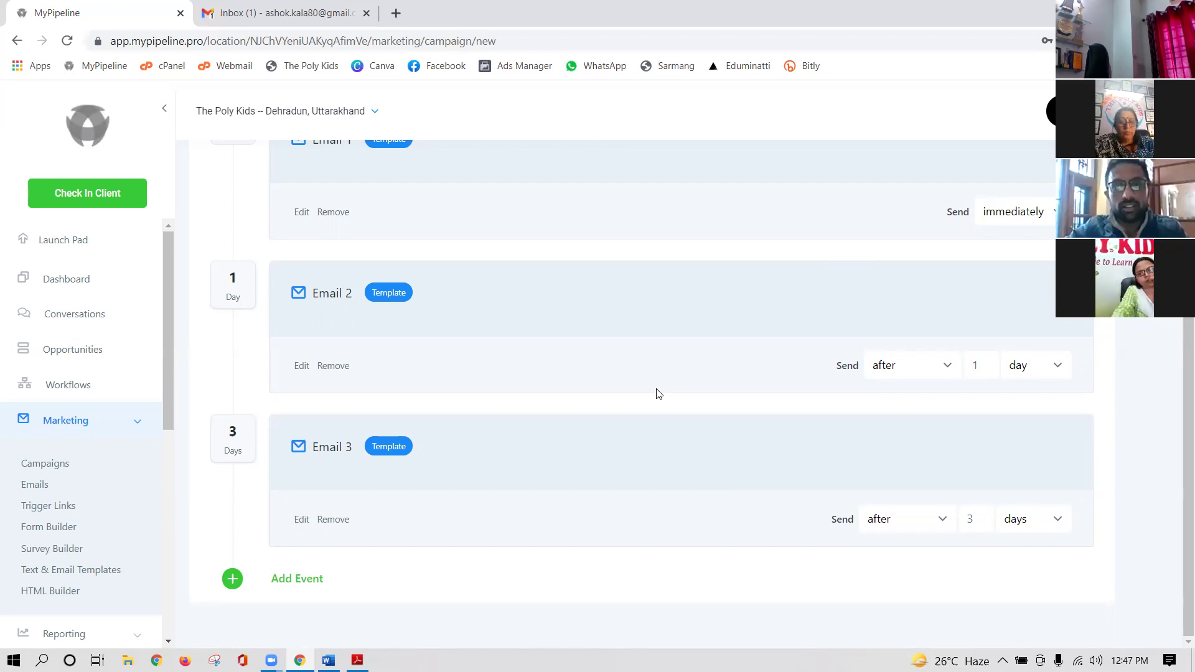
pyautogui.scroll(5, 658, 394)
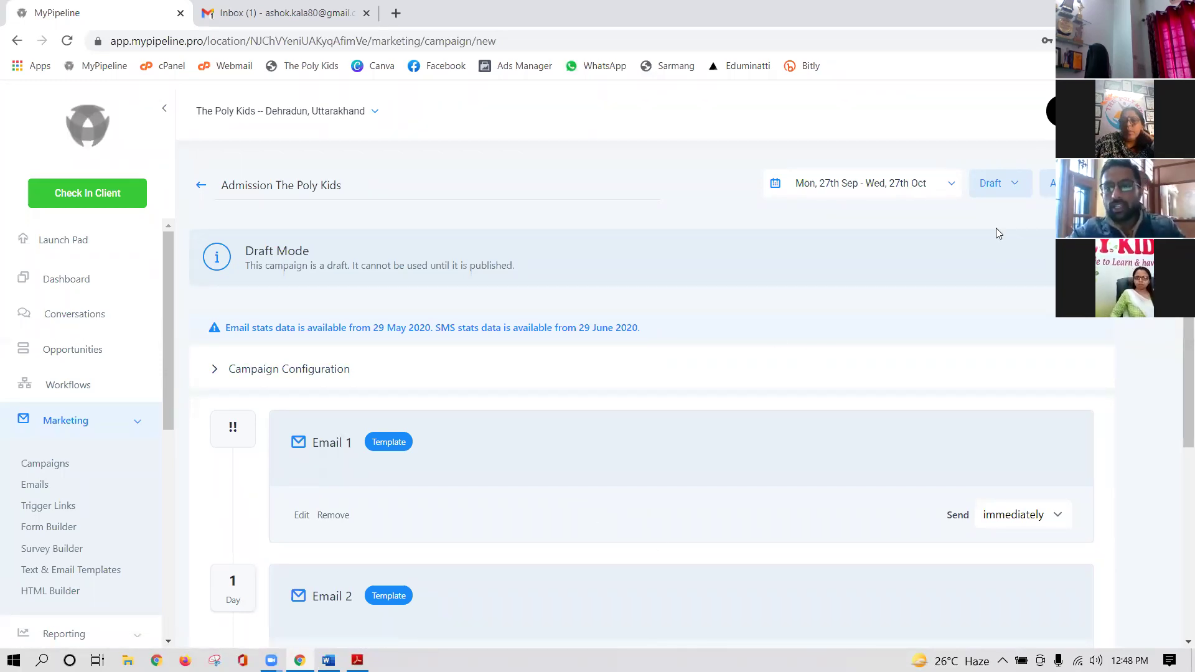
# - Change the campaign status from Draft to Published
pyautogui.click(1049, 183)
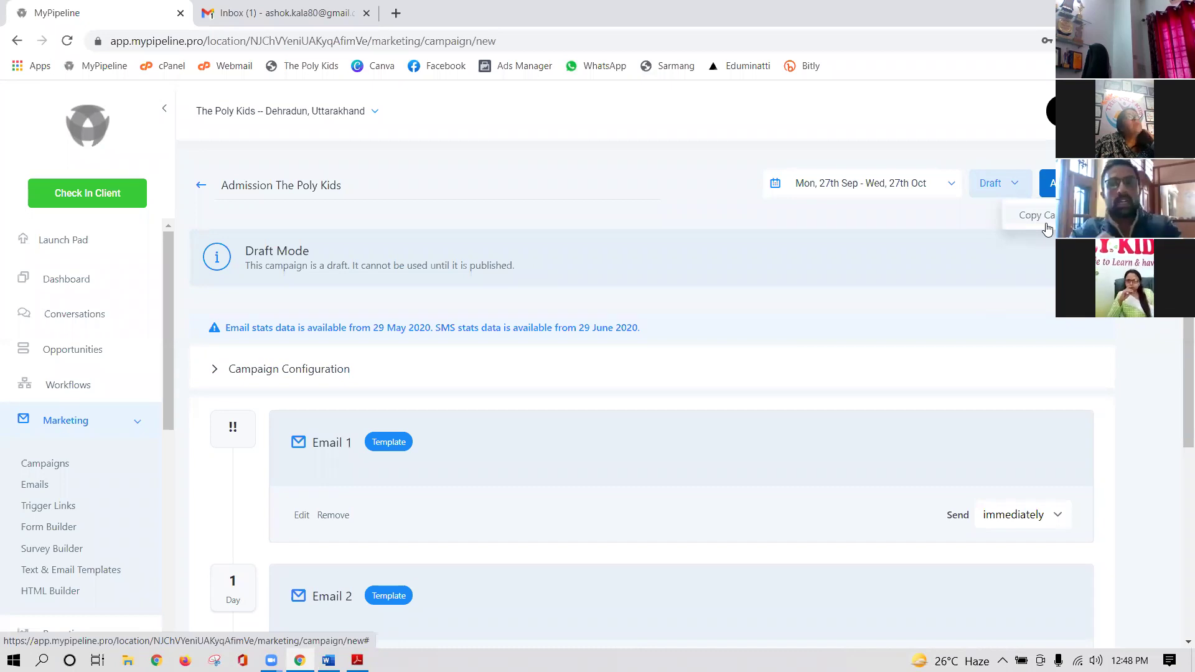
pyautogui.click(1015, 186)
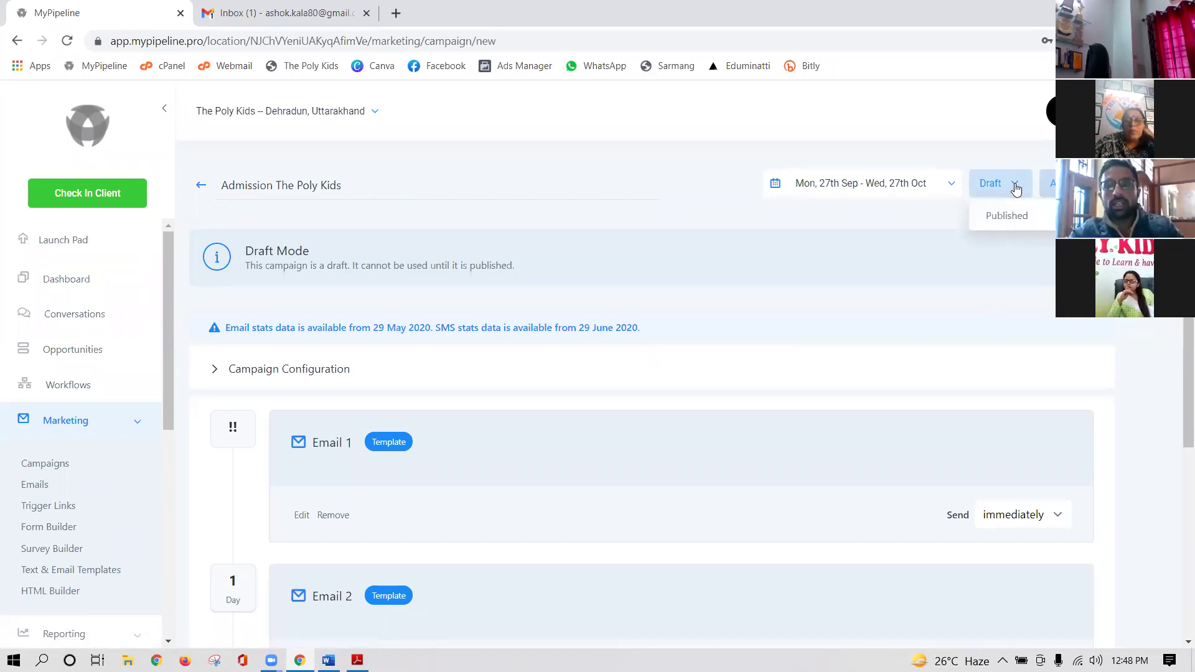
pyautogui.click(1007, 215)
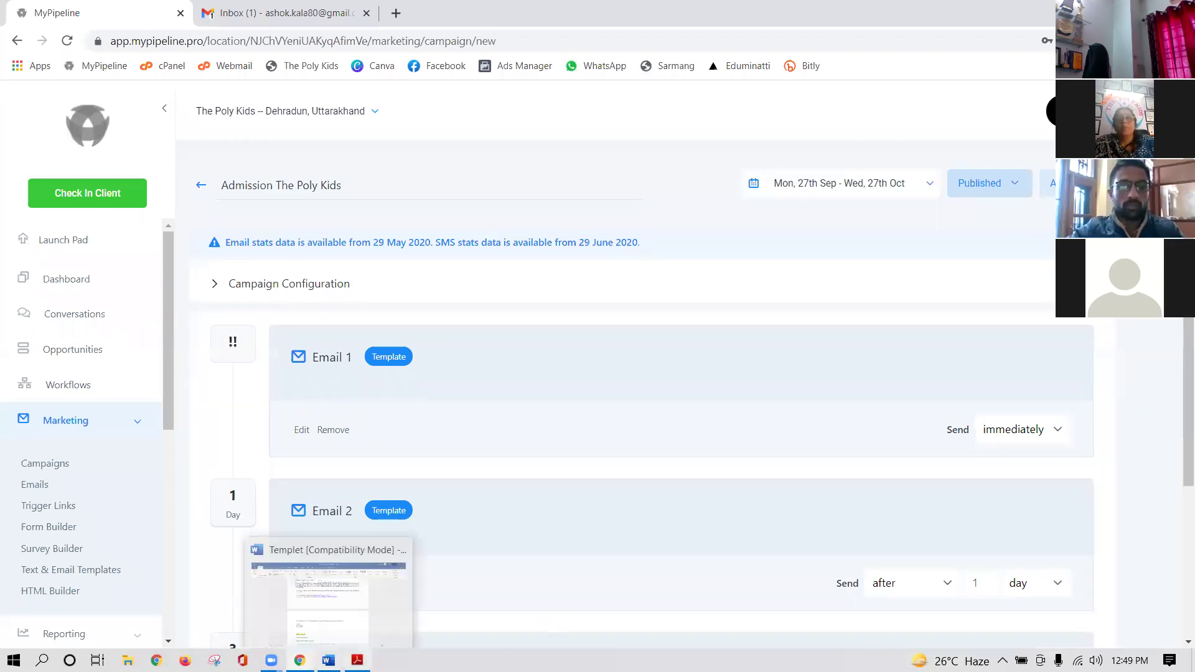
# - Show the Adobe Reader AUTOMATION slide listing the five steps from Tags to Testing
pyautogui.click(357, 660)
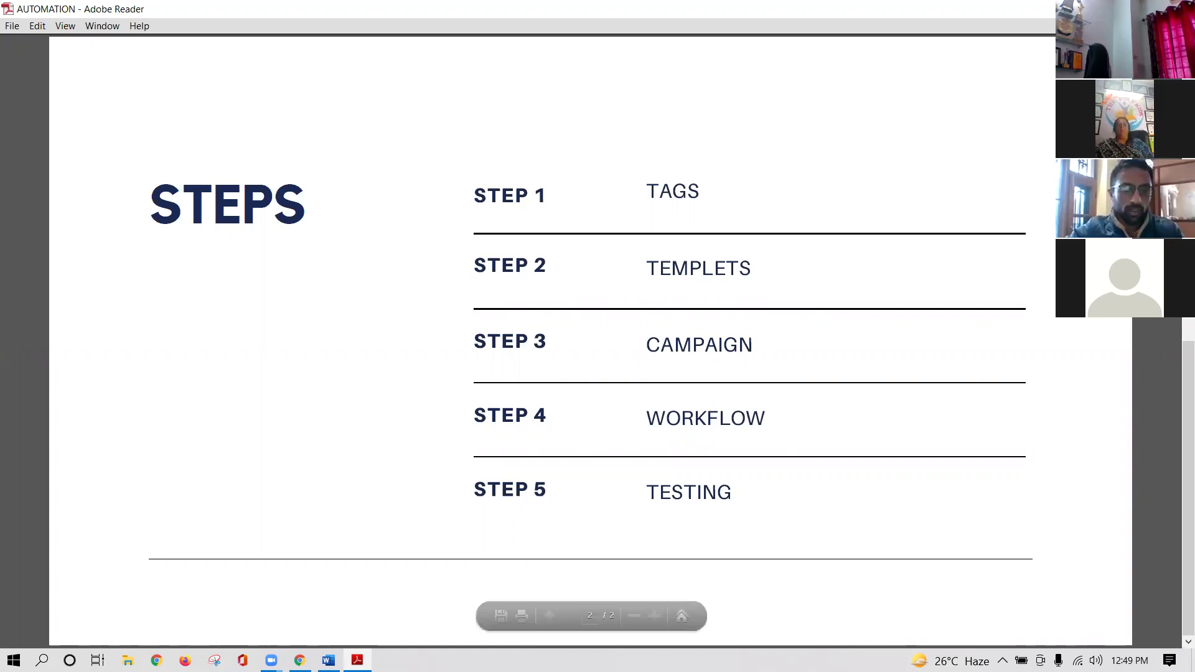
# - Return to Chrome and open the Workflows list in MyPipeline
pyautogui.hotkey('alt', 'Tab')
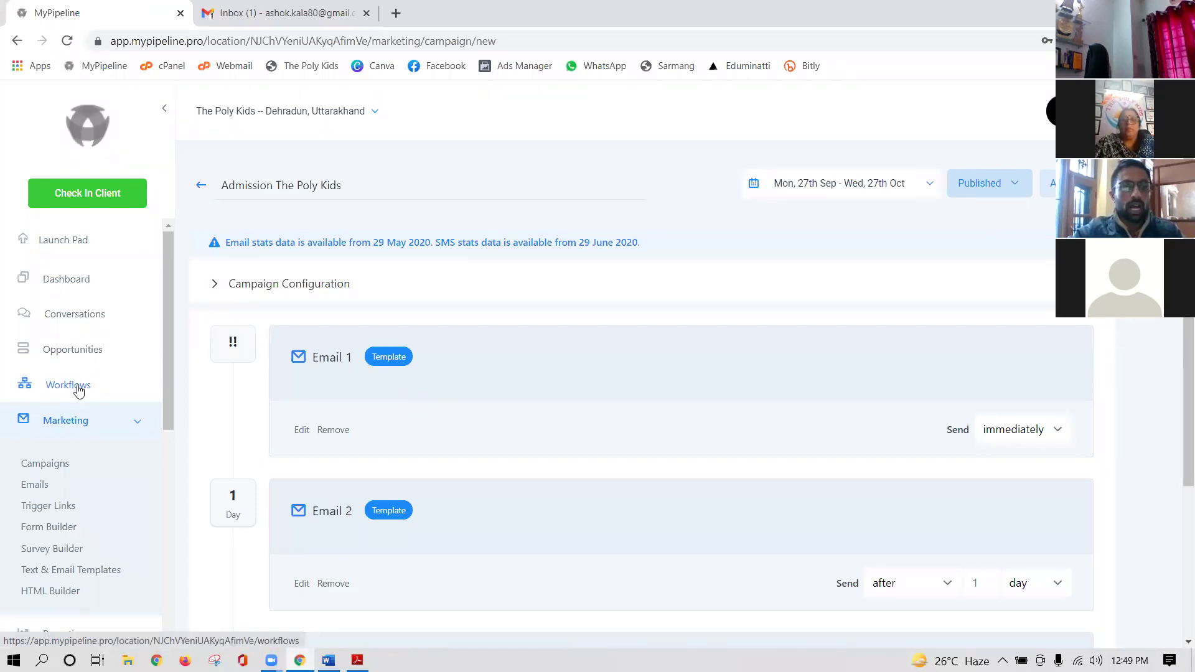
pyautogui.click(78, 390)
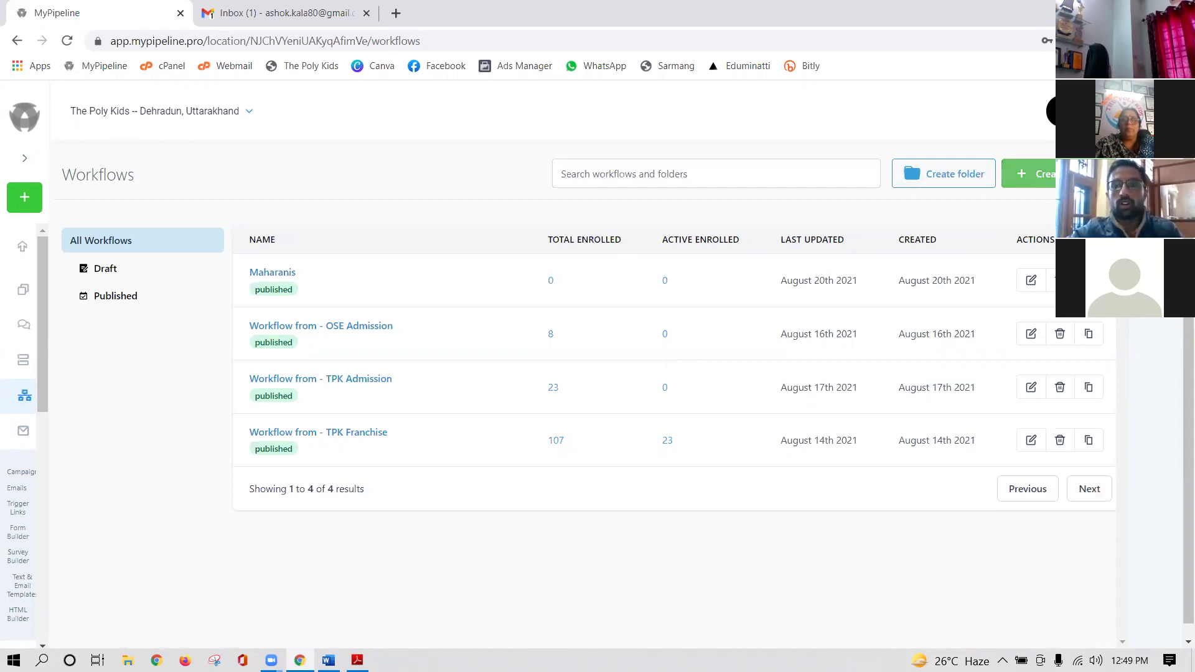
# - Create a new workflow to reach the Select a template page
pyautogui.click(1049, 174)
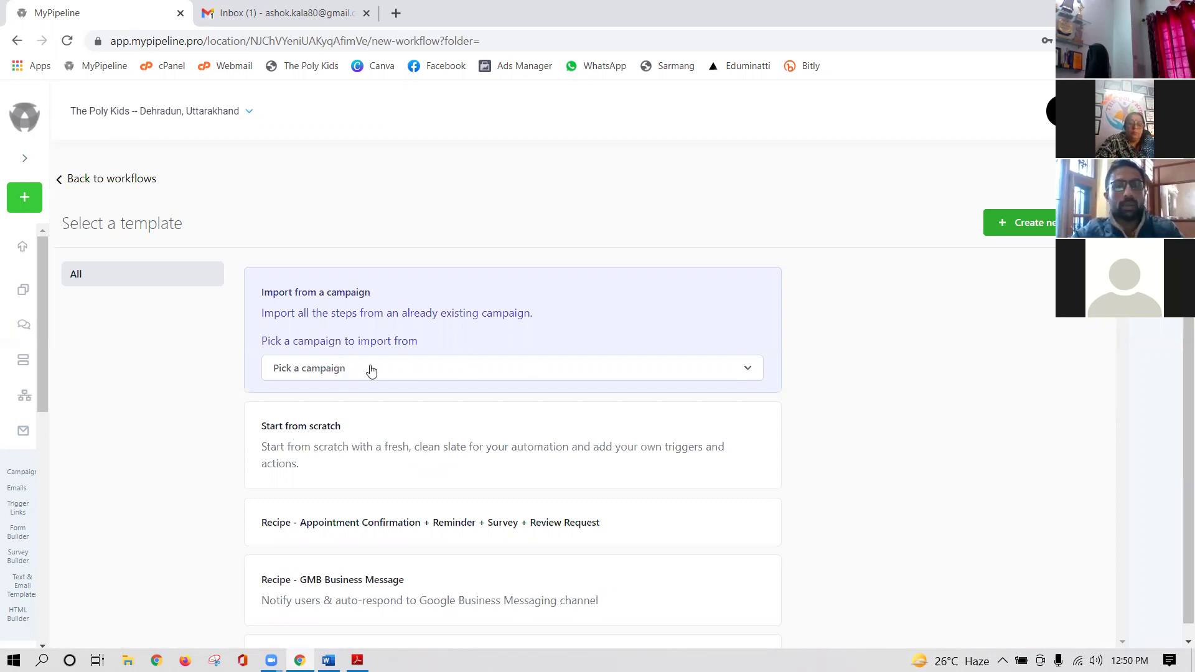
# - Create a new workflow imported from the 'Admission The Poly Kids' campaign
pyautogui.click(719, 374)
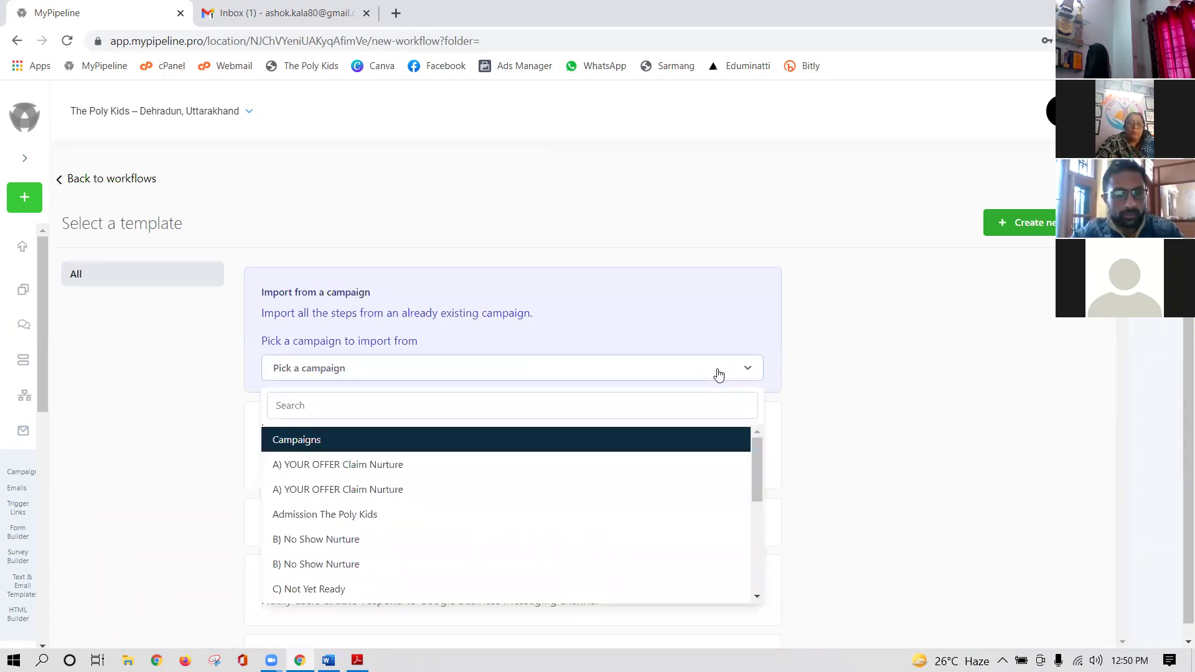
pyautogui.scroll(-2, 402, 517)
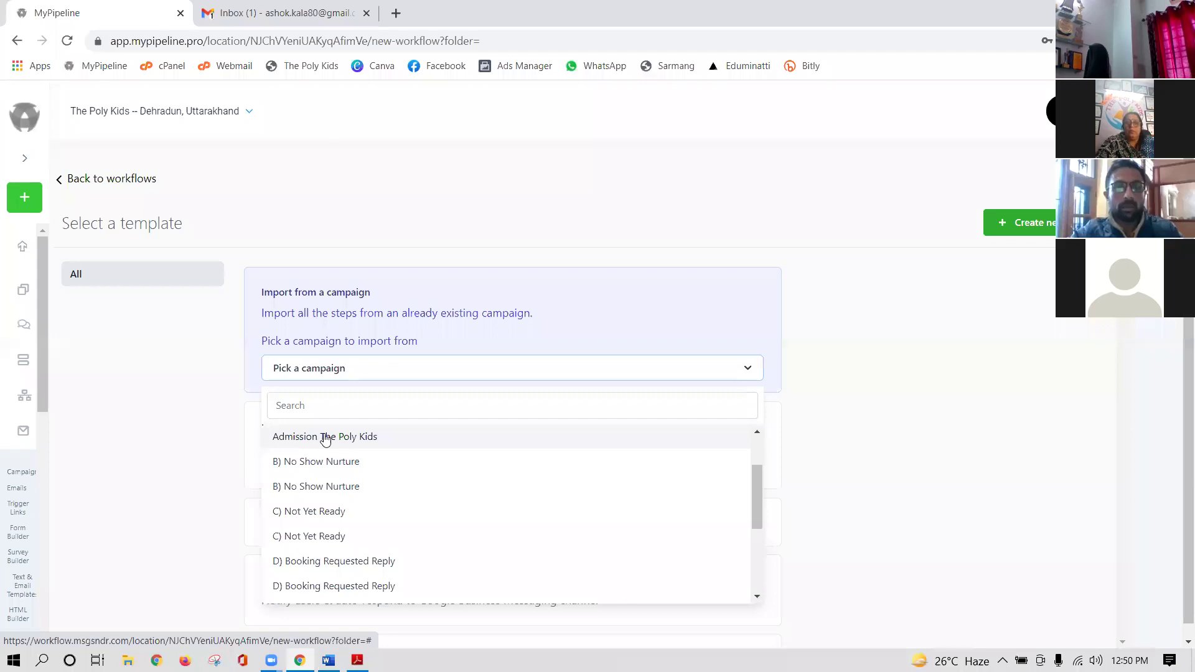
pyautogui.scroll(2, 305, 489)
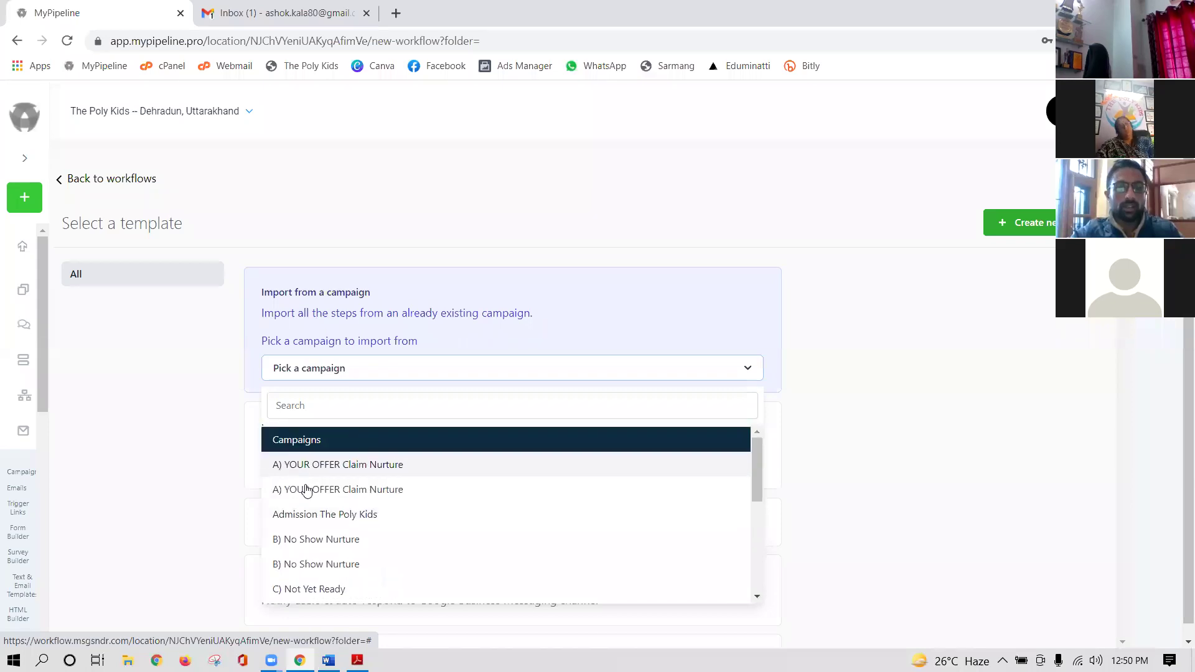
pyautogui.click(339, 517)
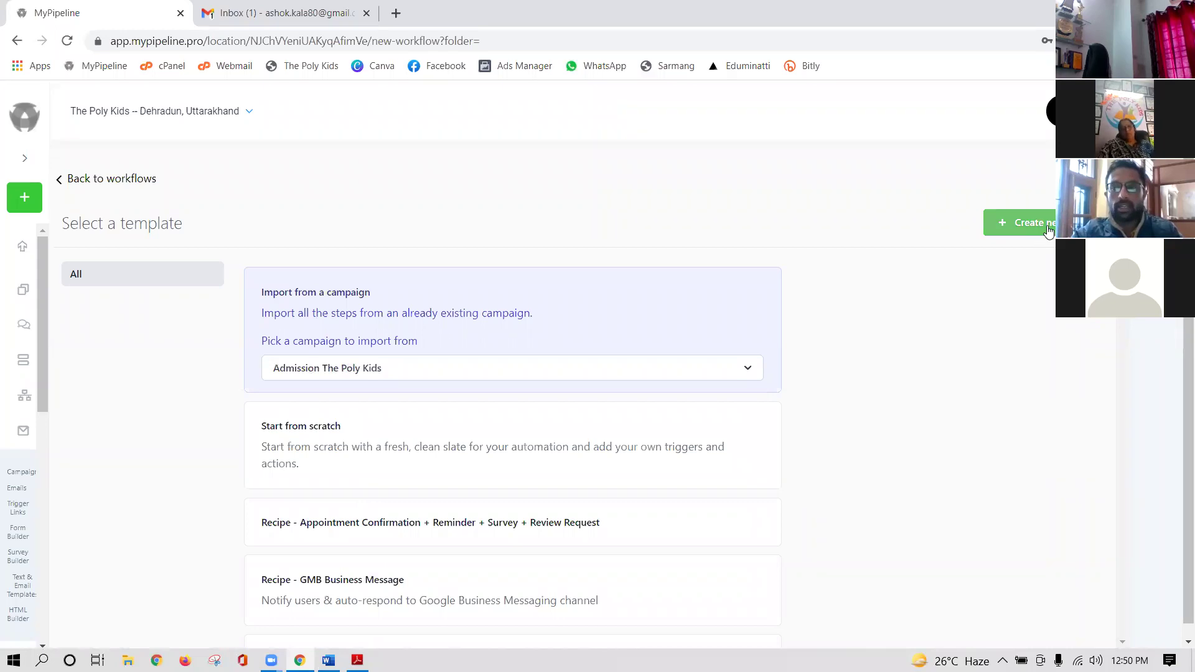
pyautogui.click(1021, 223)
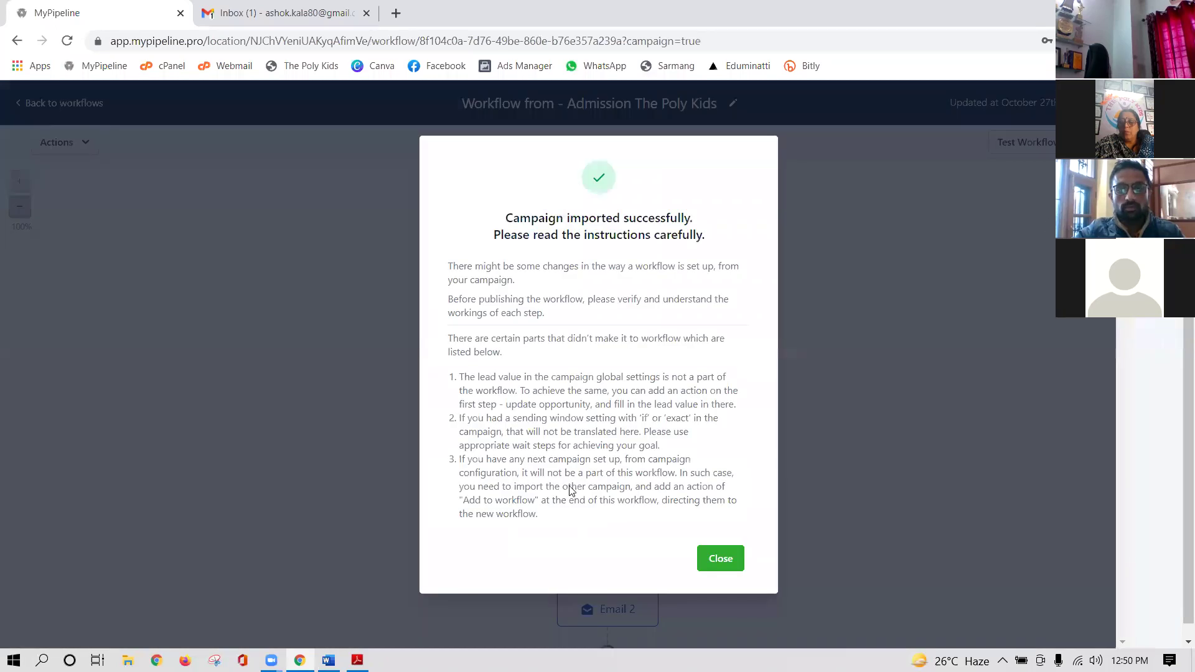
# - Close the import notice and review the imported tag, Email 1, Wait and Email 2 steps
pyautogui.click(721, 558)
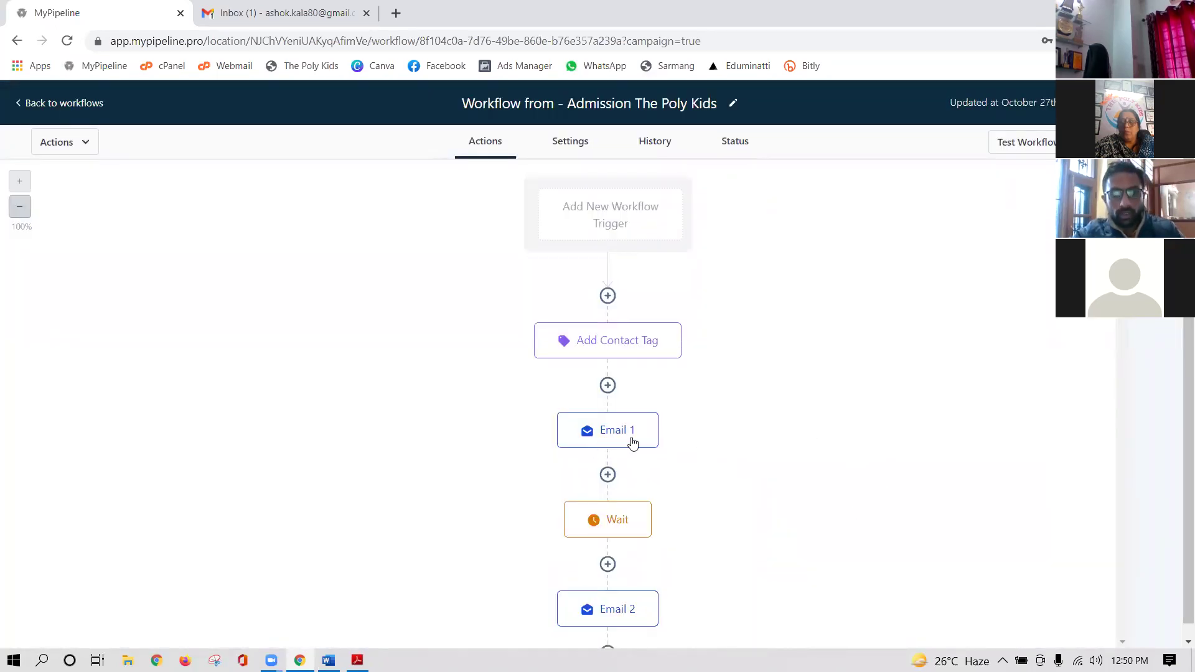
pyautogui.scroll(-4, 691, 522)
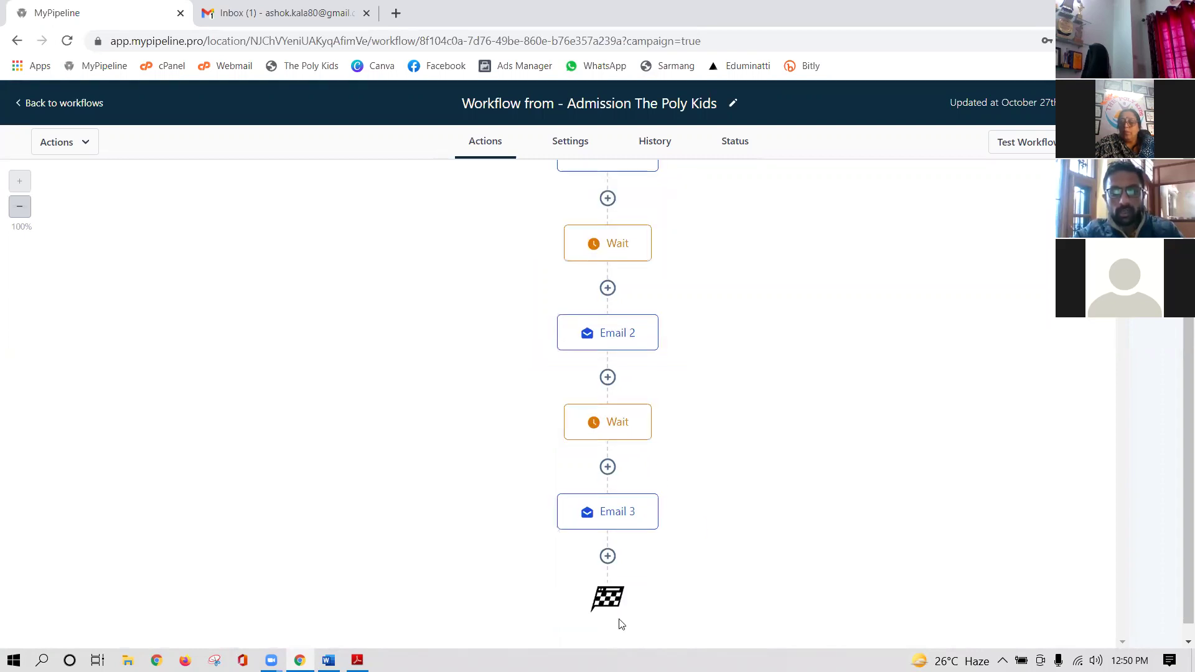
pyautogui.scroll(-1, 648, 473)
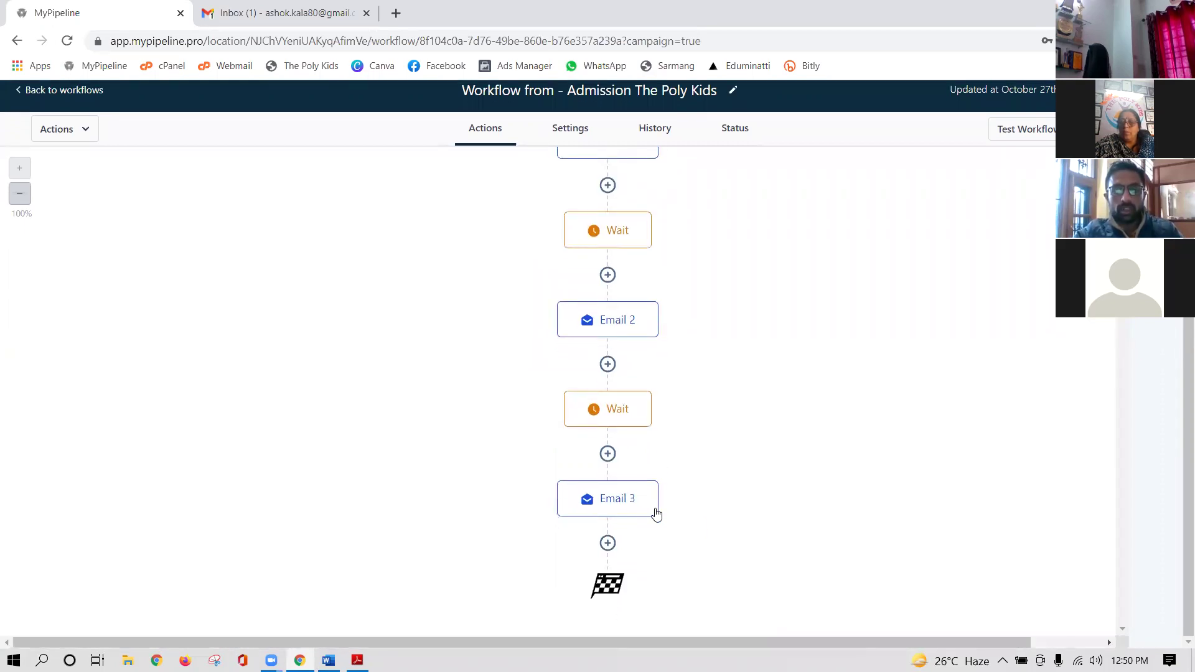
pyautogui.scroll(2, 679, 480)
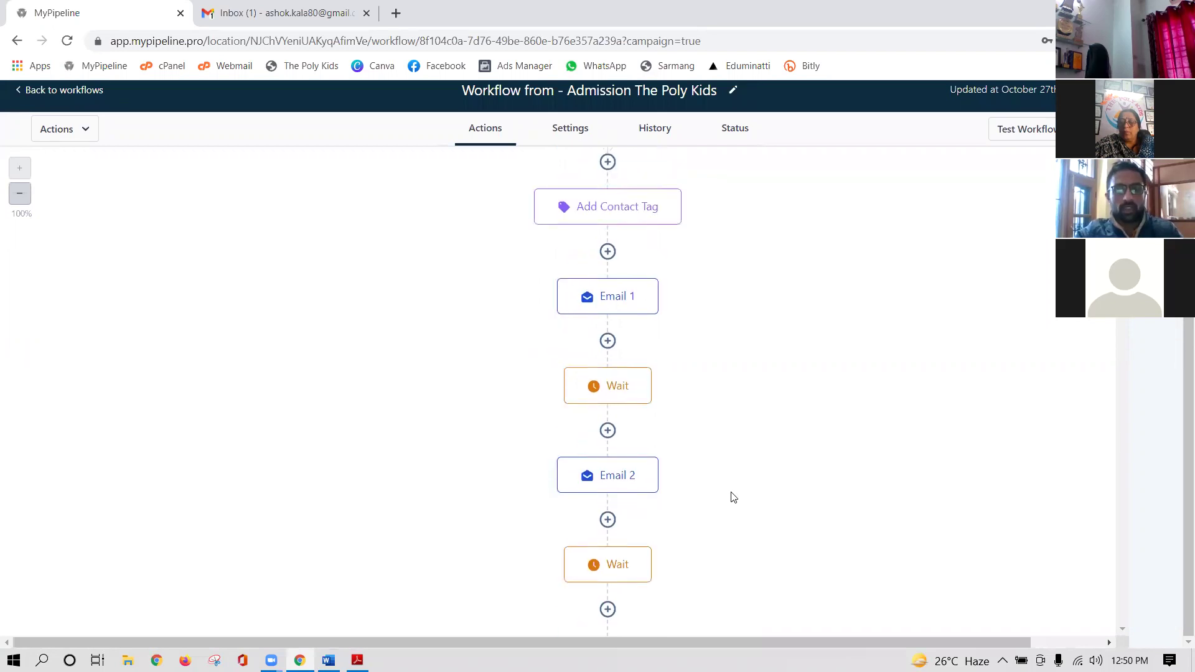
pyautogui.scroll(2, 733, 496)
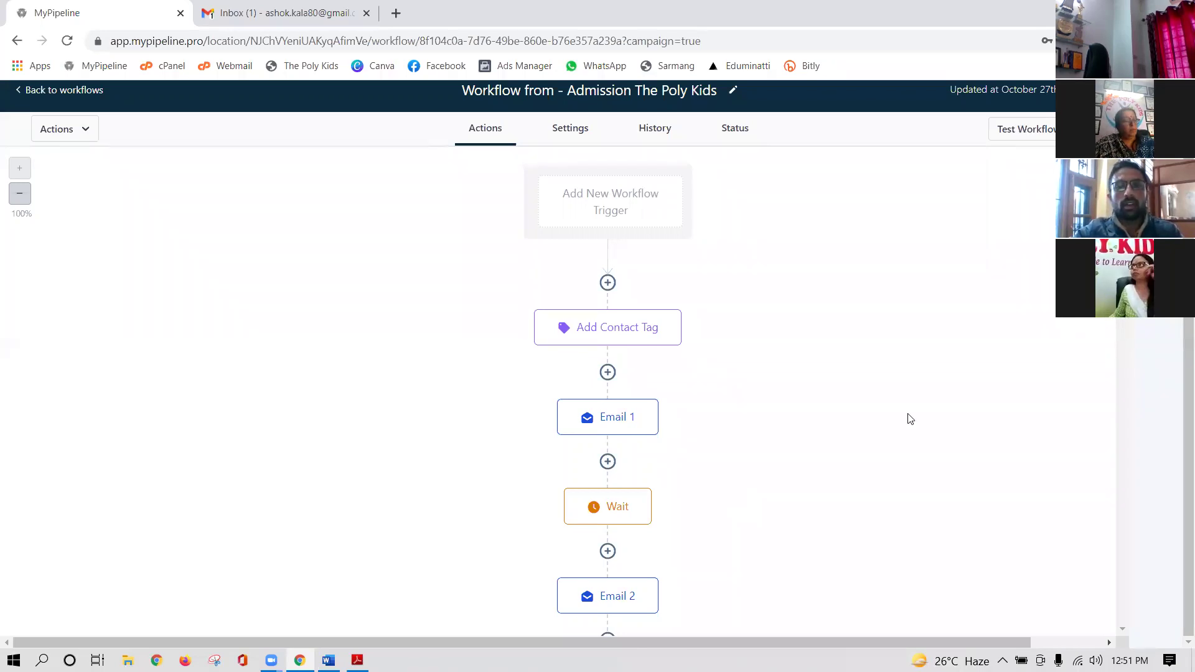
pyautogui.scroll(1, 789, 224)
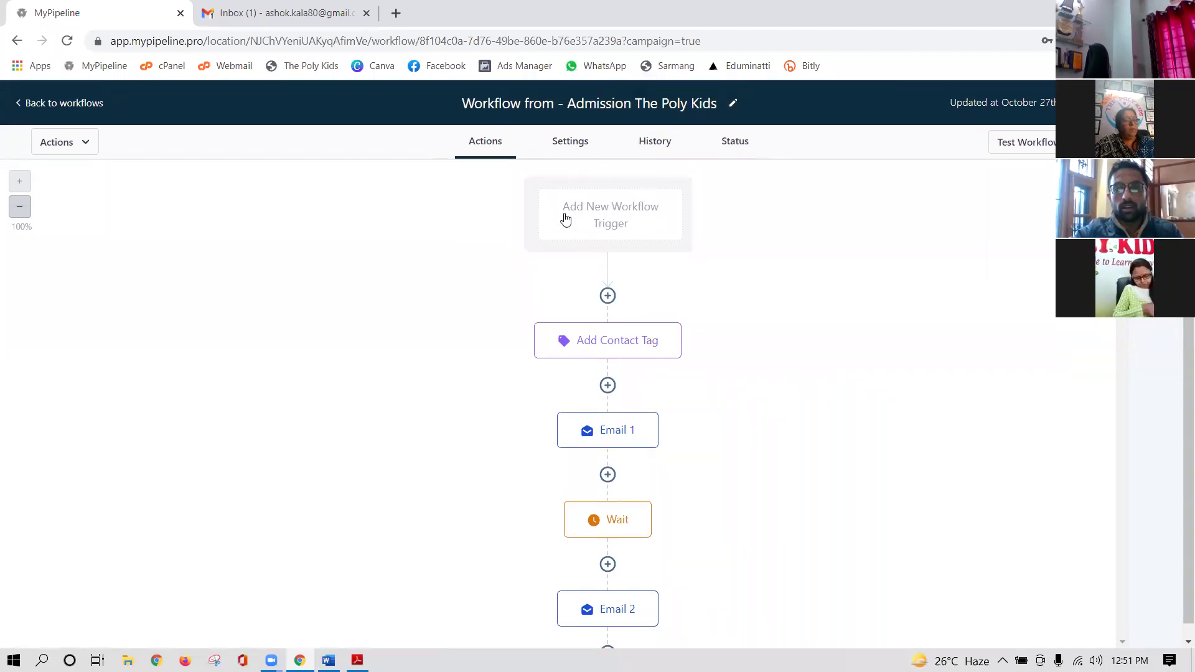
# - Add a new workflow trigger, edit its 'New Trigger' name and view the trigger types
pyautogui.click(625, 225)
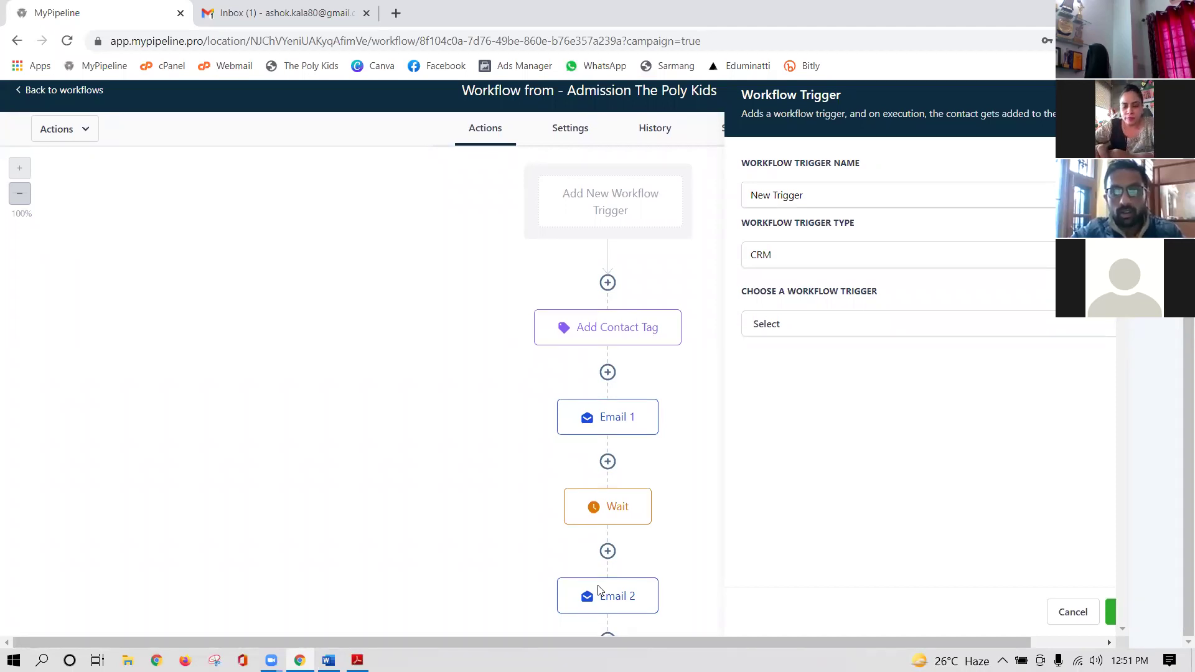
pyautogui.scroll(-4, 598, 590)
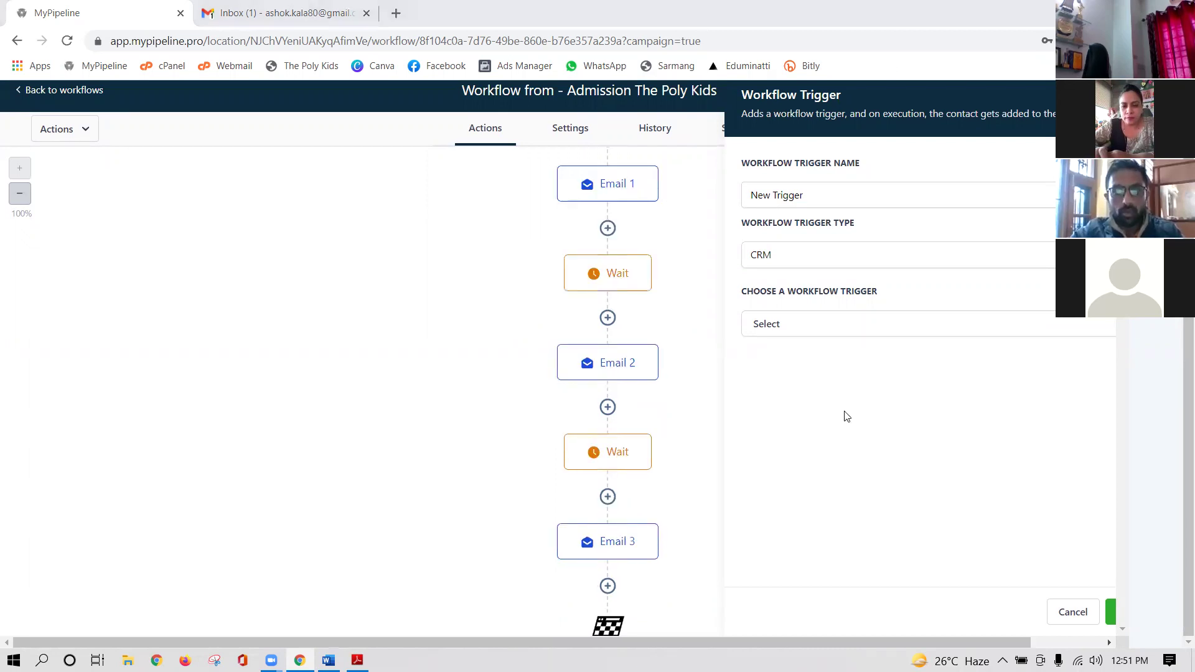
pyautogui.scroll(5, 643, 485)
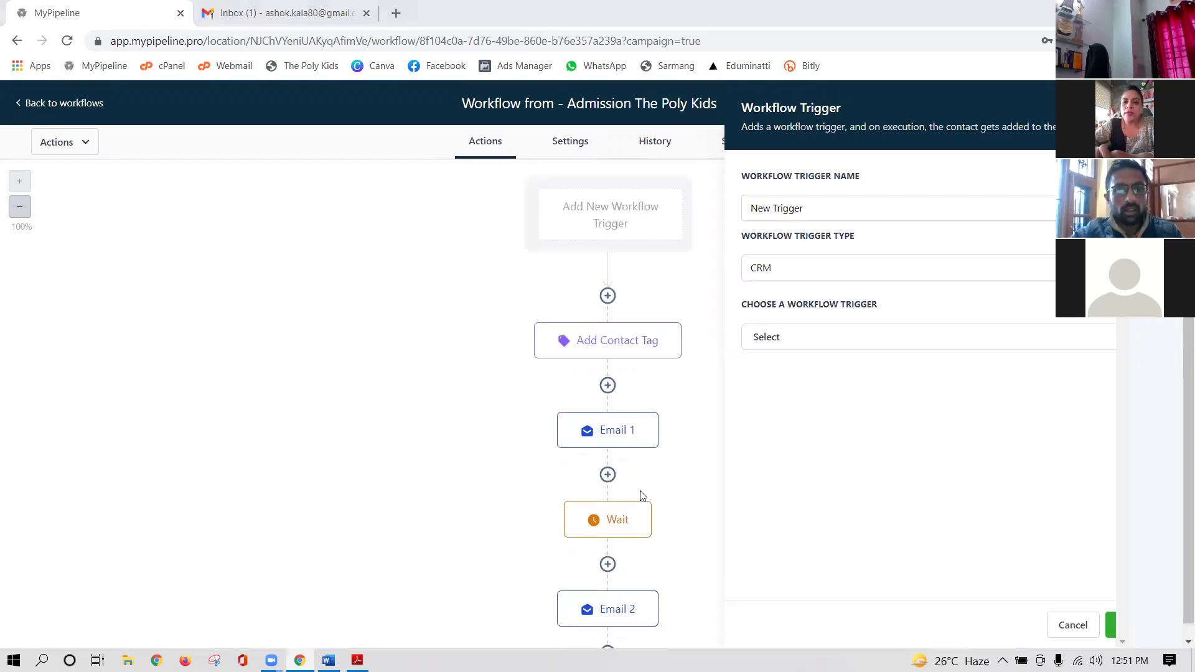
pyautogui.scroll(-5, 643, 496)
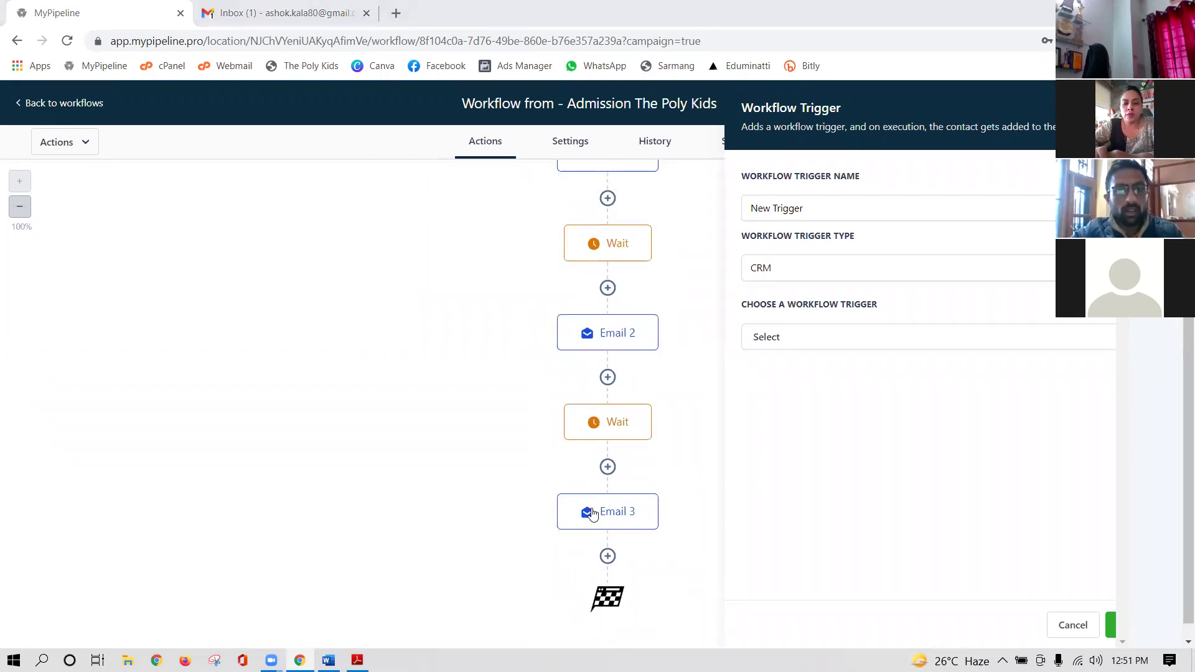
pyautogui.scroll(5, 479, 436)
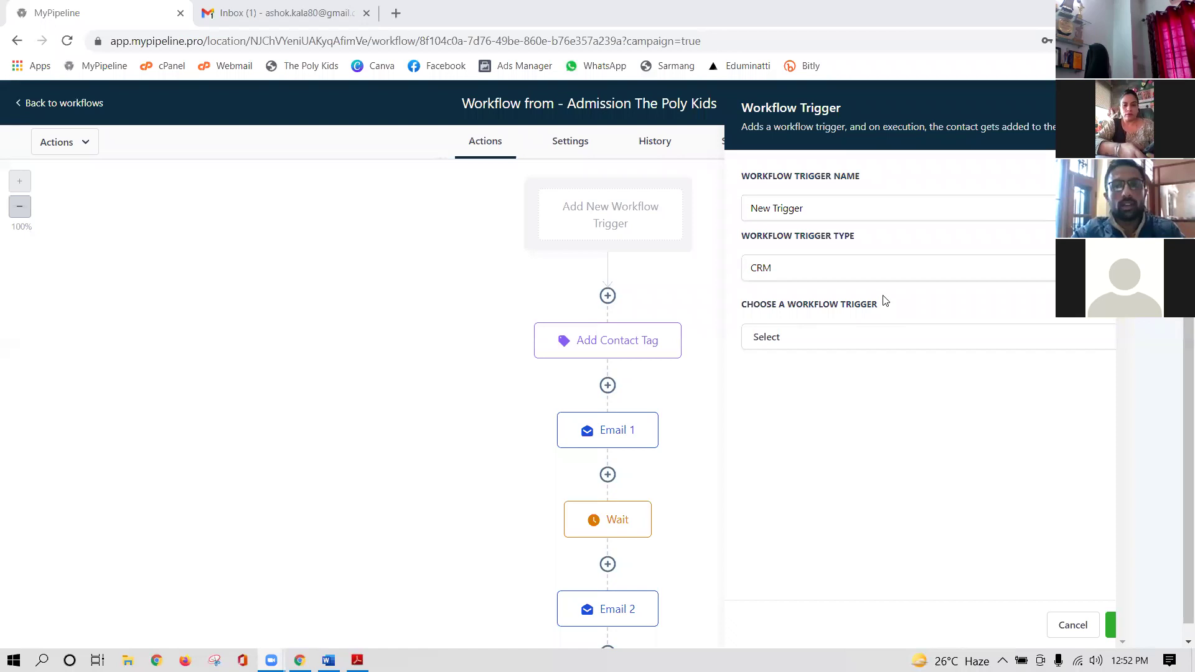
pyautogui.click(816, 207)
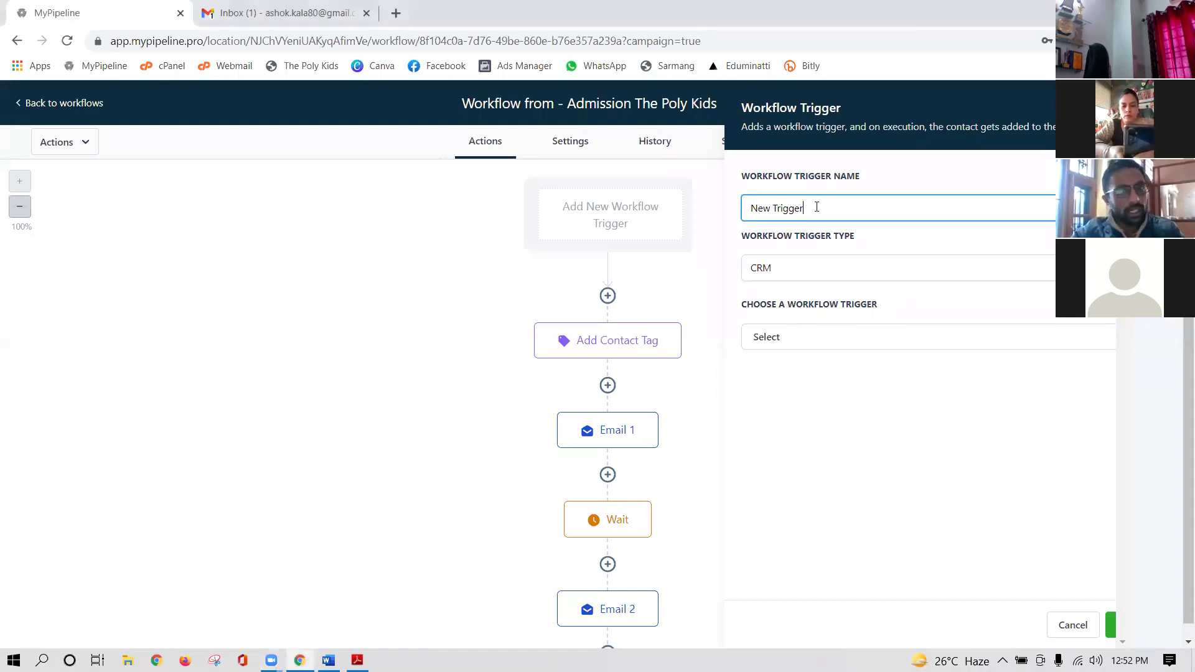
pyautogui.click(793, 272)
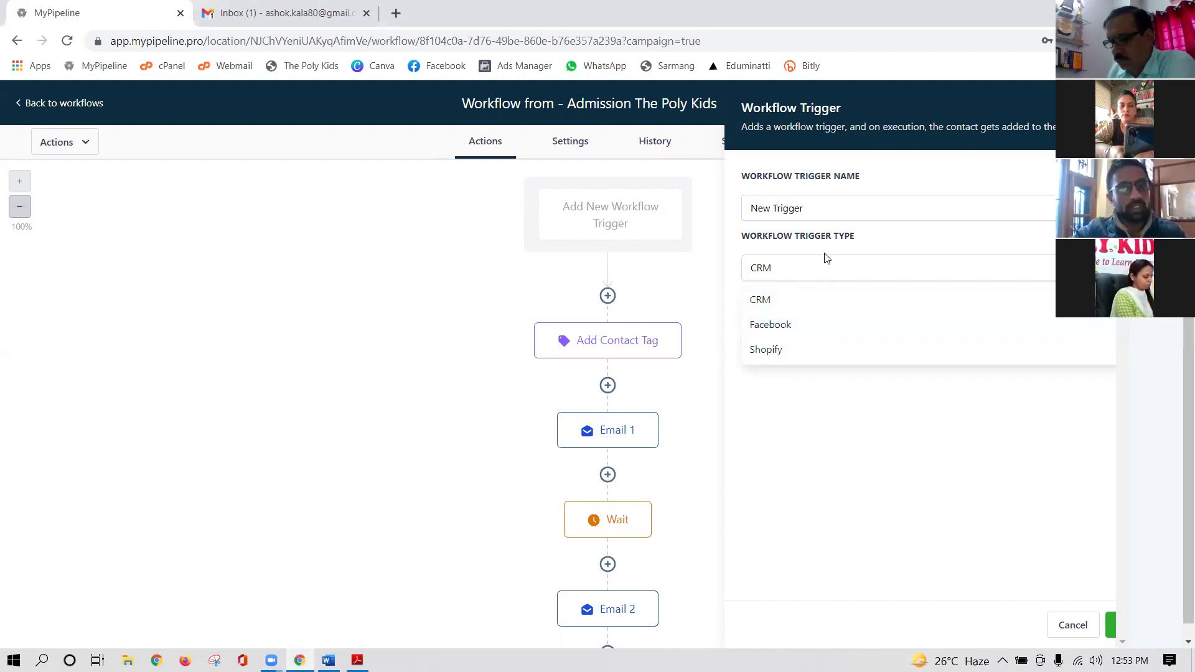
# - Keep the CRM trigger type and choose Contact Tag as the workflow trigger
pyautogui.click(877, 238)
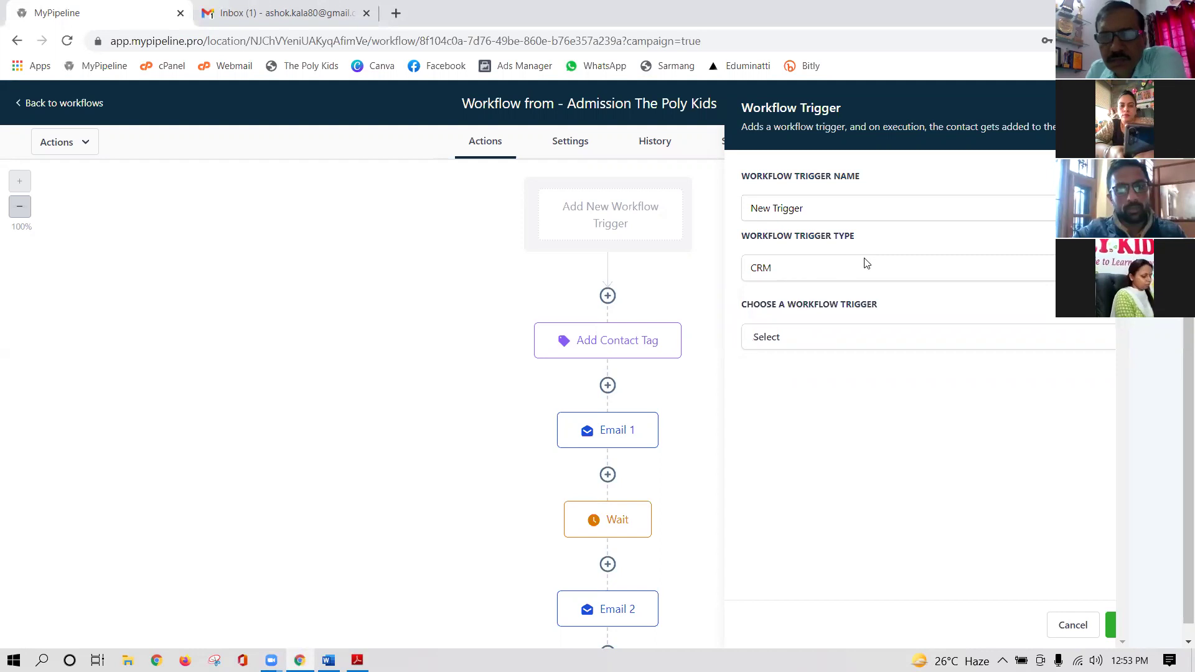
pyautogui.click(782, 341)
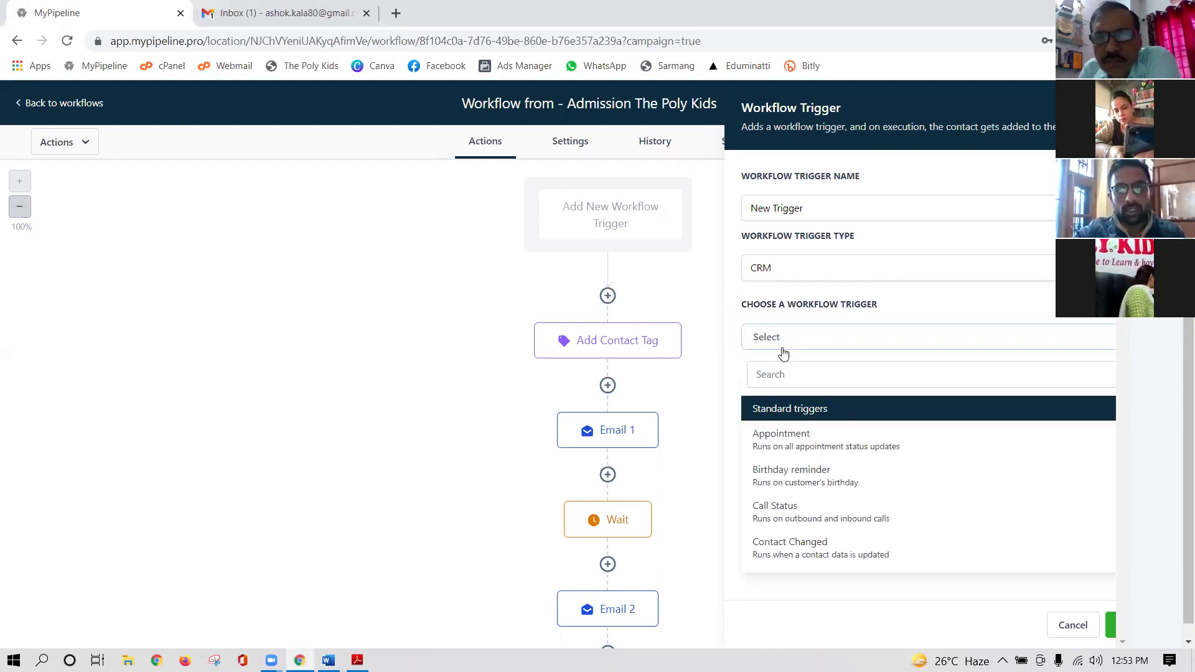
pyautogui.scroll(-2, 792, 461)
pyautogui.scroll(-3, 790, 476)
pyautogui.scroll(5, 790, 480)
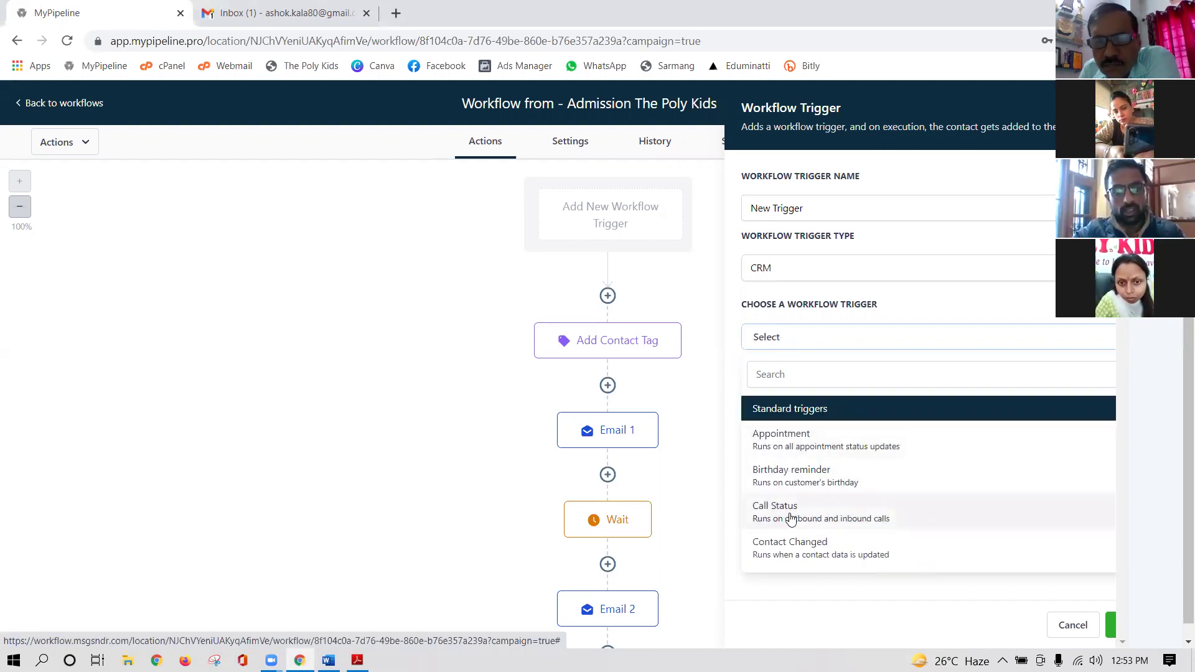
pyautogui.scroll(-1, 790, 519)
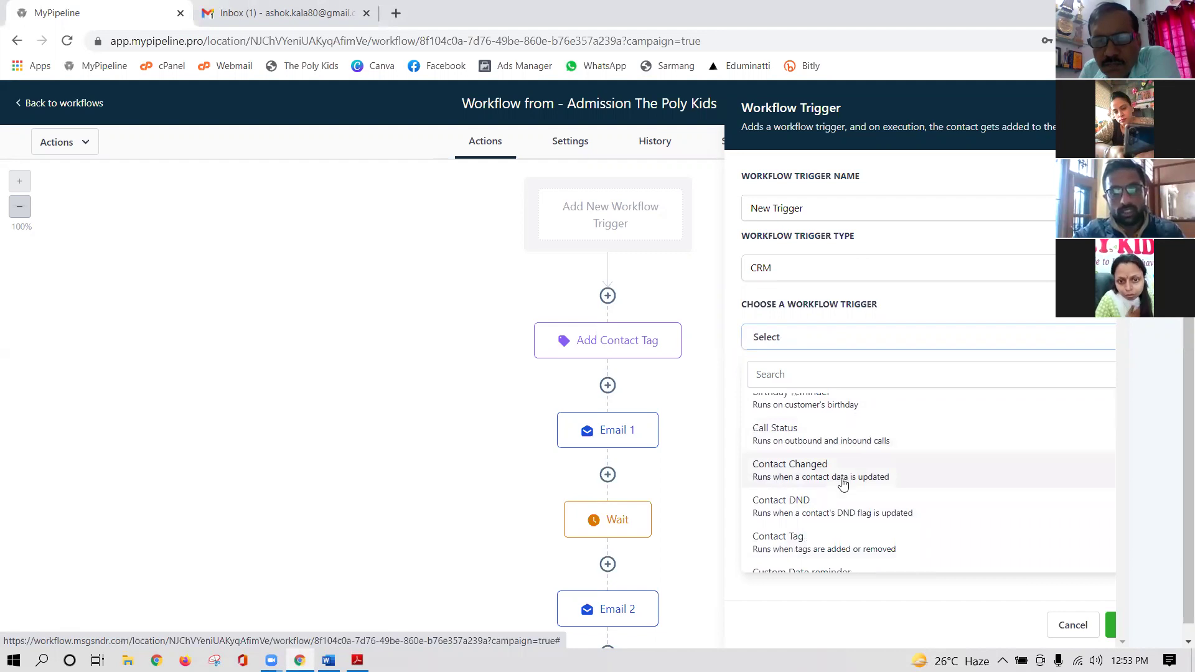
pyautogui.scroll(-1, 802, 515)
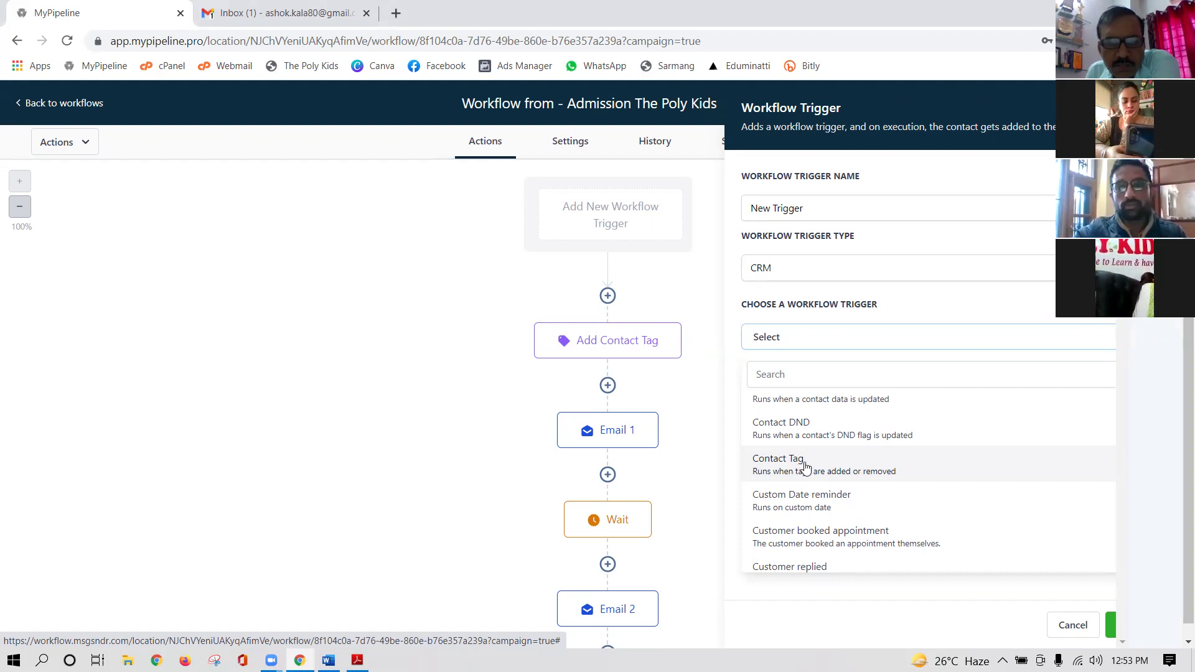
pyautogui.click(803, 468)
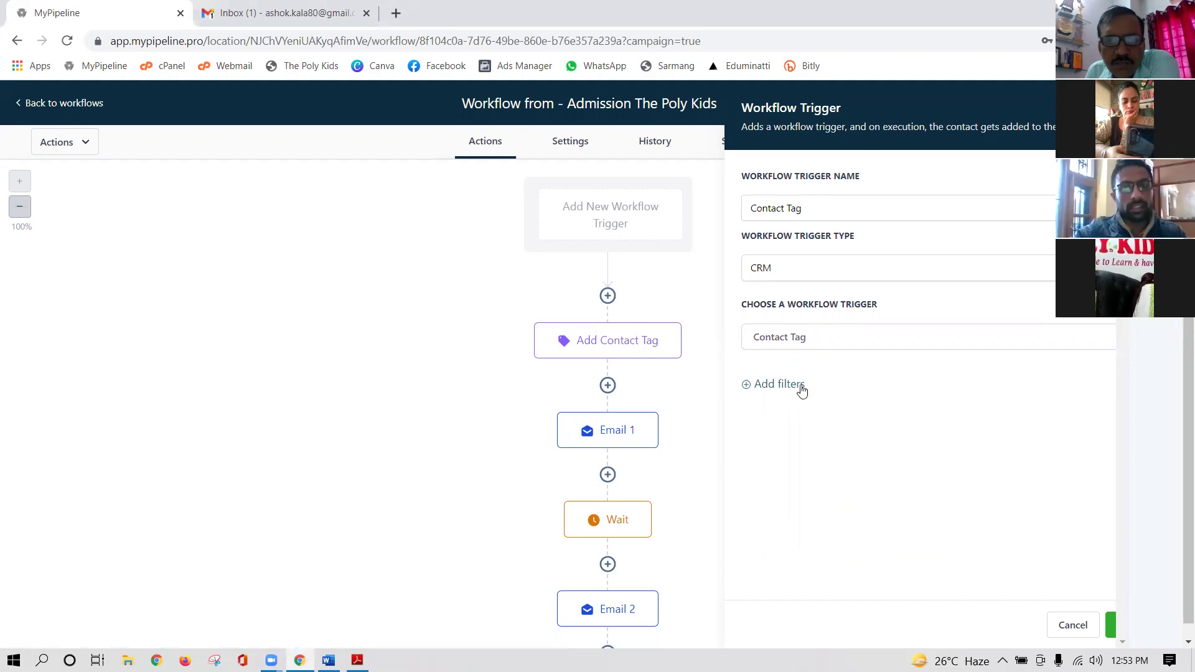
# - Add a Tag Added filter for the tag 'the poly kids admissions'
pyautogui.click(770, 386)
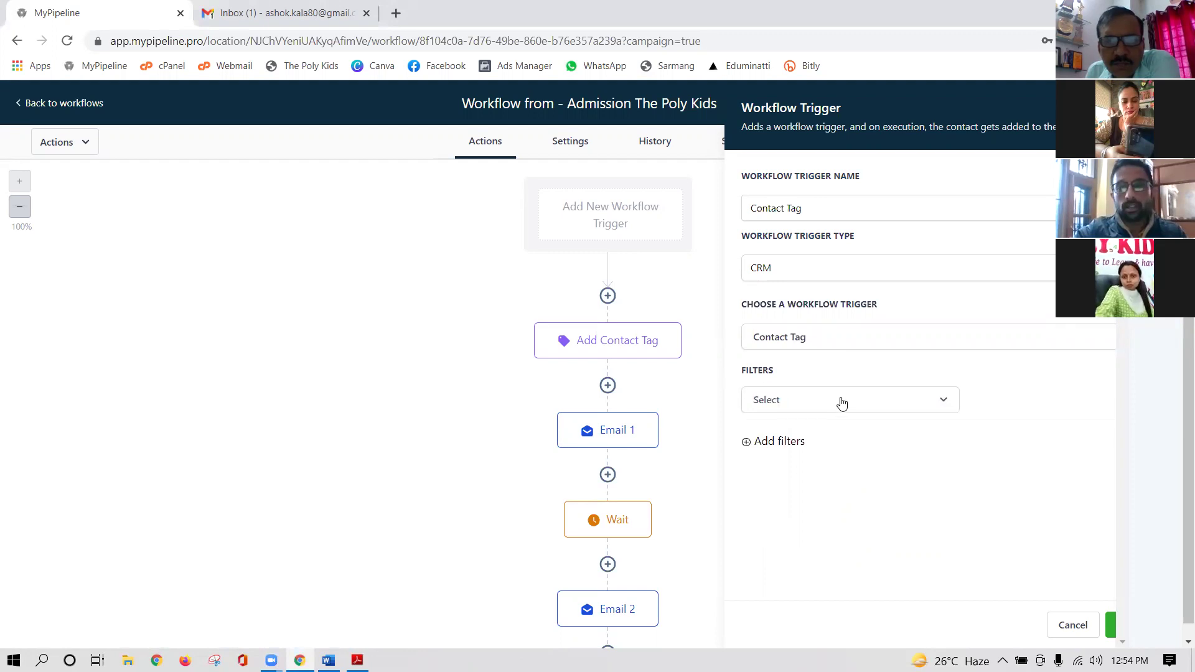
pyautogui.click(944, 400)
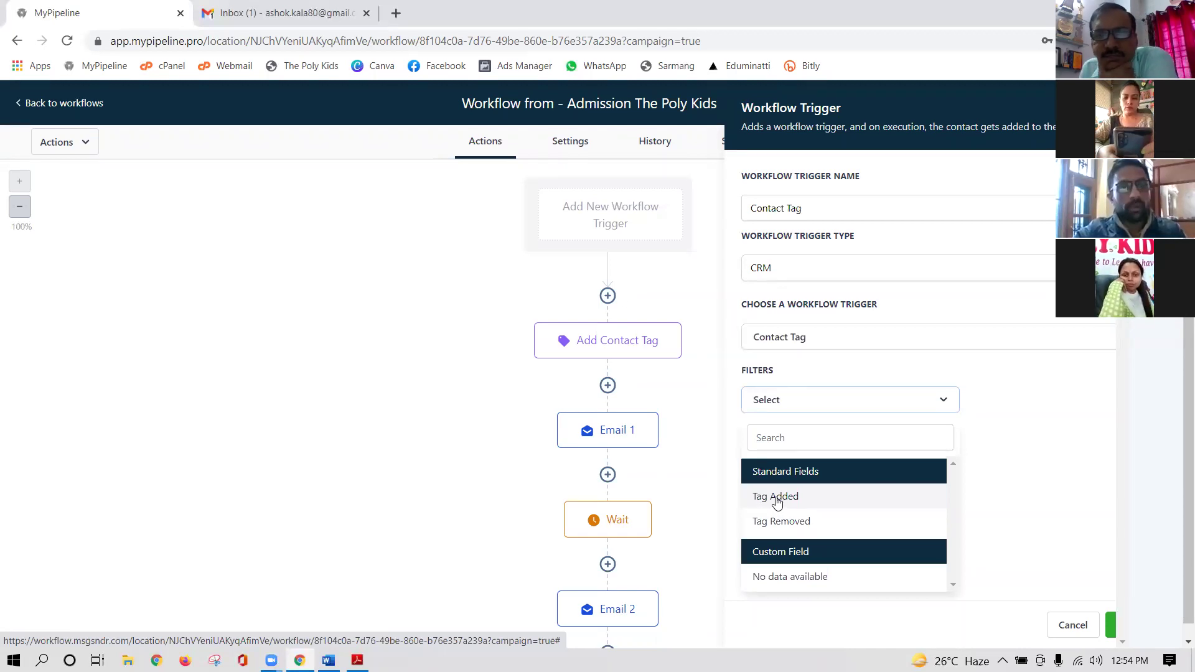
pyautogui.click(776, 501)
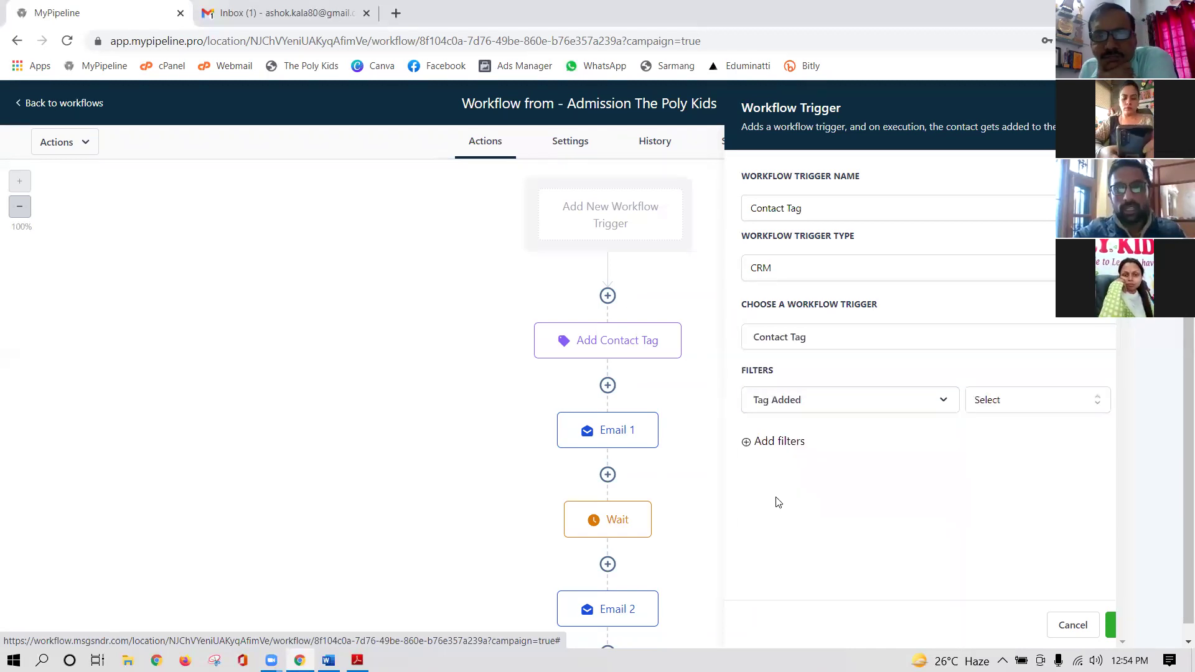
pyautogui.click(1023, 405)
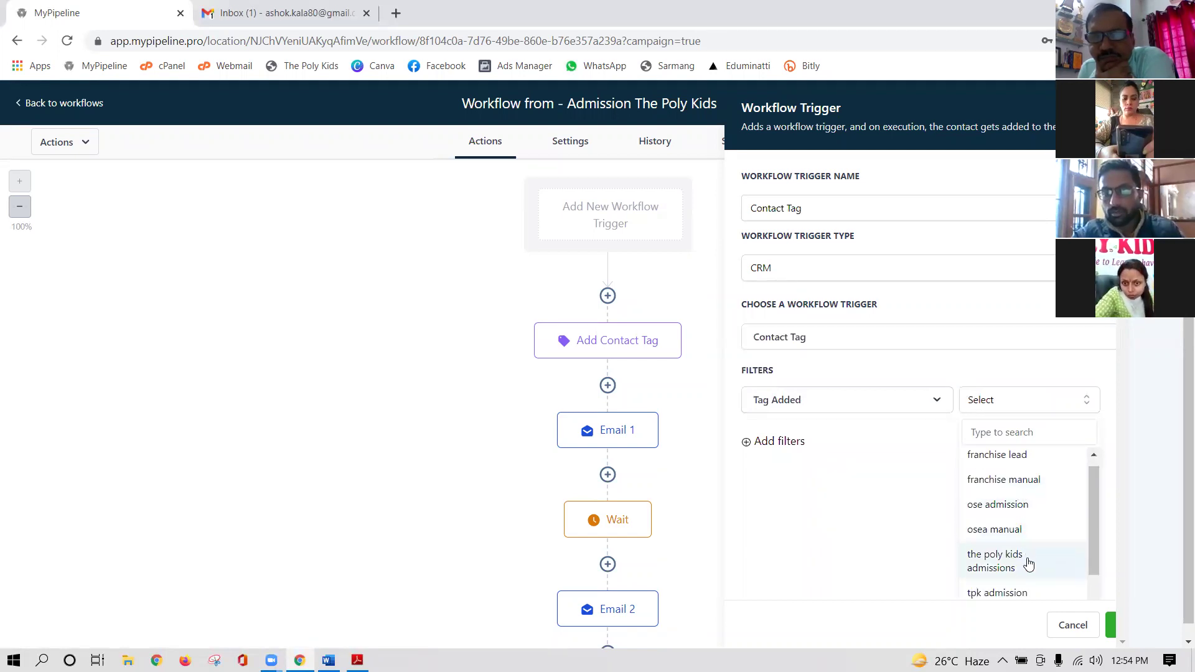
pyautogui.scroll(-3, 1030, 569)
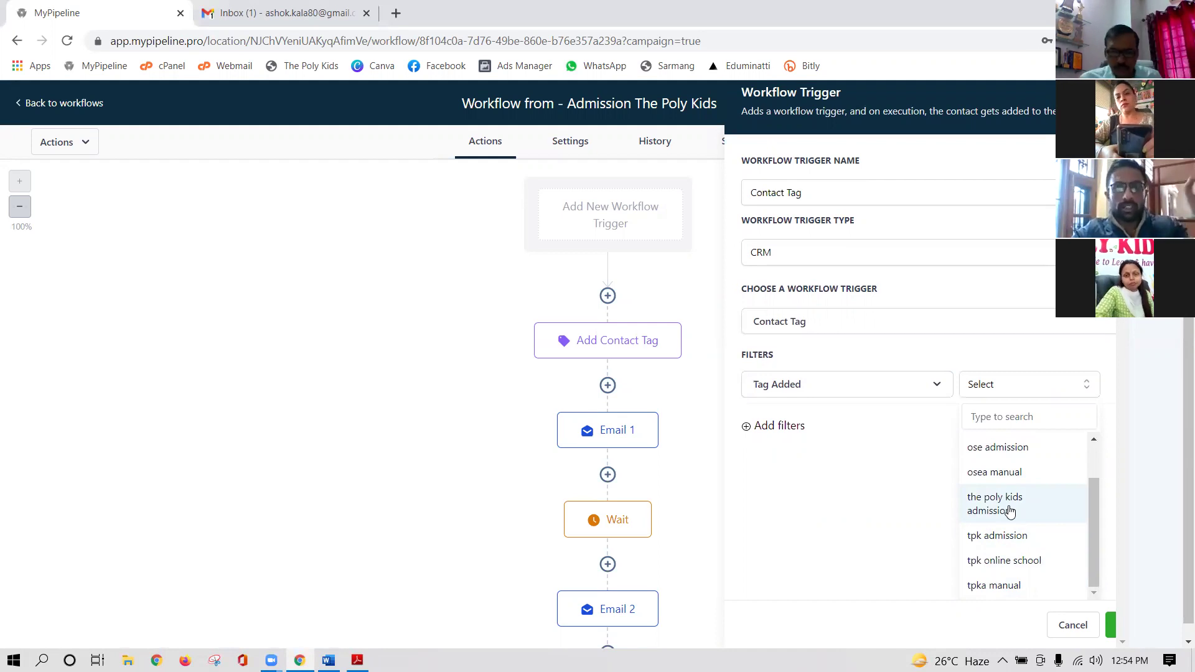
pyautogui.click(998, 509)
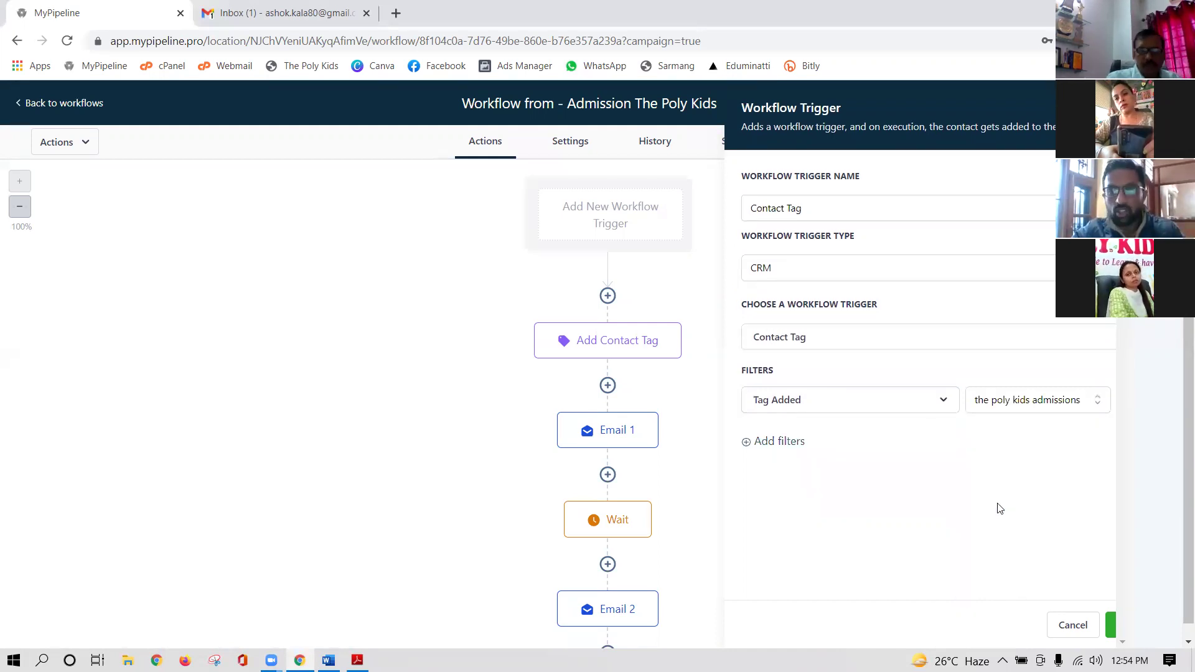
# - Remove the extra empty filter row and save the Contact Tag trigger
pyautogui.click(785, 441)
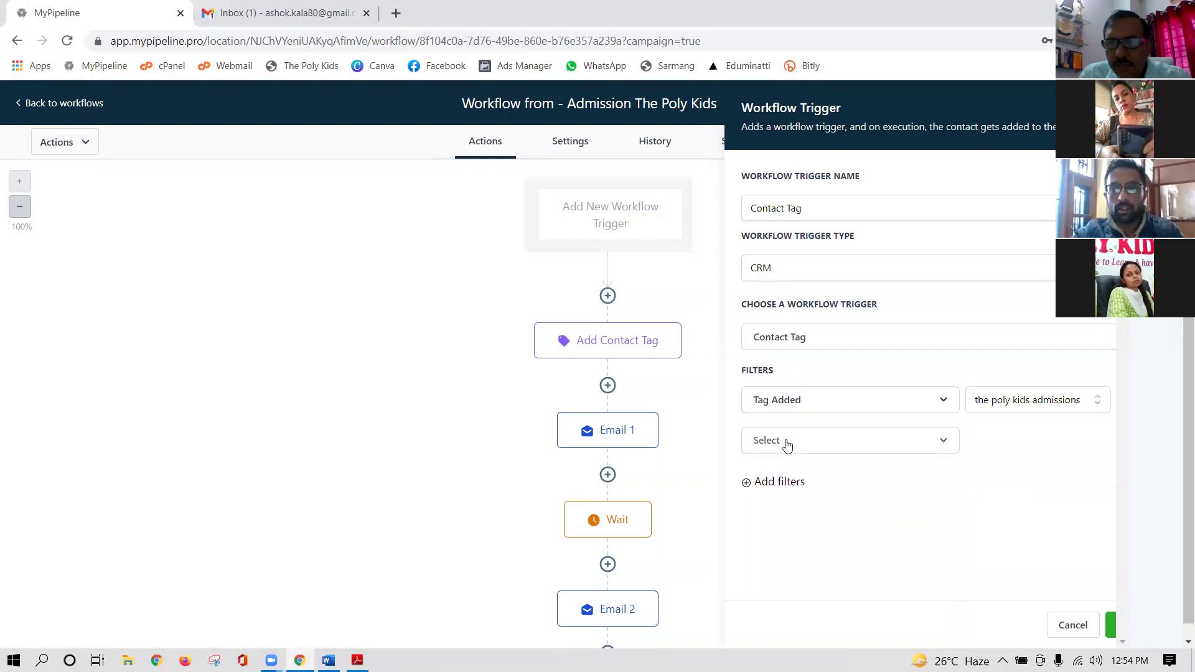
pyautogui.click(874, 441)
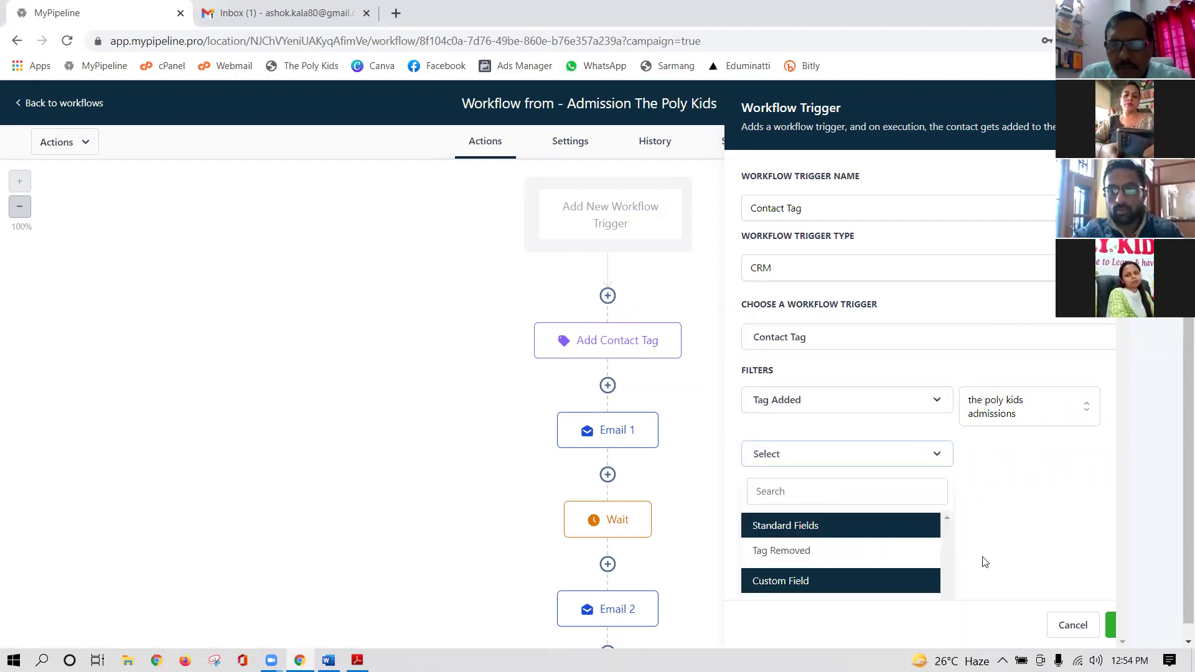
pyautogui.click(1028, 492)
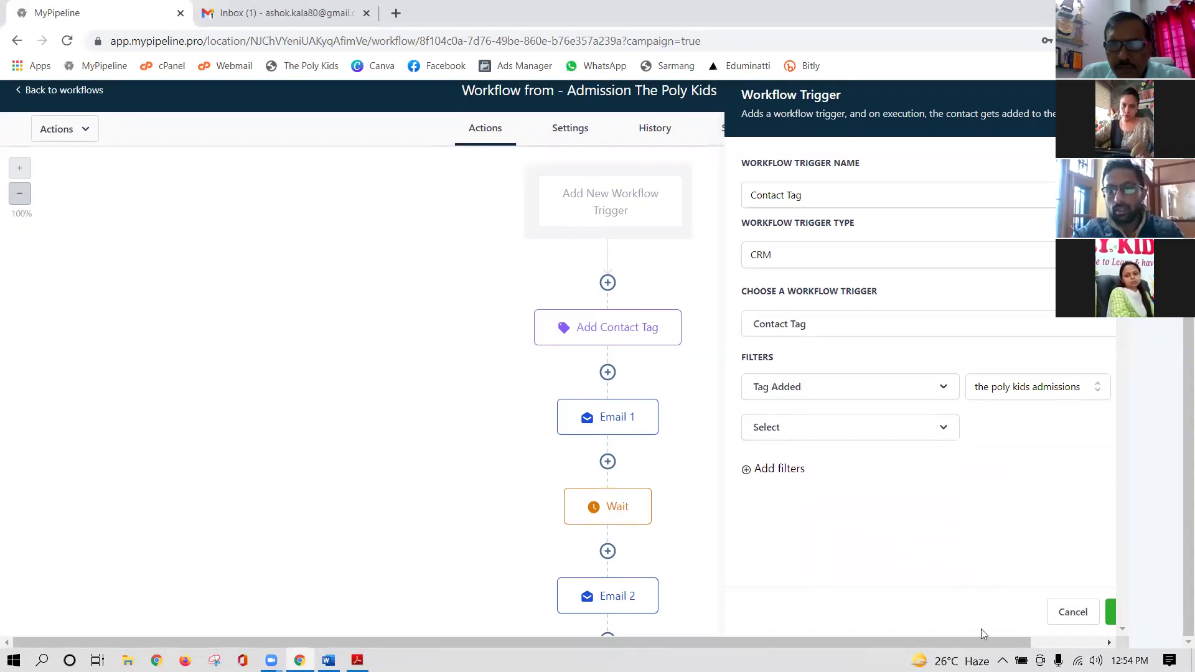
pyautogui.moveTo(971, 643); pyautogui.dragTo(1036, 644)
pyautogui.click(1101, 427)
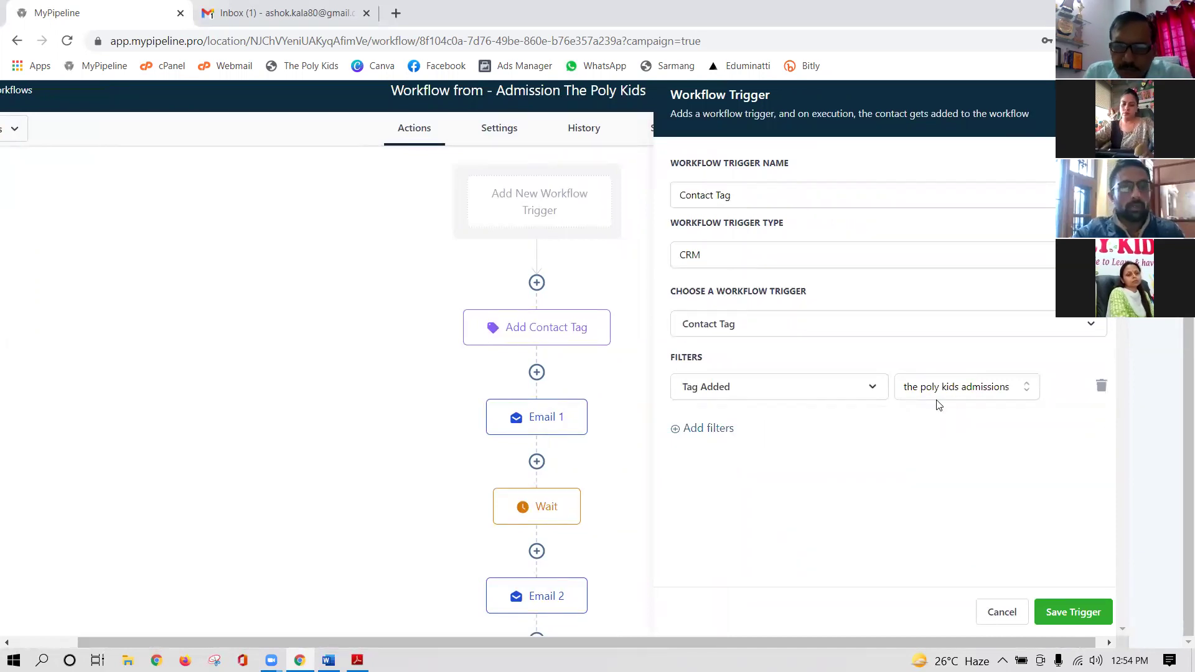
pyautogui.click(1073, 613)
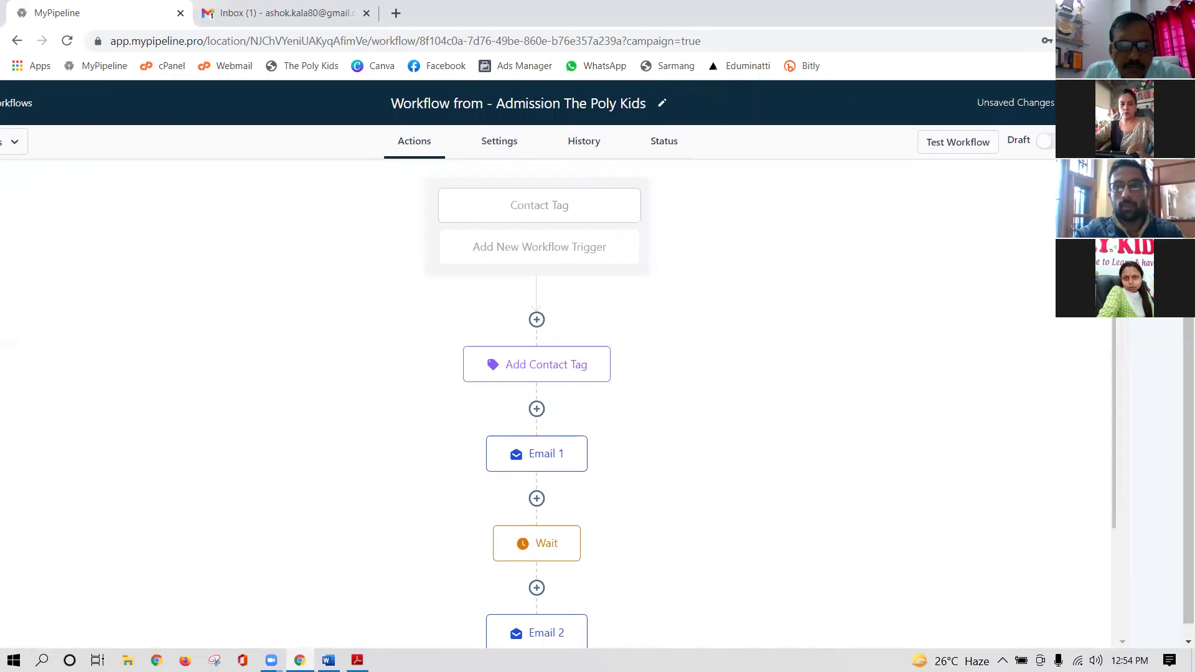
# - Switch the Admission The Poly Kids workflow from Draft to Publish
pyautogui.click(1053, 147)
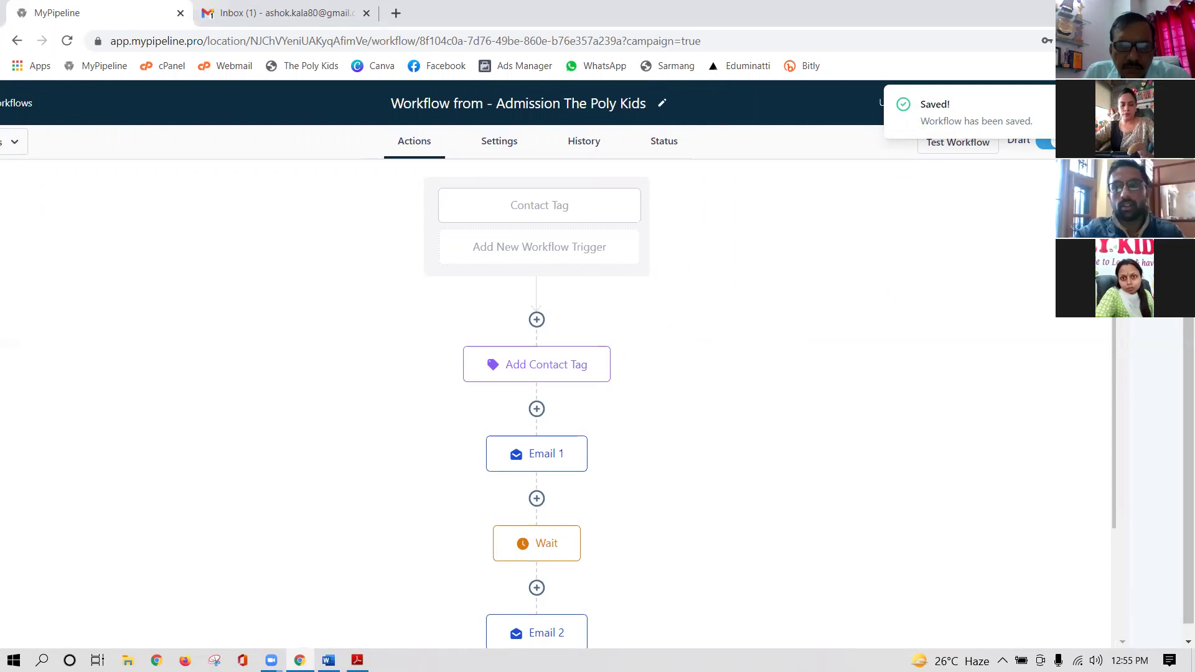
pyautogui.hotkey('ctrl', 'a')
pyautogui.click(1038, 240)
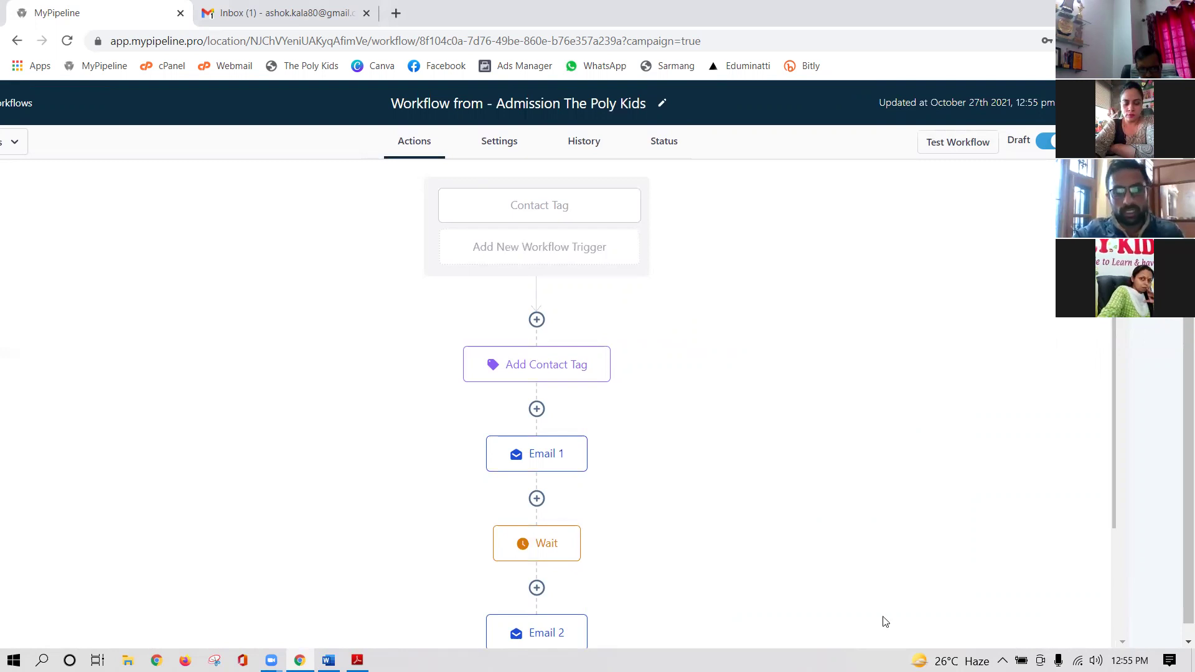
# - Go back to the Workflows list and reload it to show the published workflow
pyautogui.click(19, 107)
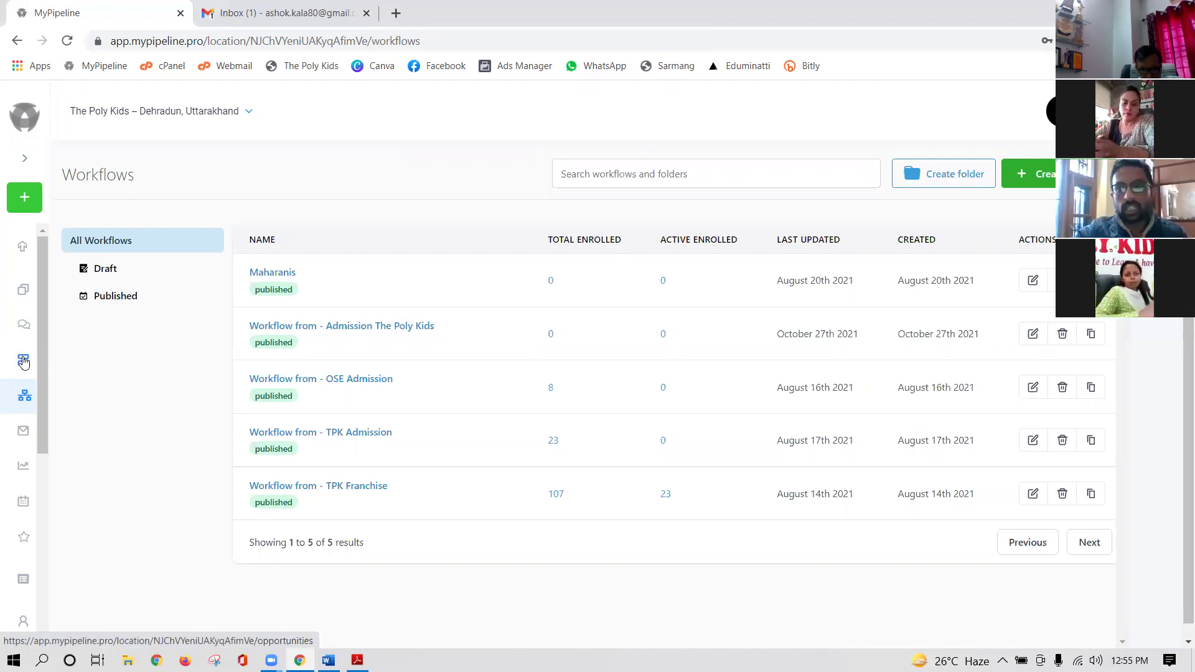
pyautogui.click(23, 361)
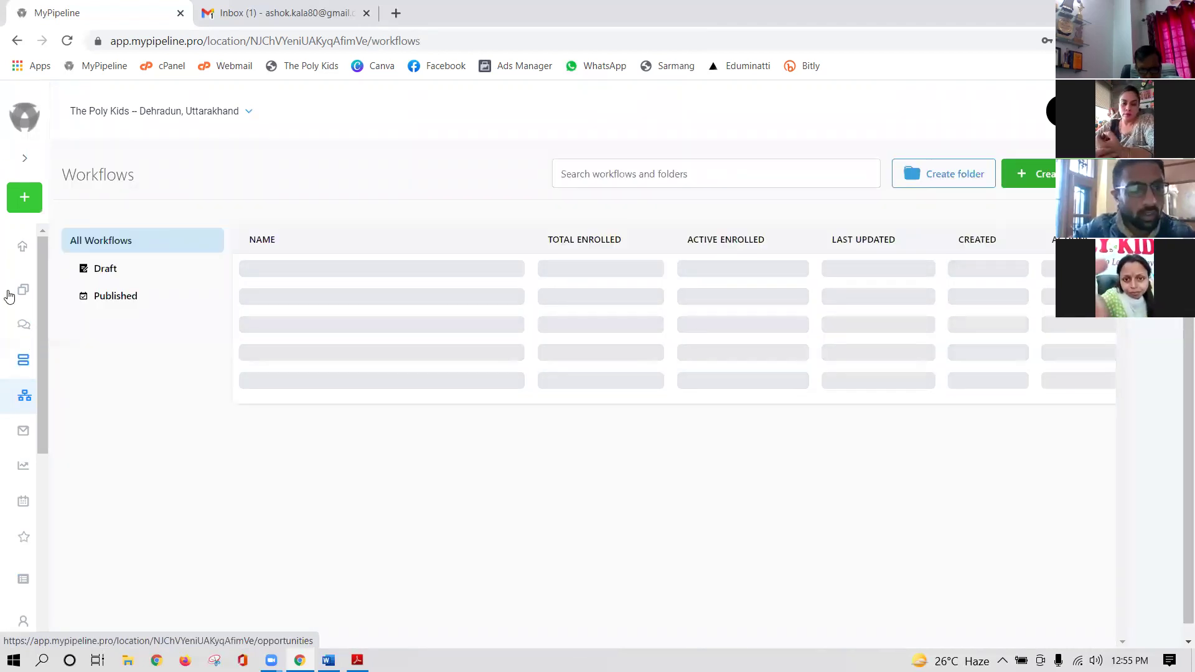
# - From the Dashboard, go to Opportunities and start a new opportunity with + New
pyautogui.click(20, 291)
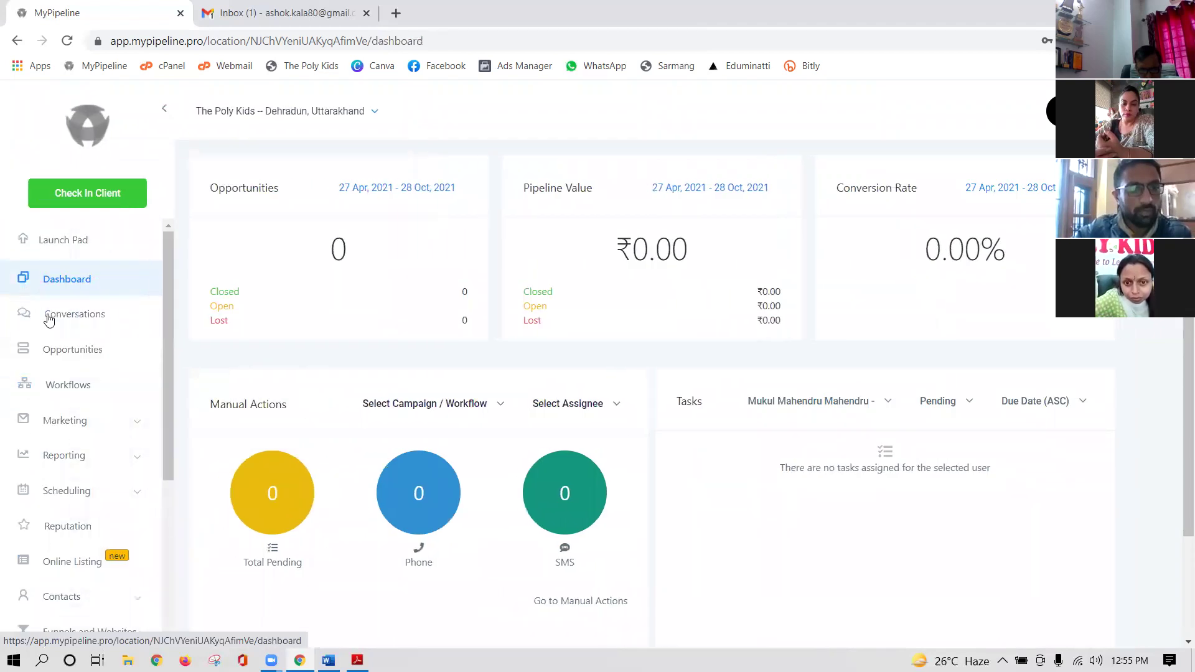
pyautogui.click(70, 353)
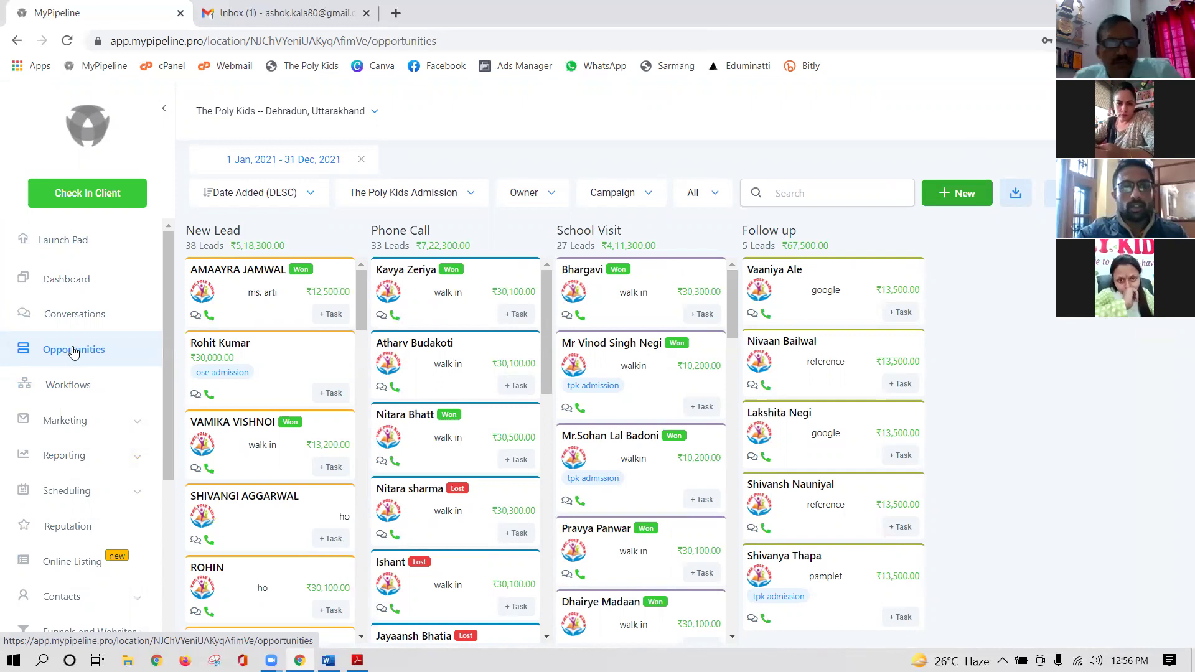
pyautogui.click(969, 197)
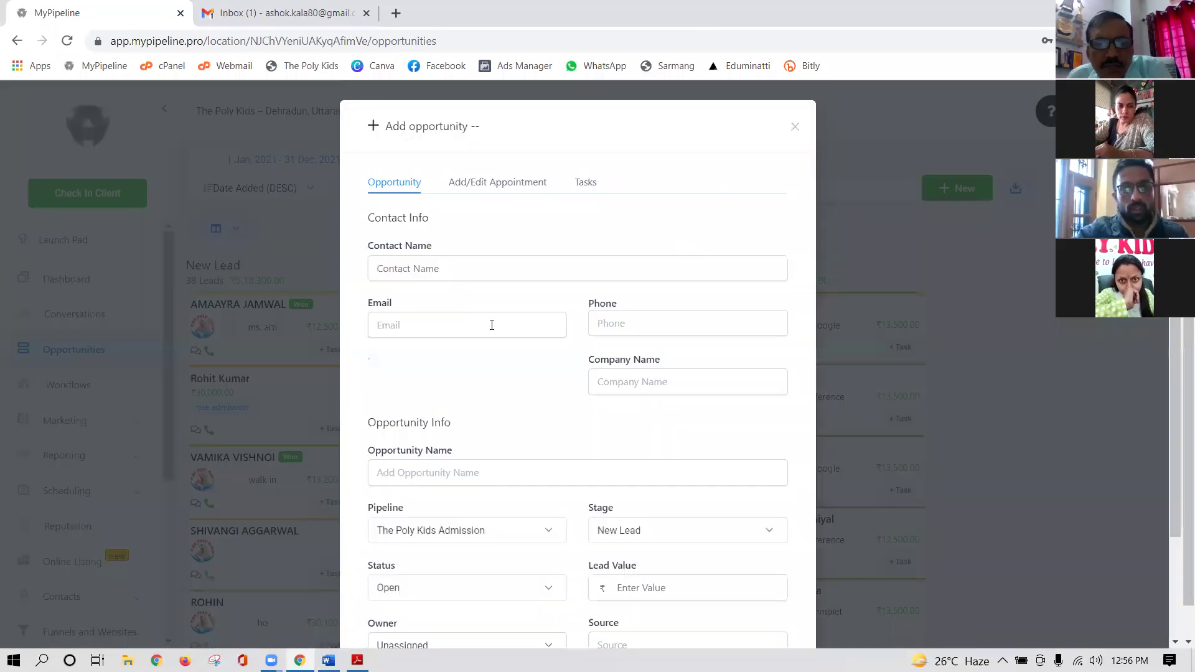
# - Enter the contact's full name and e-mail address in the Add opportunity form
pyautogui.click(446, 267)
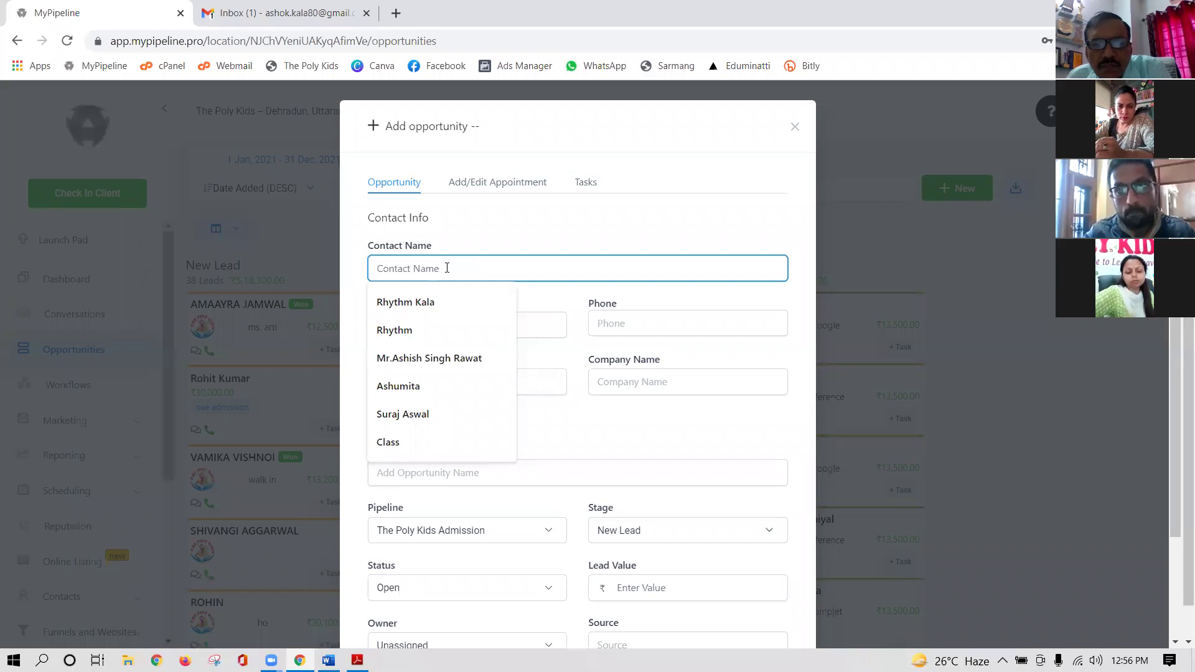
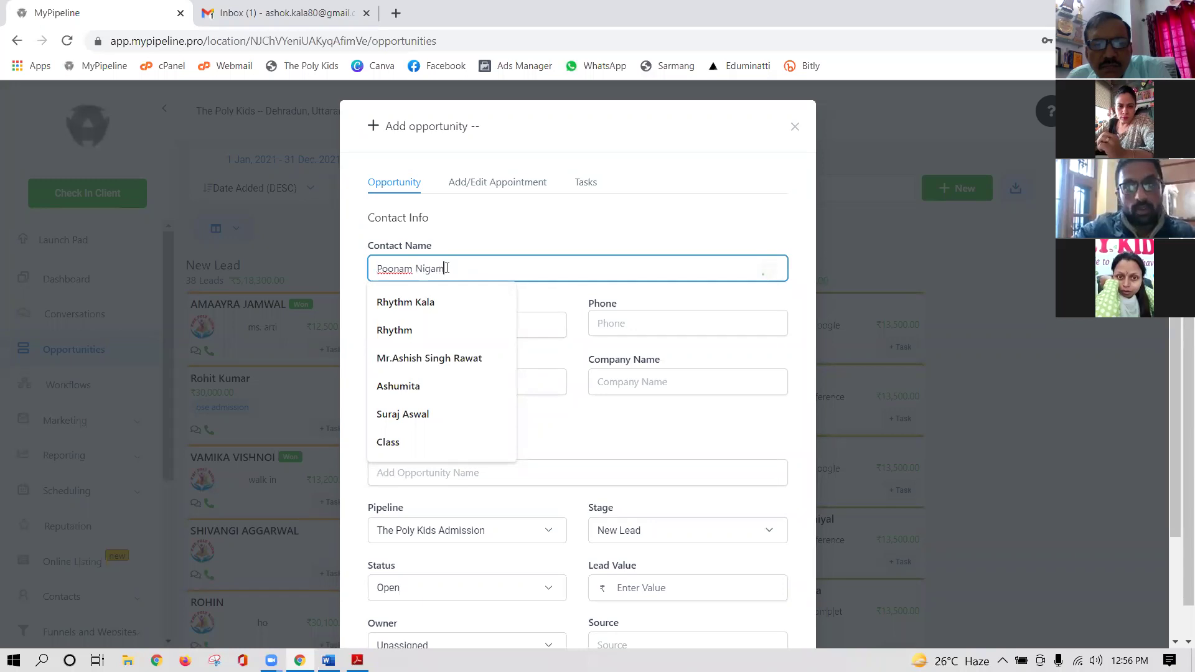
pyautogui.click(670, 228)
pyautogui.click(424, 326)
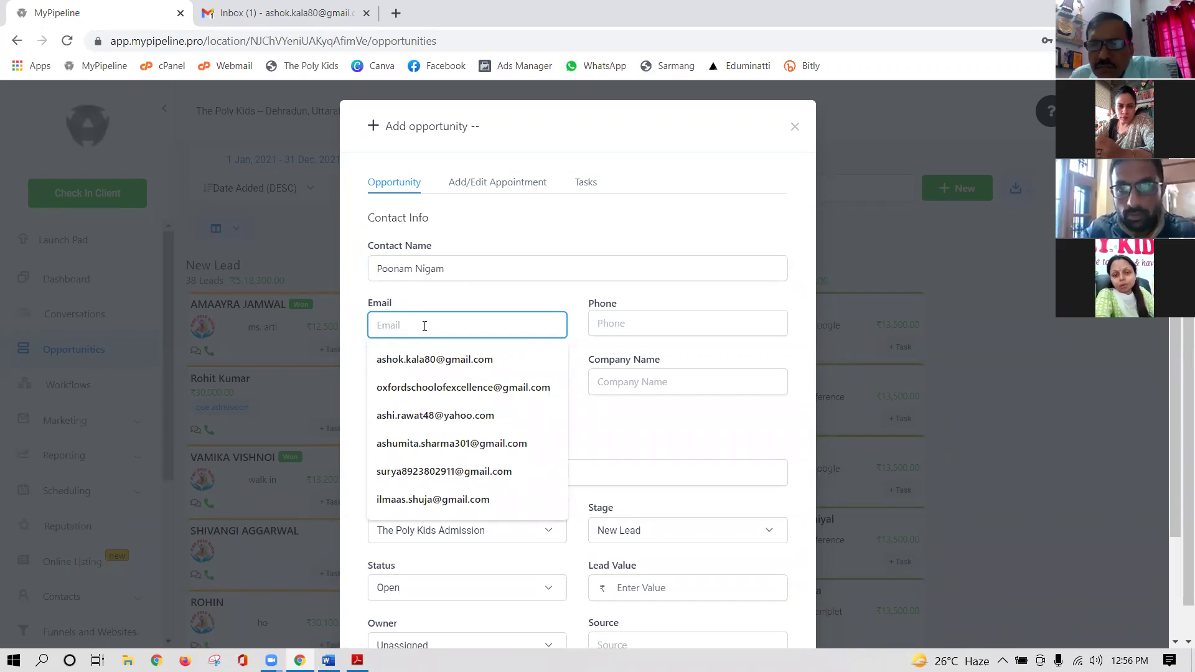
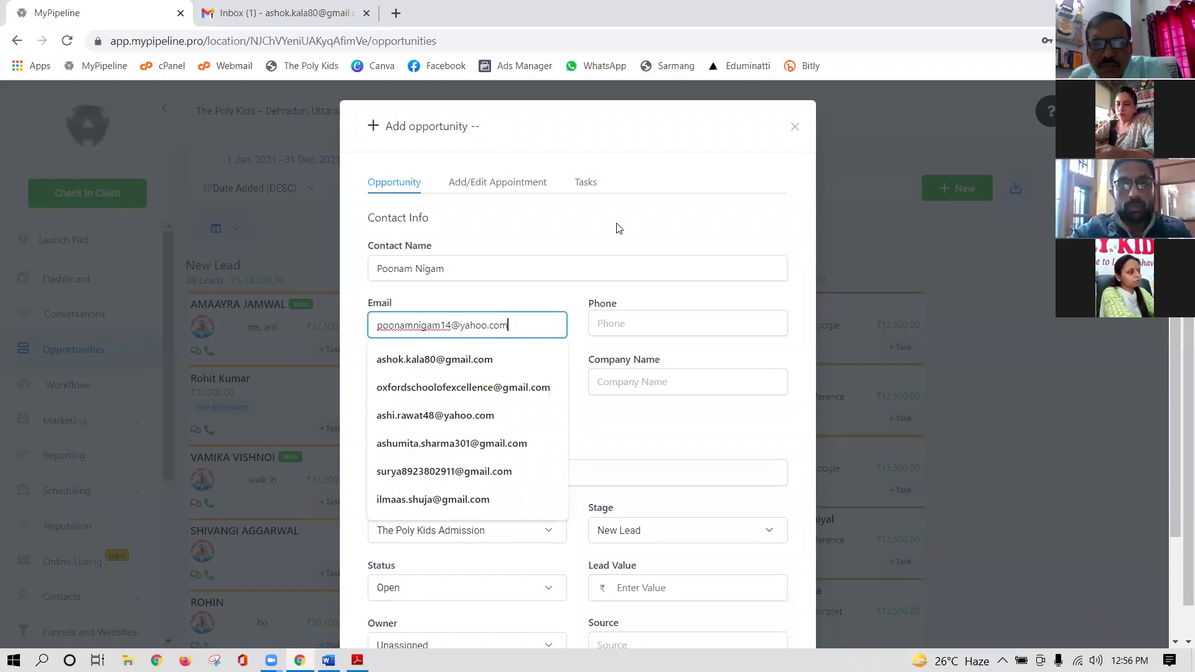
pyautogui.click(618, 228)
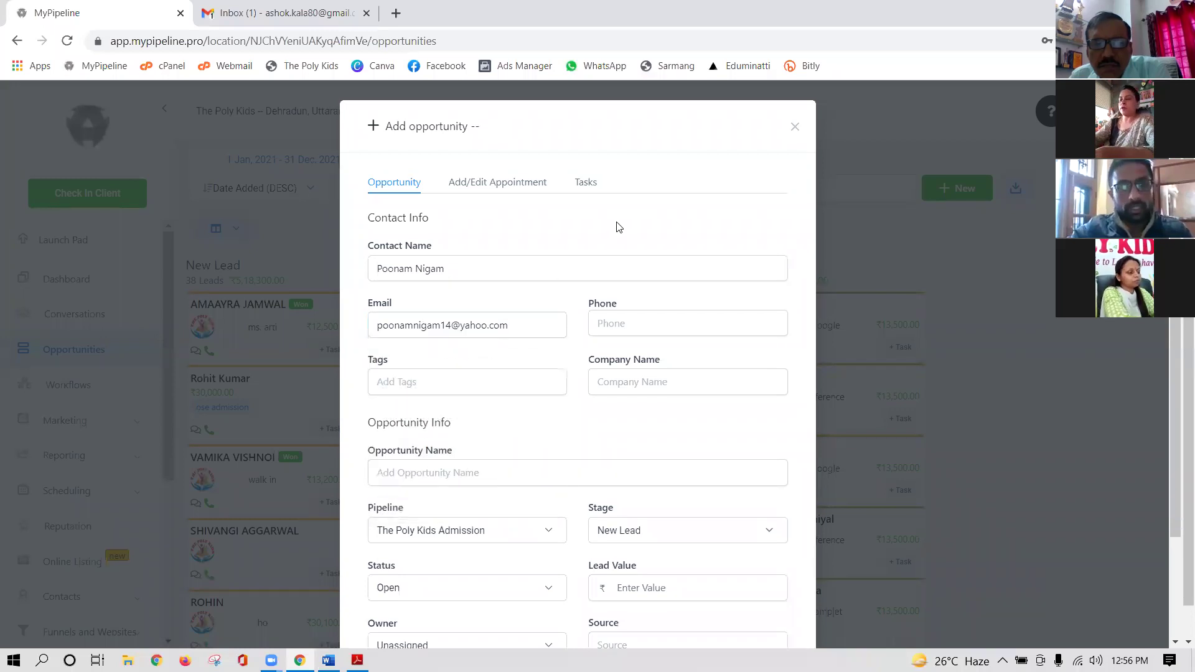
# - Enter the contact's phone number, correcting it until the Invalid error clears
pyautogui.click(634, 324)
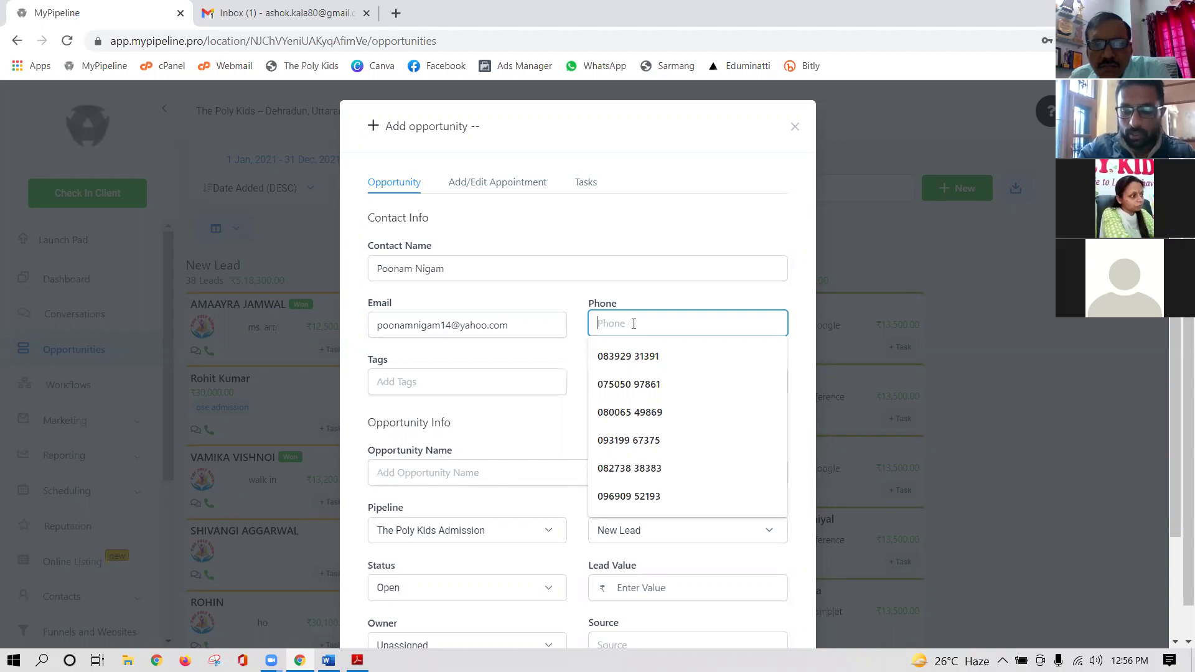
pyautogui.write('999999999999')
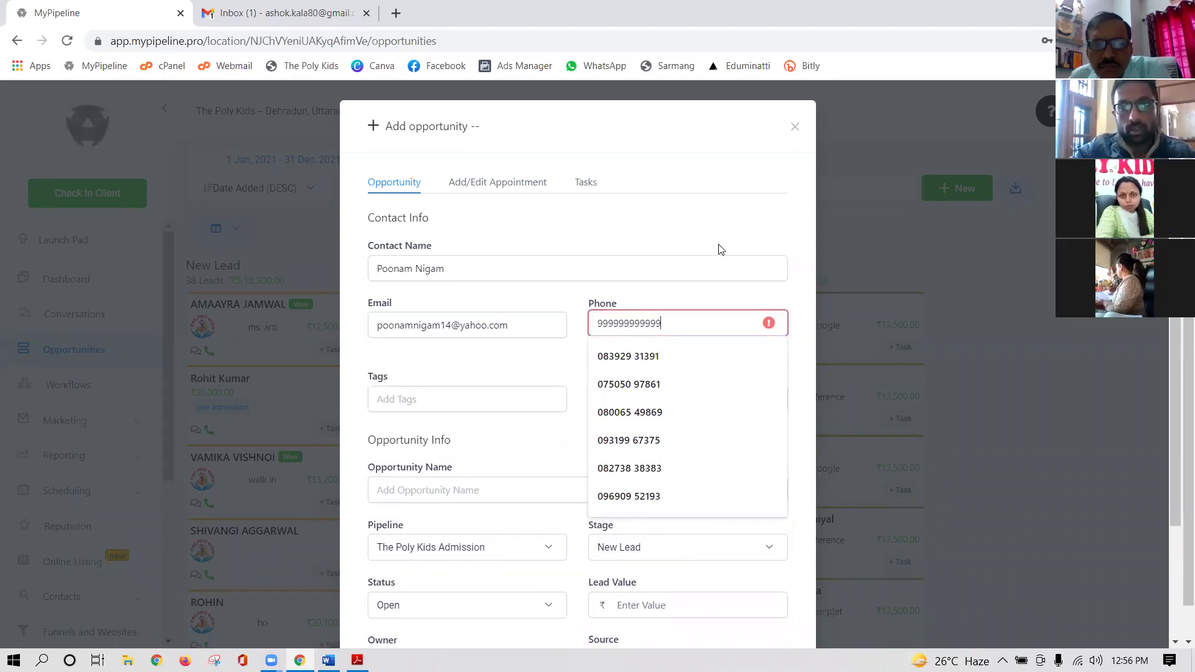
pyautogui.click(718, 248)
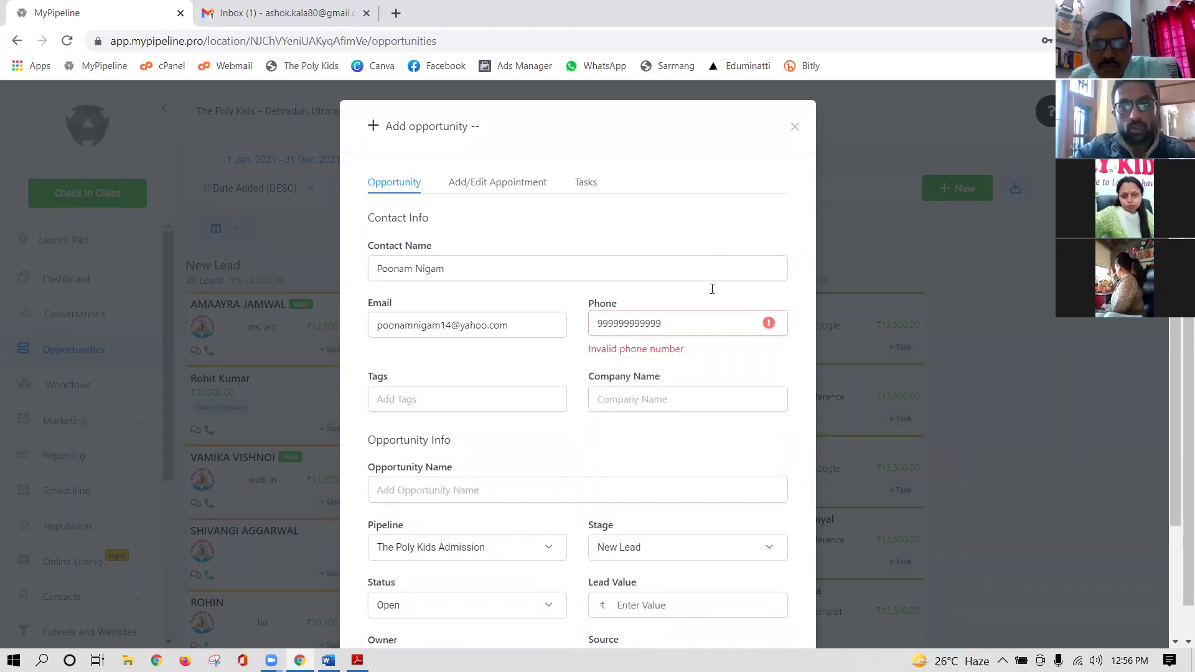
pyautogui.click(687, 329)
pyautogui.press('Home')
pyautogui.write('0')
pyautogui.click(714, 202)
pyautogui.click(685, 314)
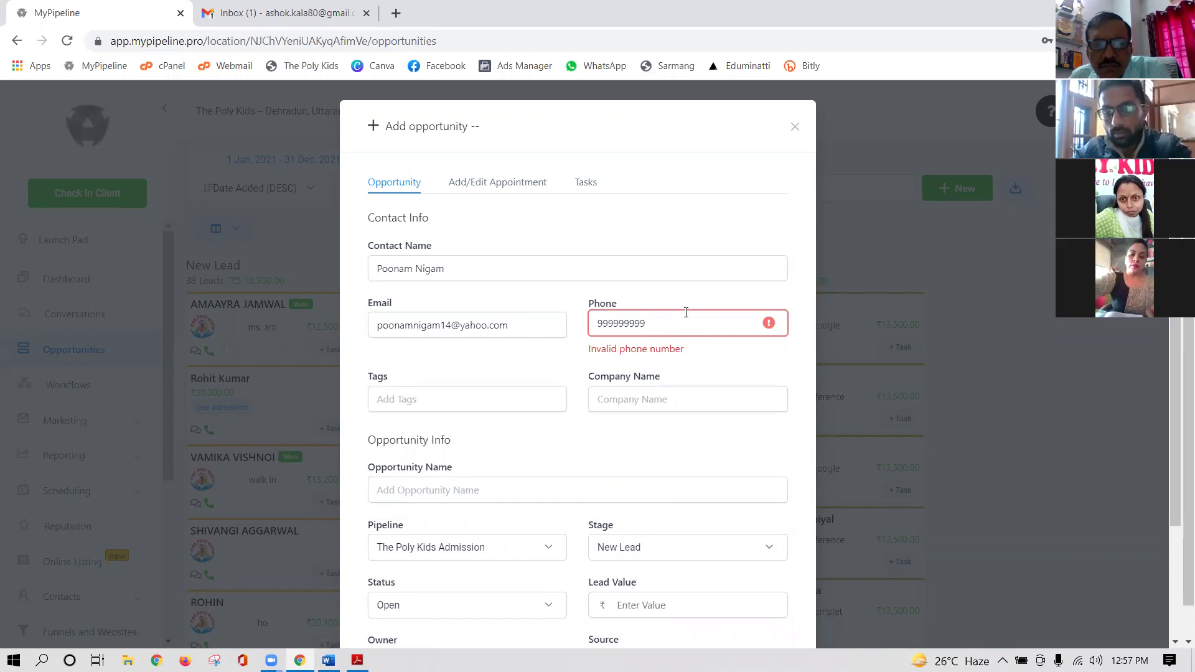
pyautogui.hotkey('ctrl', 'y')
pyautogui.click(722, 268)
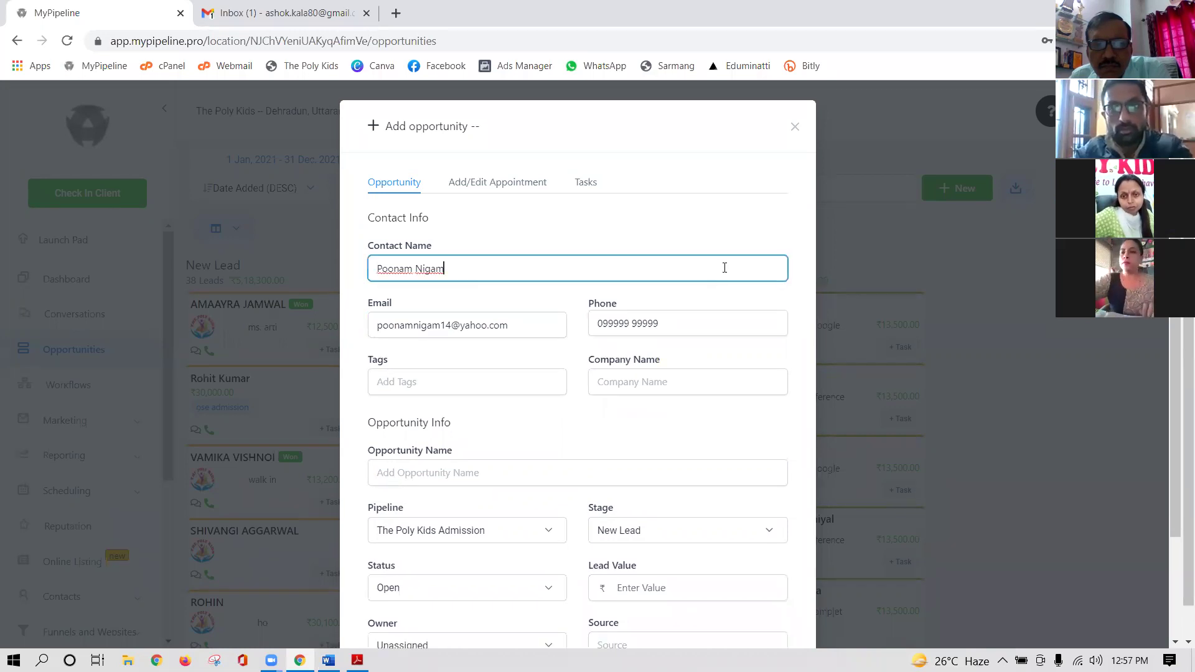
# - Tag the opportunity with 'the poly kids admissions'
pyautogui.click(430, 384)
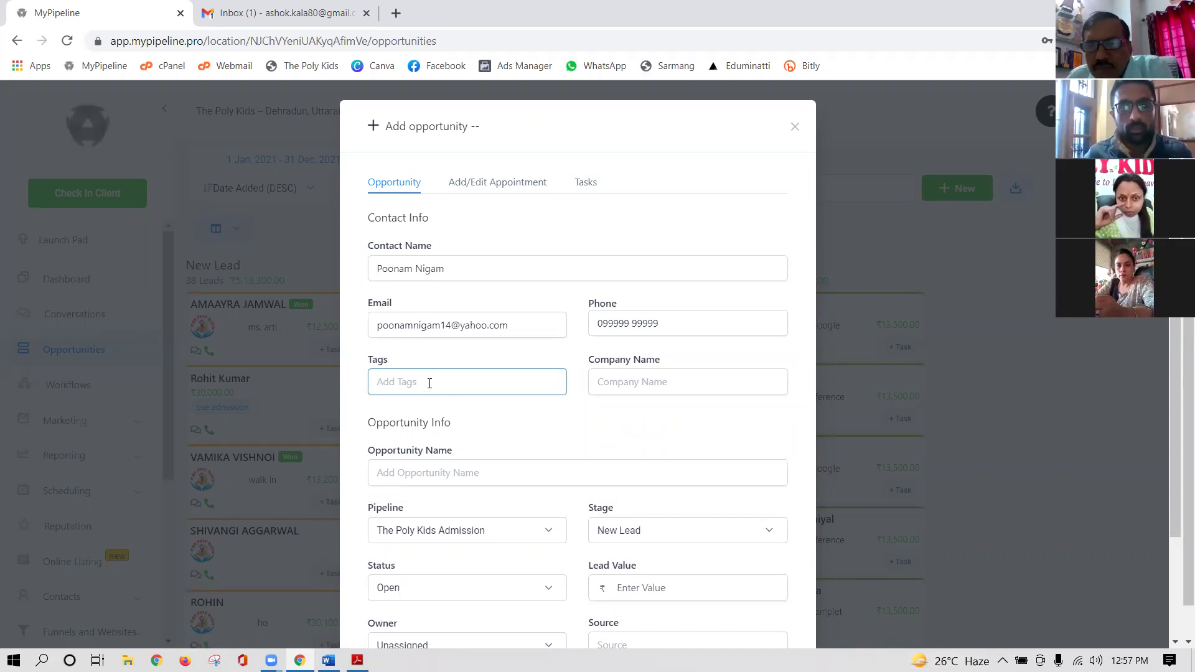
pyautogui.write('ad')
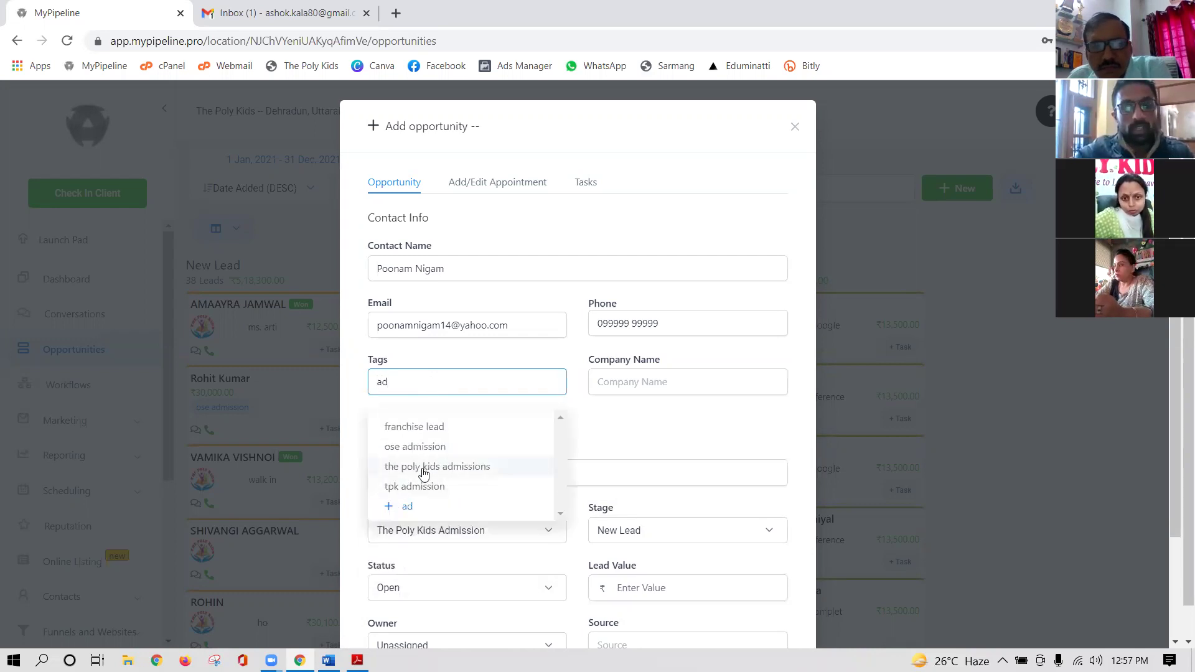
pyautogui.click(440, 468)
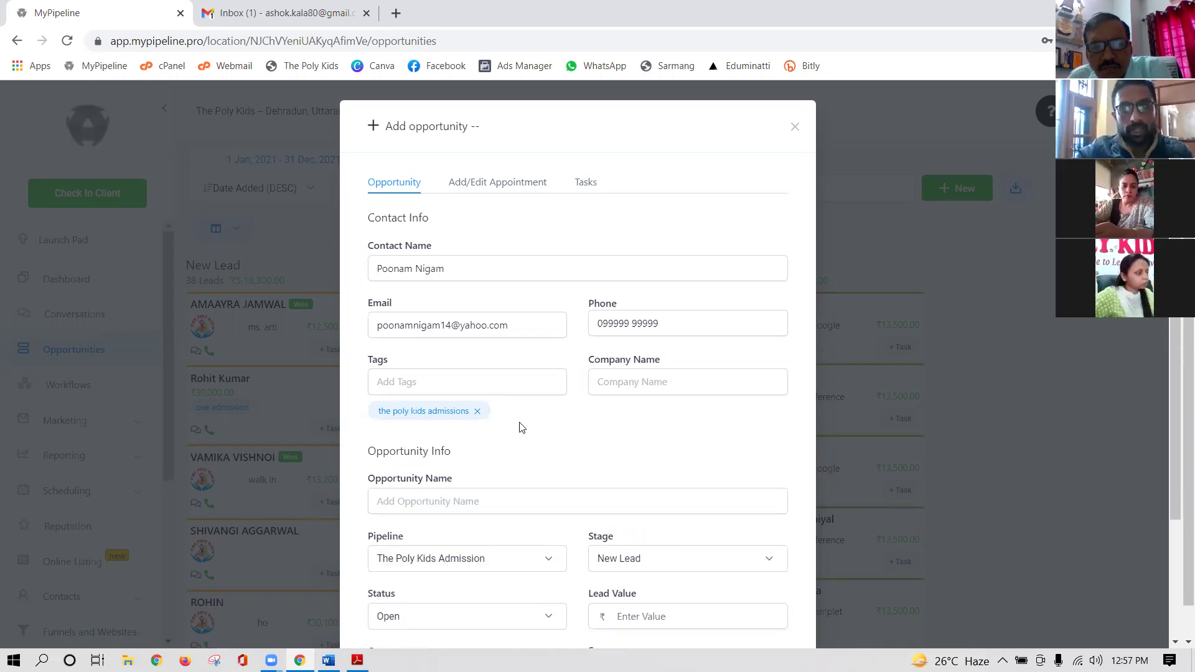
pyautogui.scroll(-1, 522, 428)
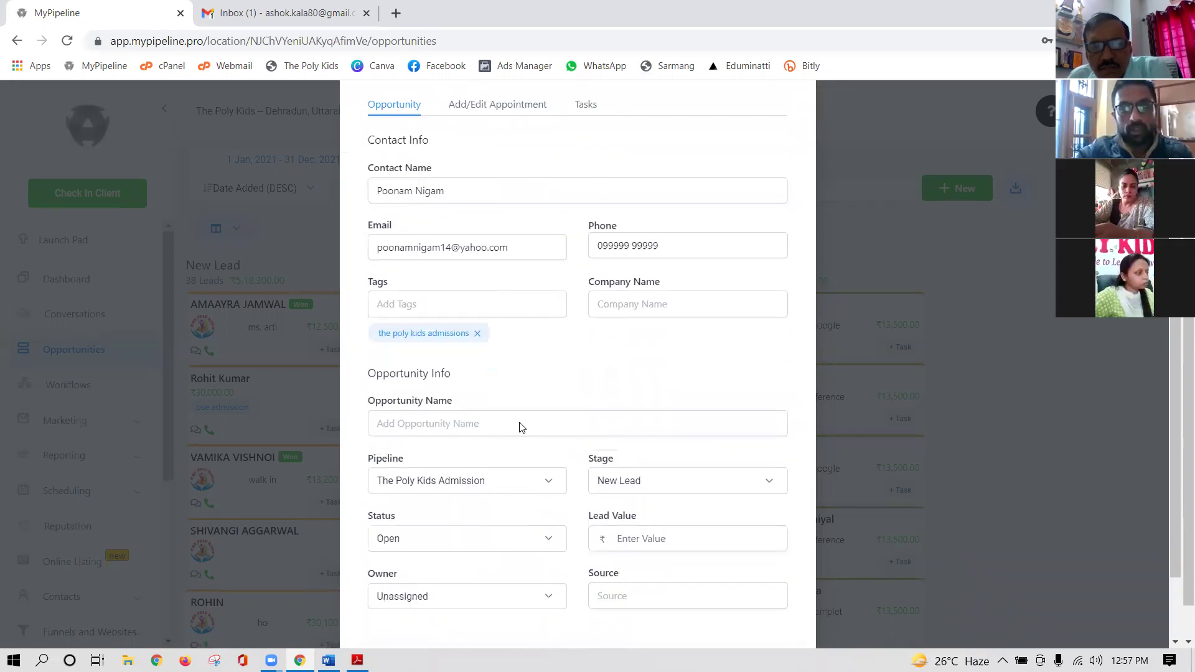
# - Name the opportunity after the contact and set its lead value to 300000
pyautogui.click(430, 424)
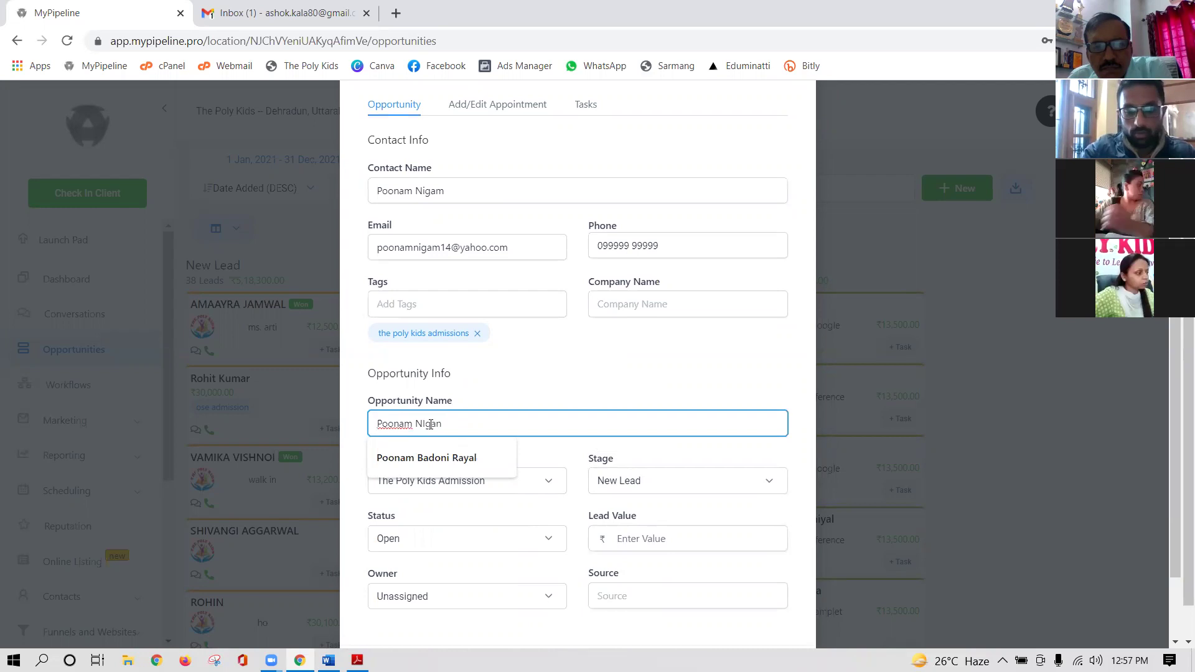
pyautogui.click(582, 374)
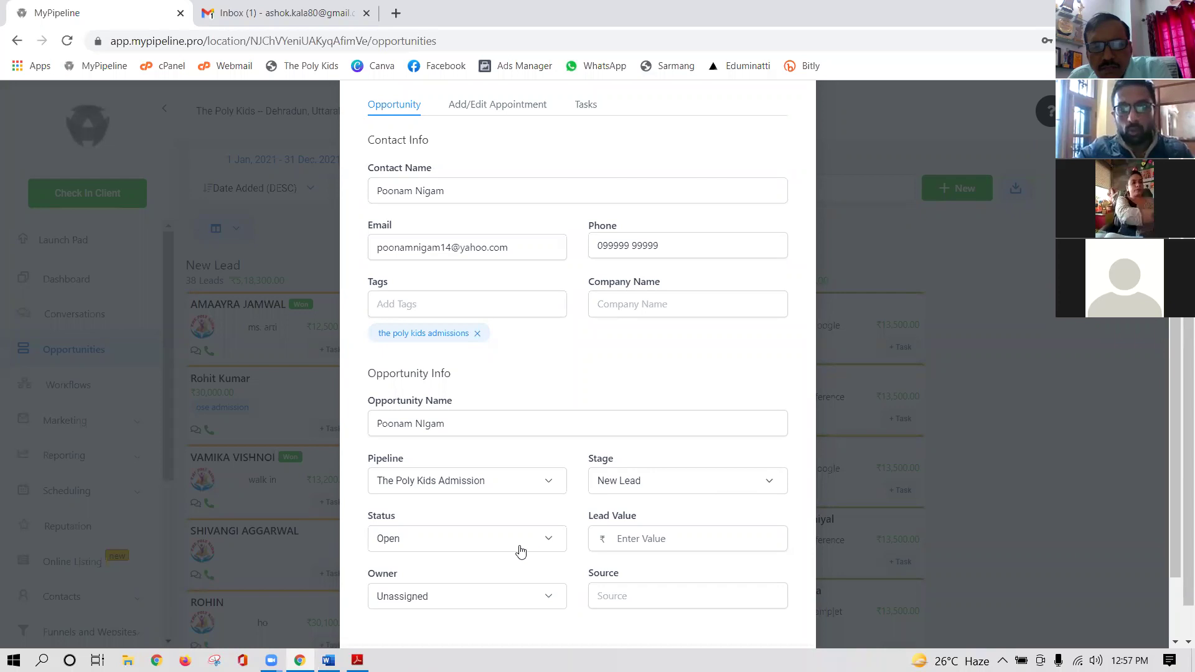
pyautogui.click(641, 540)
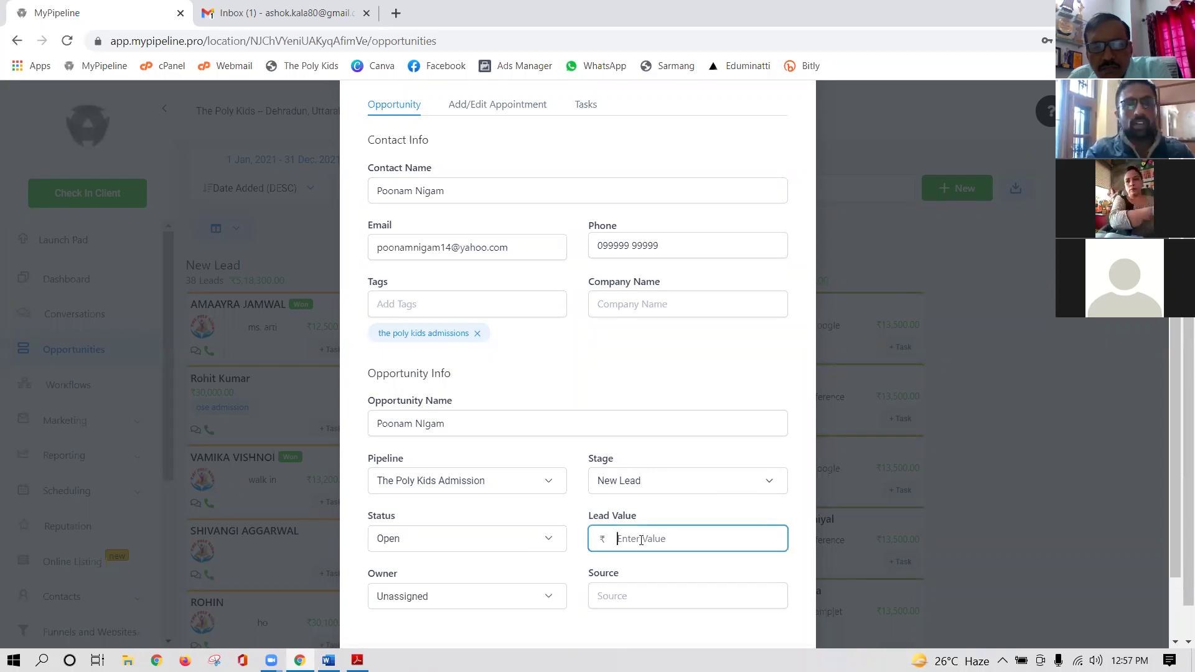
pyautogui.write('300000')
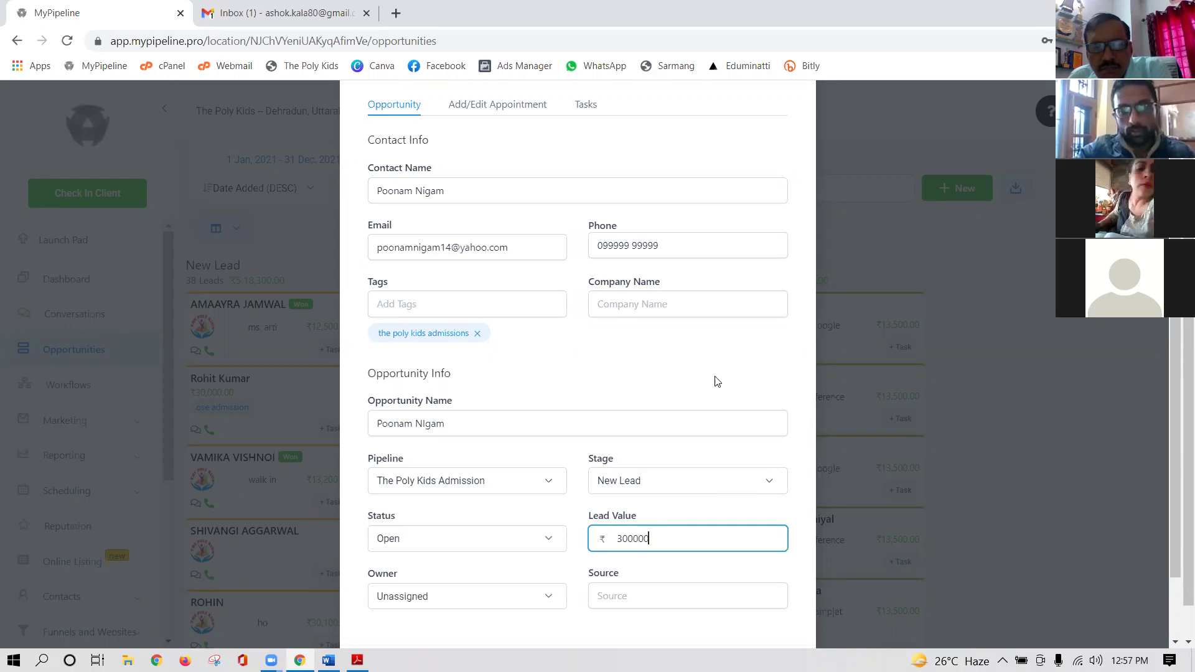
pyautogui.click(715, 379)
# - Set the source to 'Refrence', add the opportunity, then go to Conversations
pyautogui.scroll(-2, 565, 598)
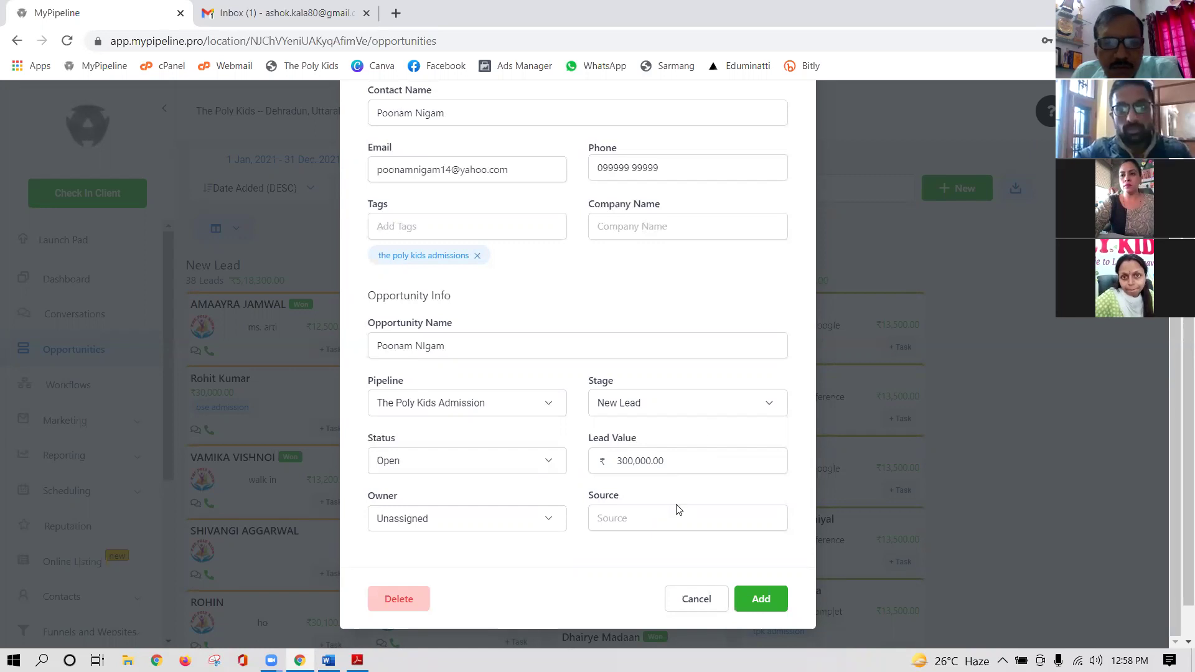
pyautogui.click(624, 517)
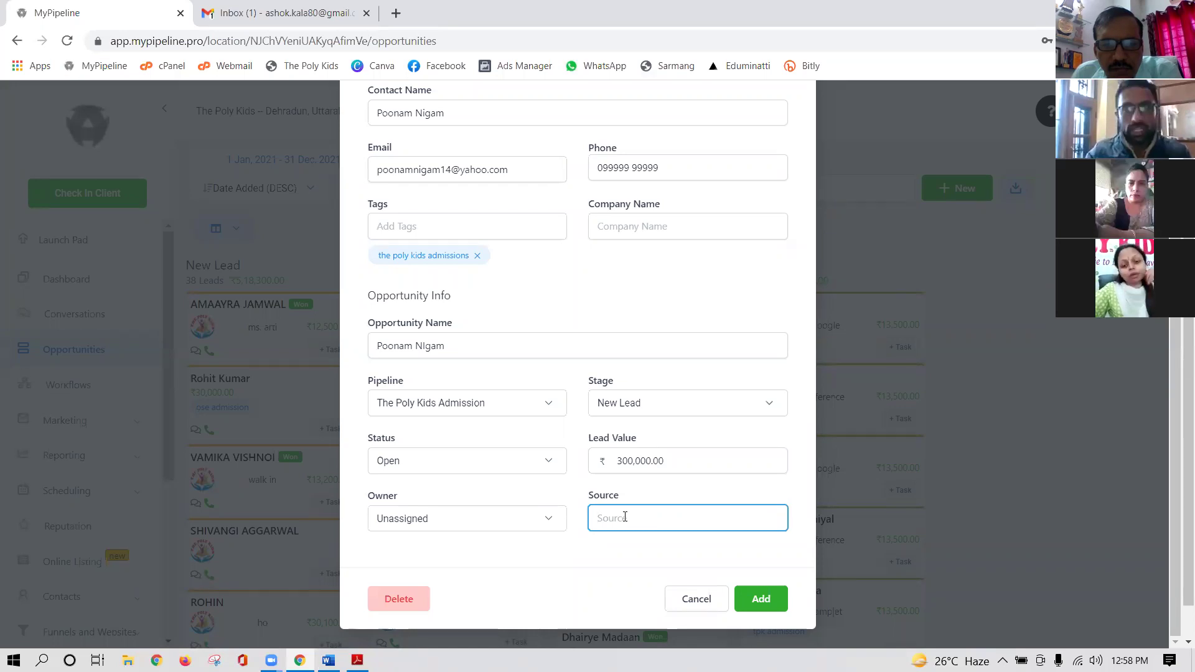
pyautogui.write('Refrence')
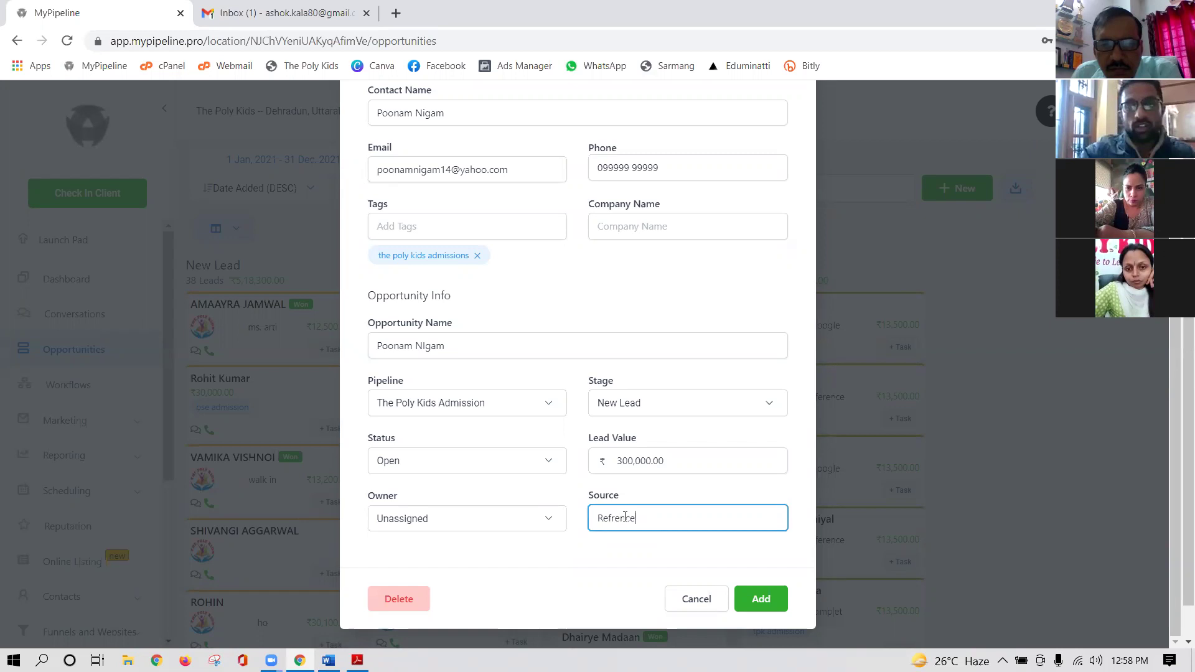
pyautogui.click(765, 597)
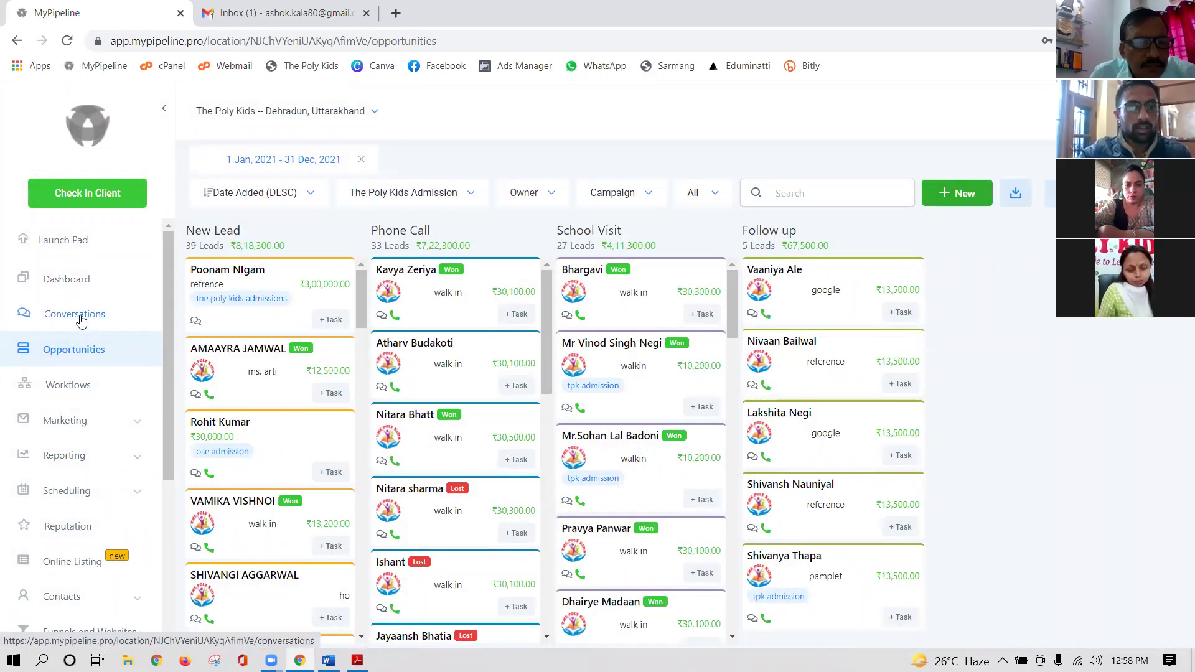
pyautogui.click(81, 320)
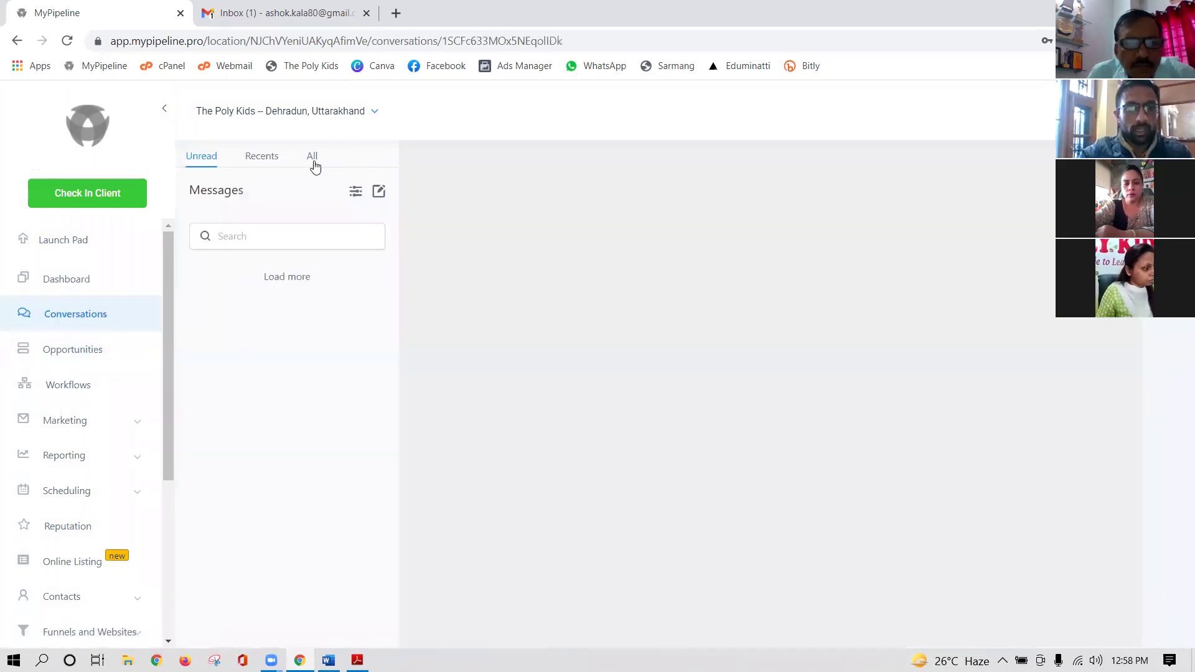
# - Show all conversations and expand the new contact's workflow 'day 1' email
pyautogui.click(313, 158)
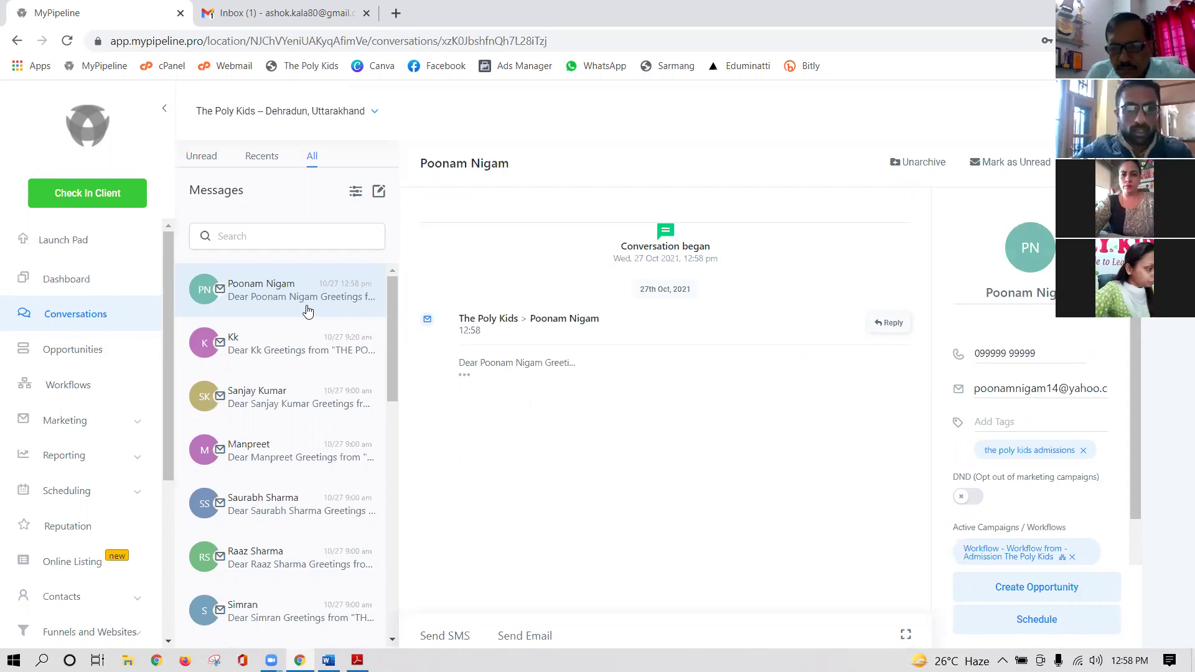
pyautogui.click(465, 375)
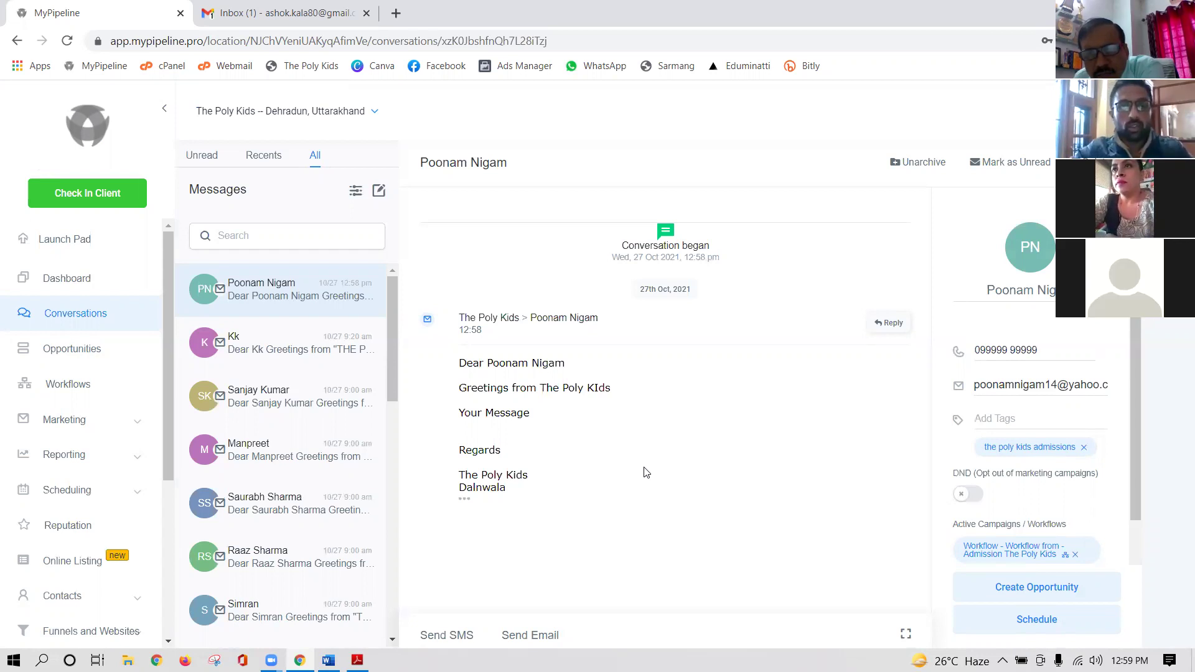
pyautogui.click(303, 409)
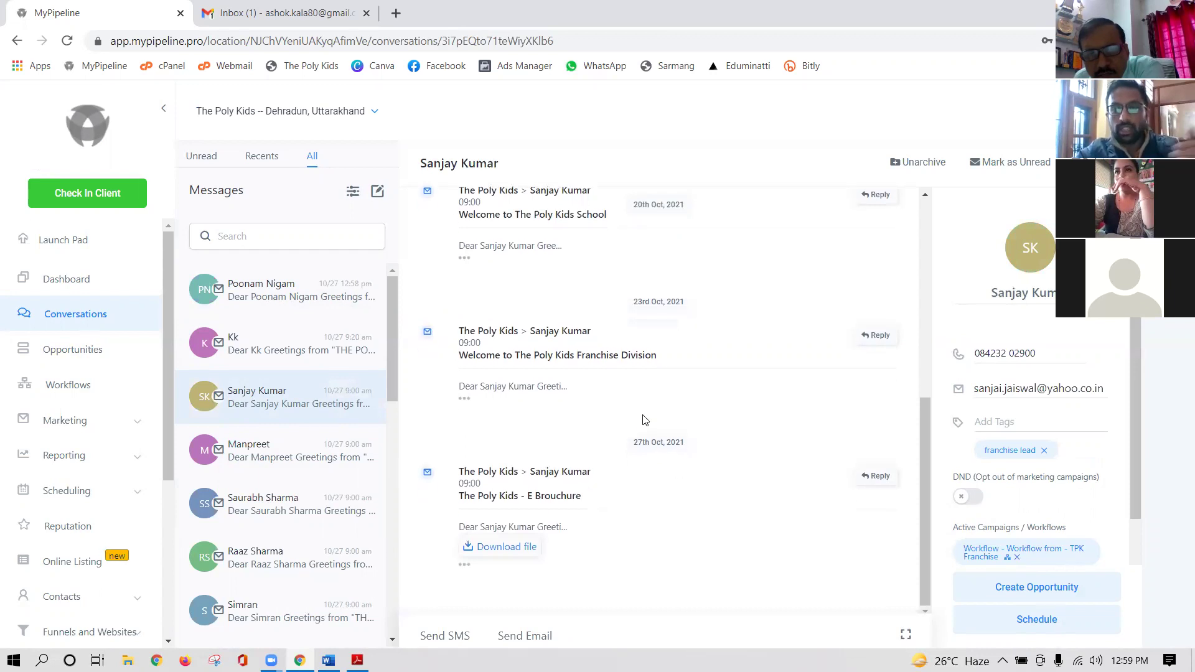
pyautogui.scroll(6, 645, 420)
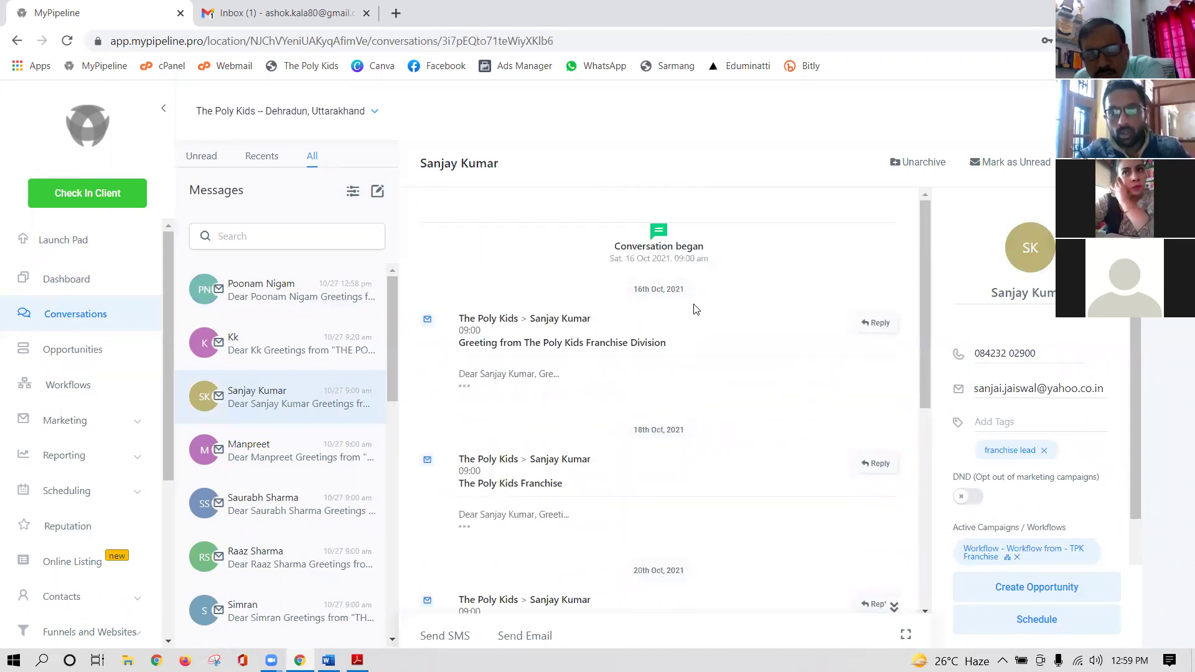
pyautogui.scroll(-3, 694, 507)
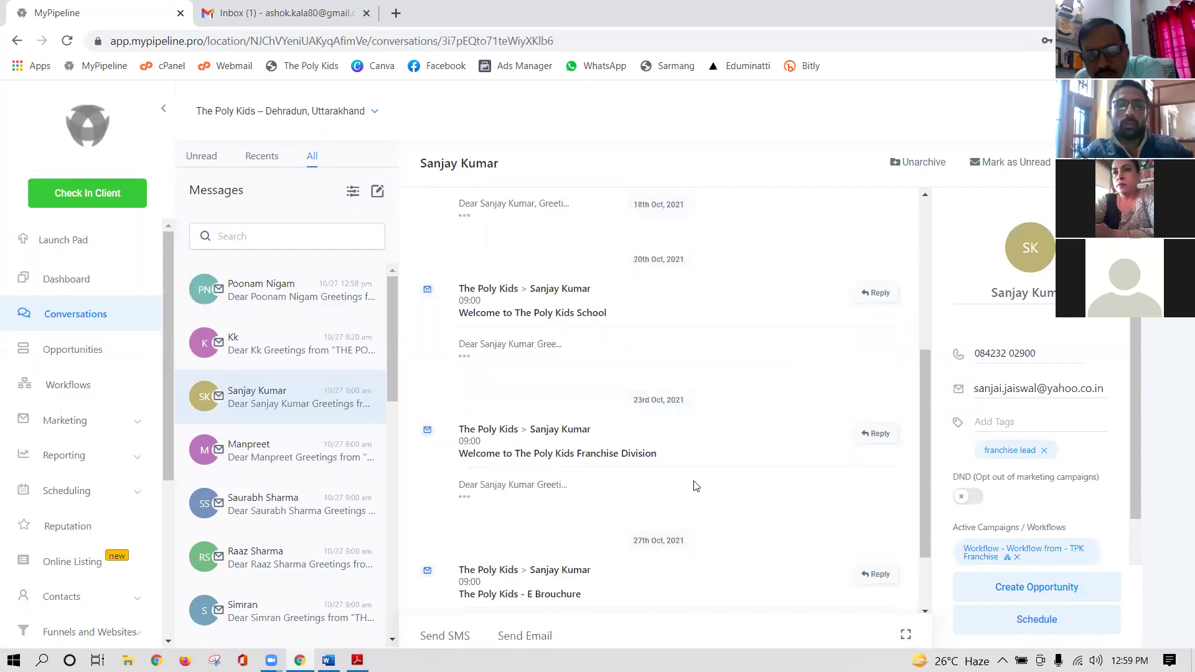
pyautogui.click(323, 292)
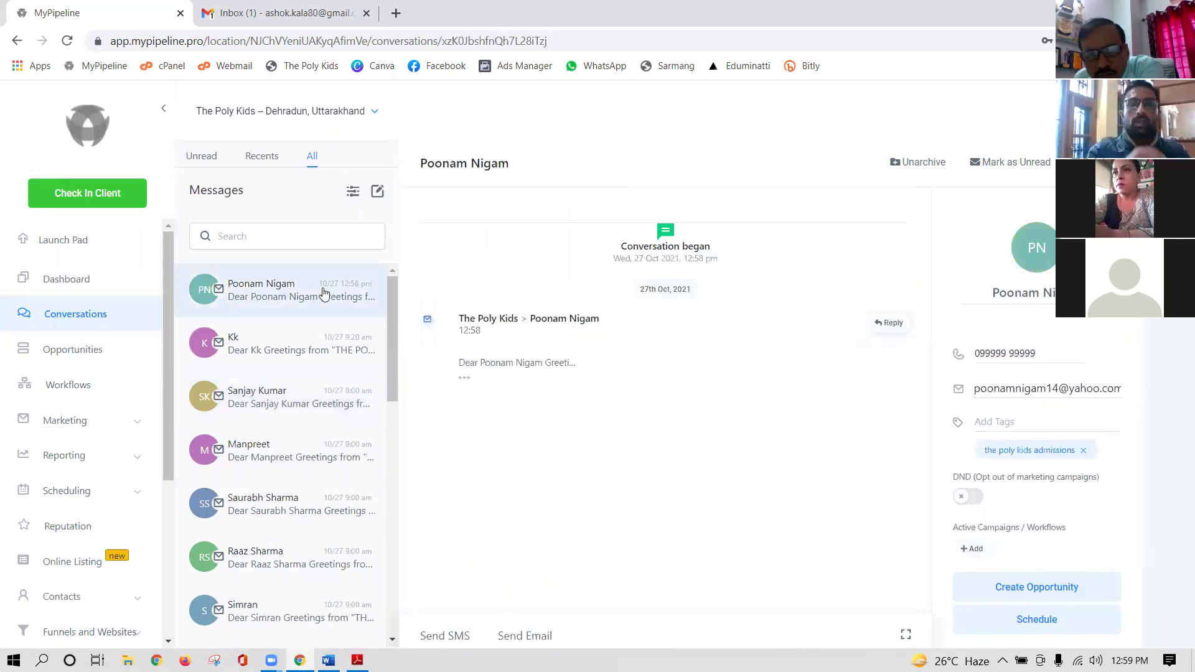
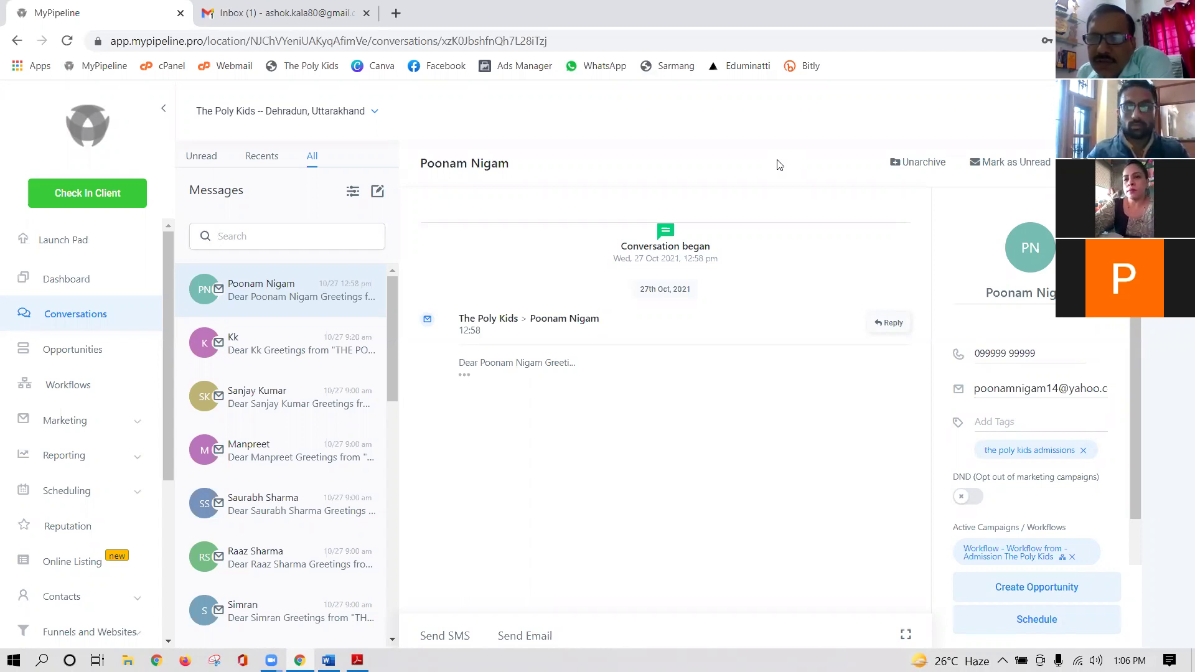
# - Open the Opportunities pipeline board to show the new contact in the New Lead column
pyautogui.click(71, 352)
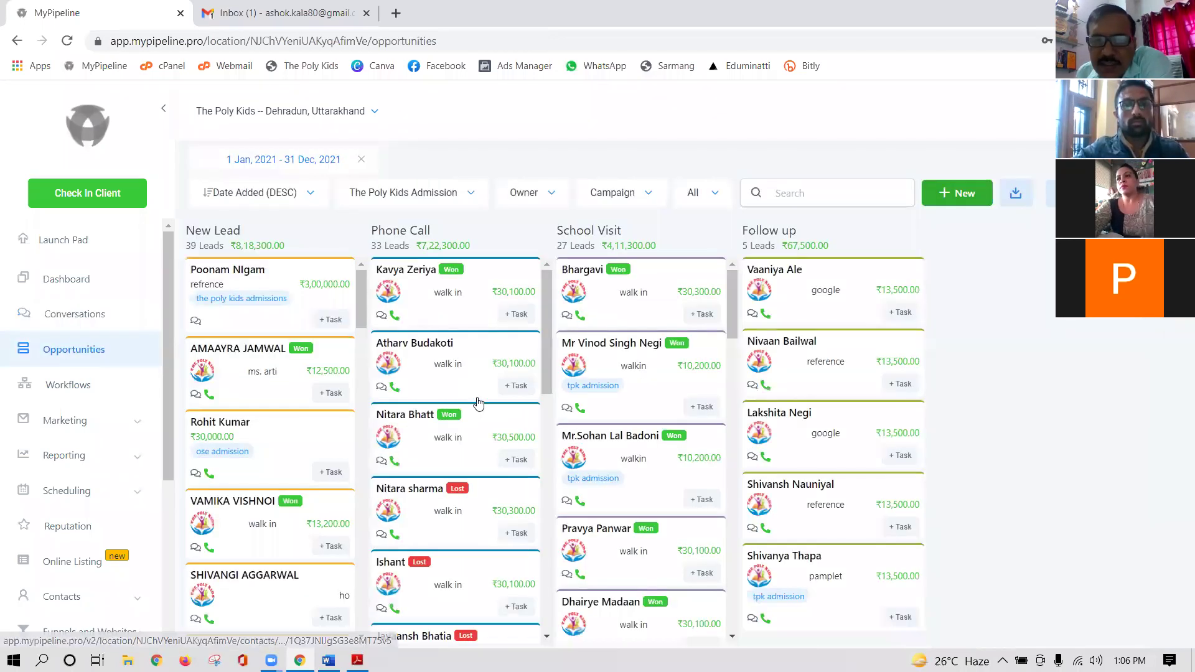